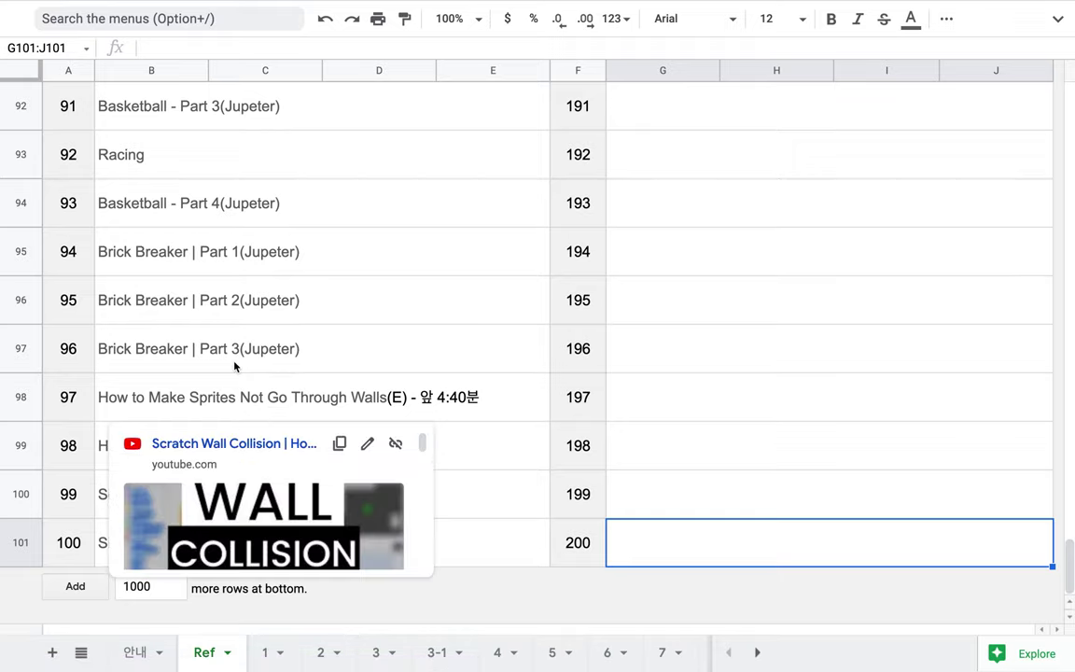
- Open lesson 98's "How to Make Gravity" video link, skip the ad, and play the video full screen with sound
mouse_move(226, 446)
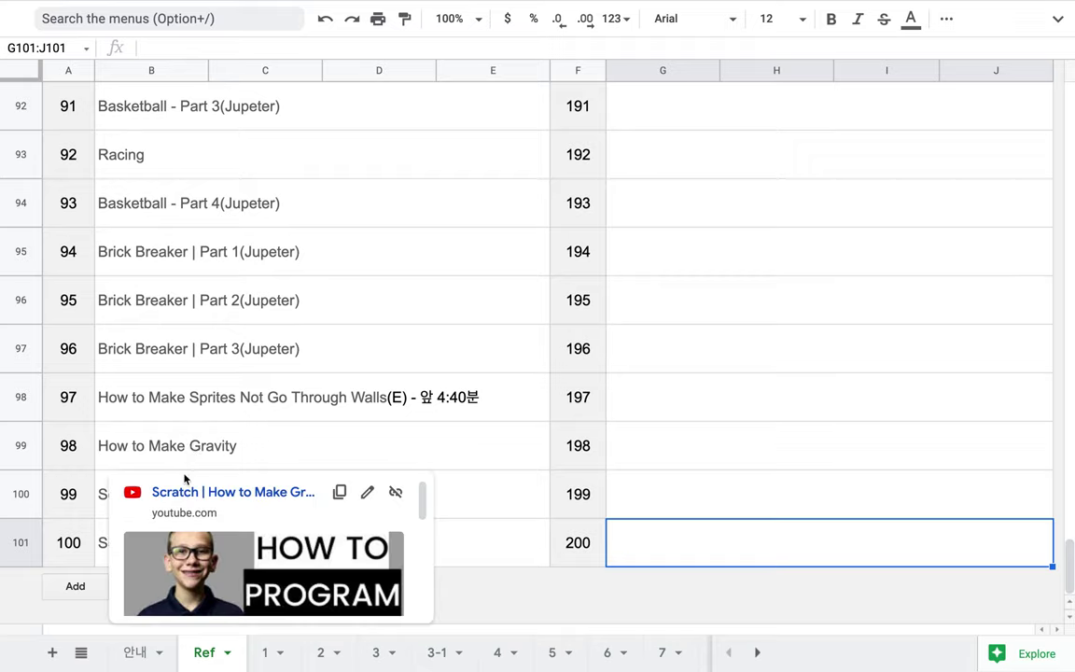
left_click(191, 550)
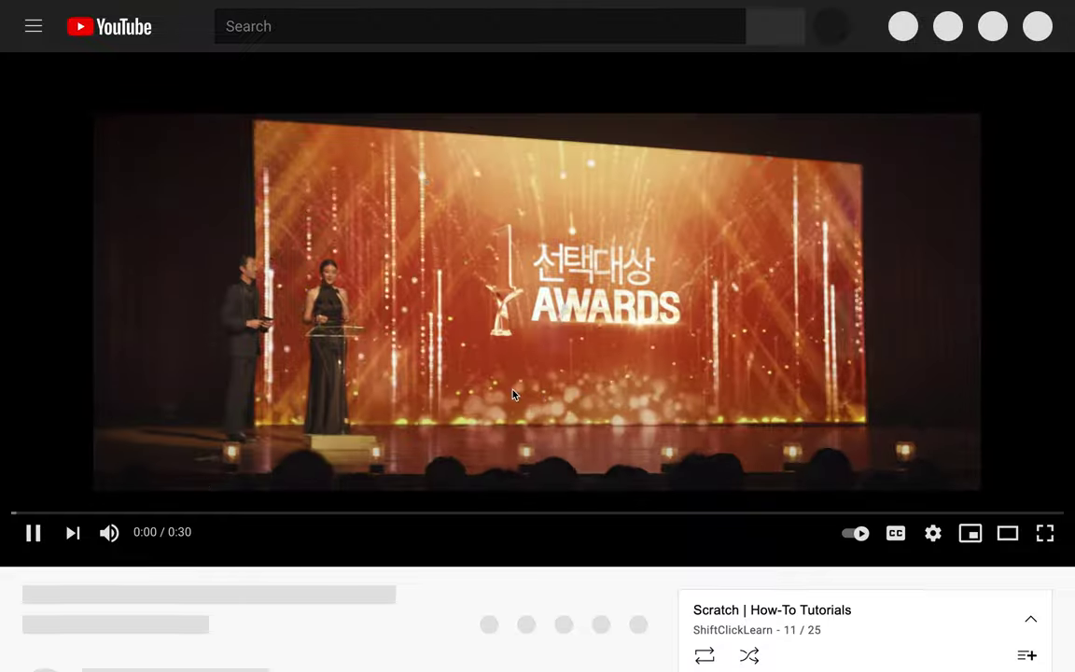
left_click(110, 535)
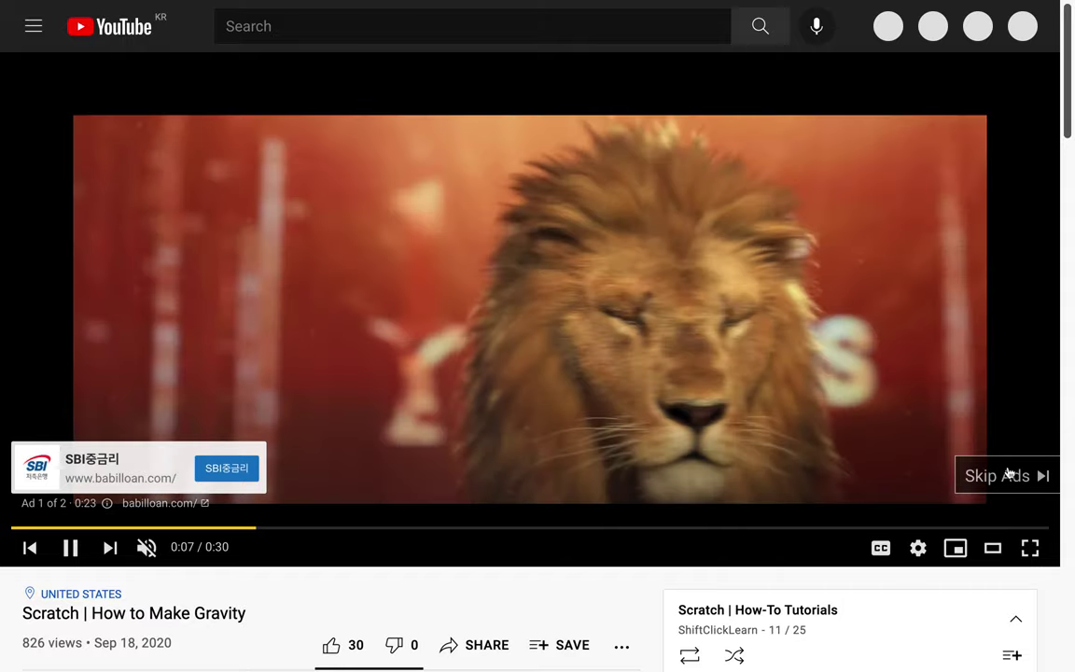
left_click(1008, 475)
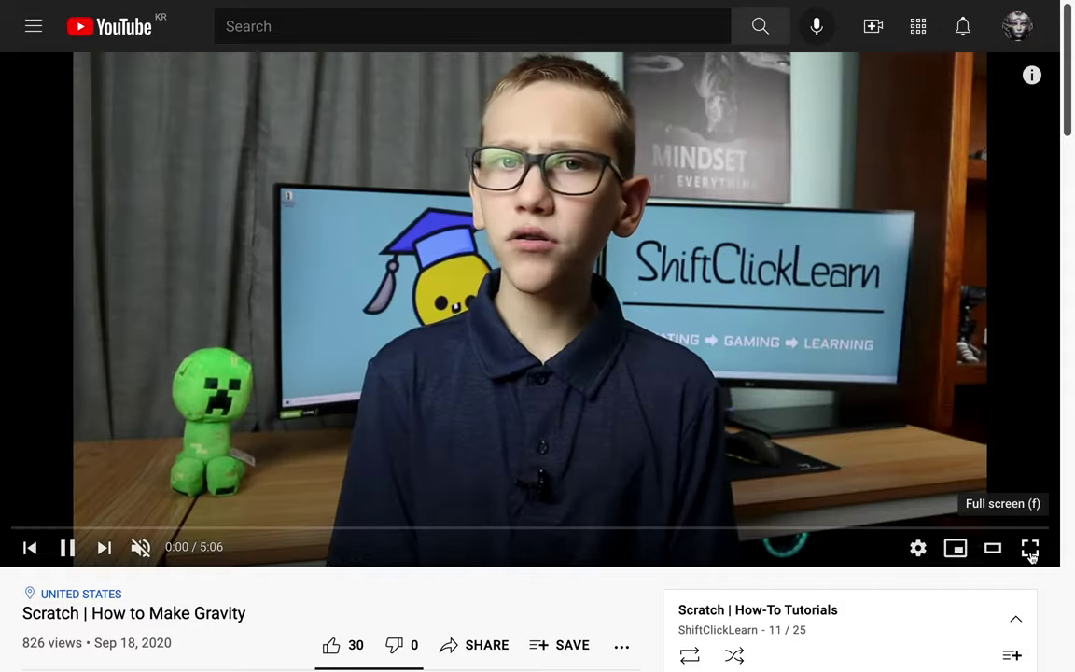
left_click(1030, 548)
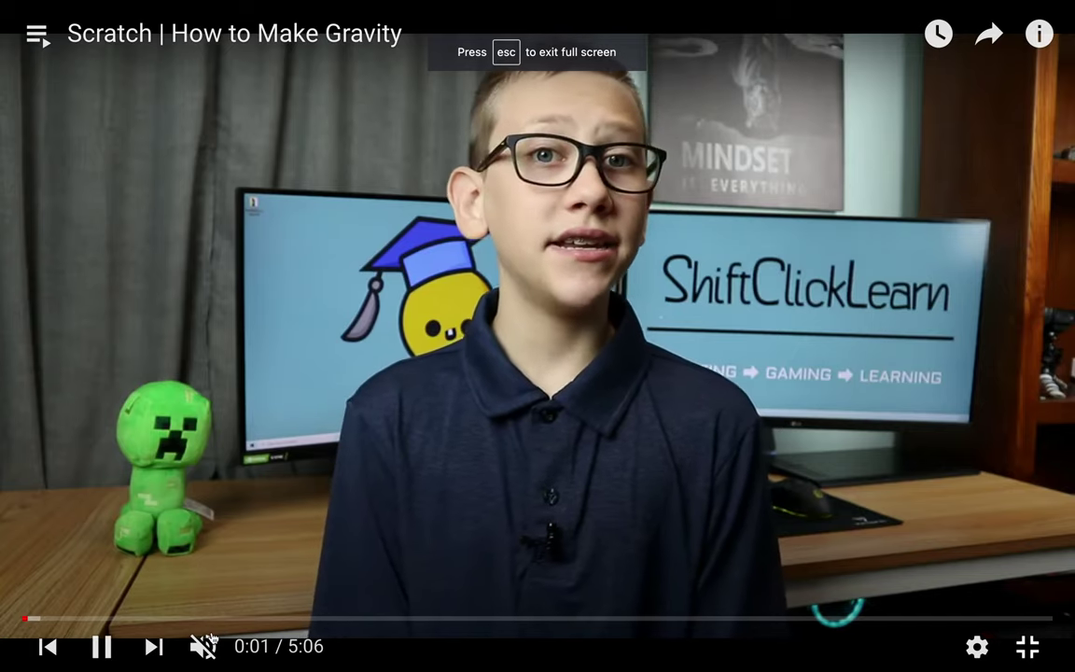
left_click(209, 644)
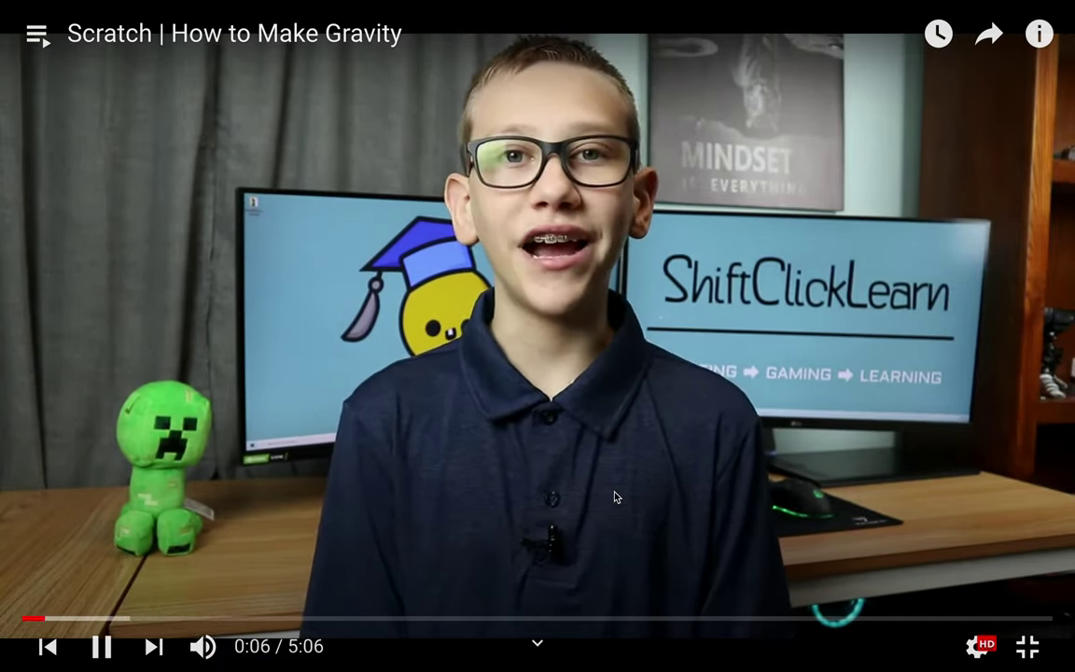
- Jump to about 3:39 to view the Gravity code, pause there, and close the video to return to the spreadsheet
left_click(760, 620)
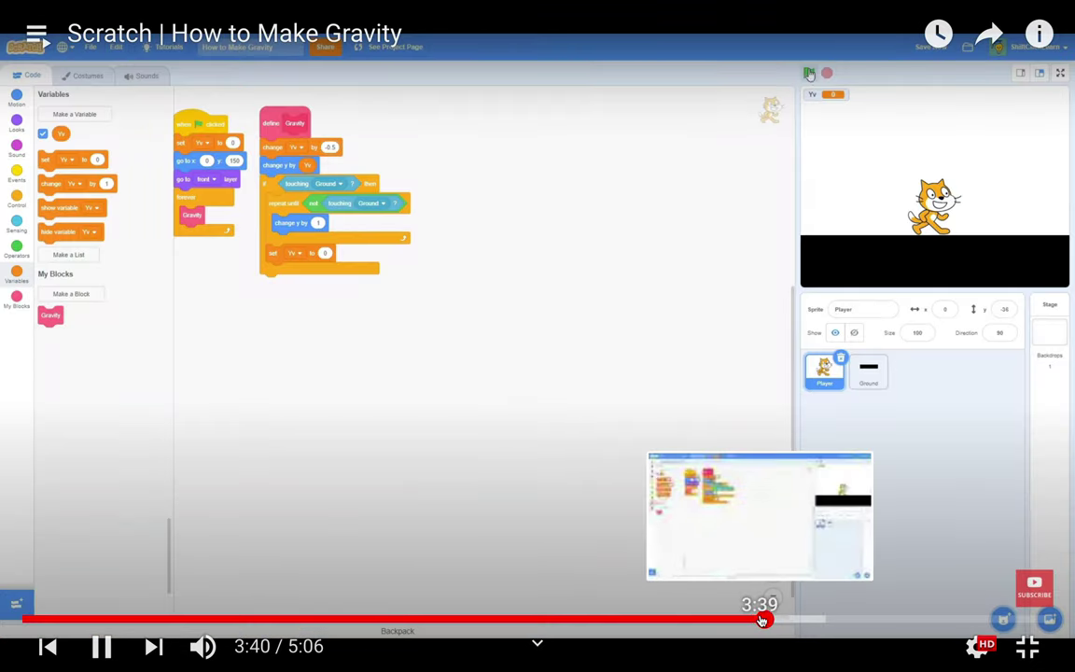
left_click(492, 340)
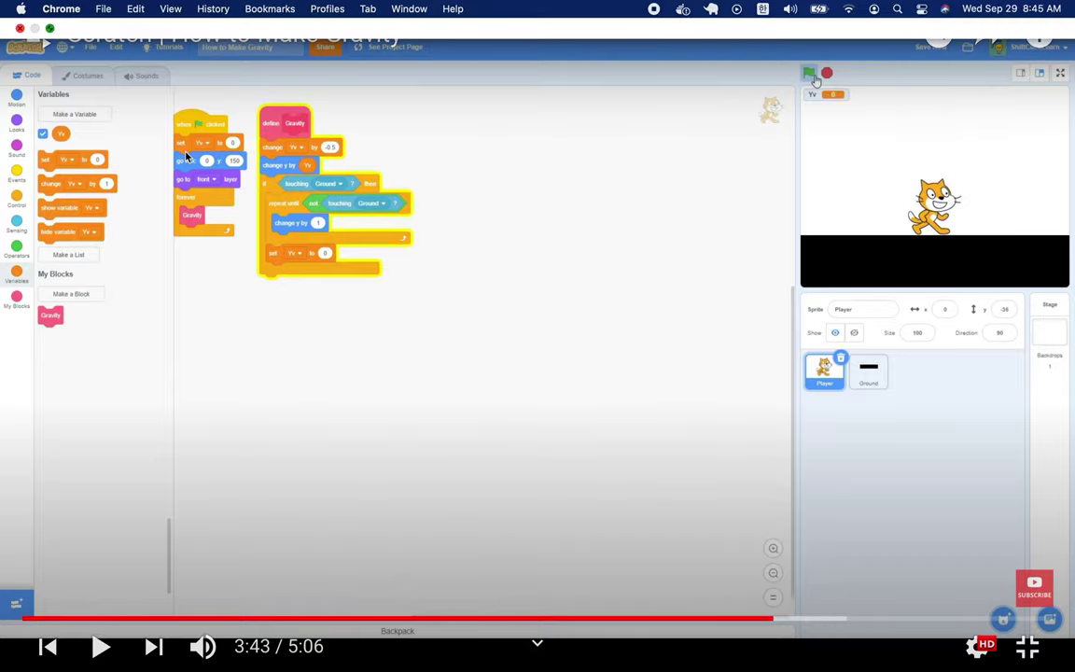
key("Escape")
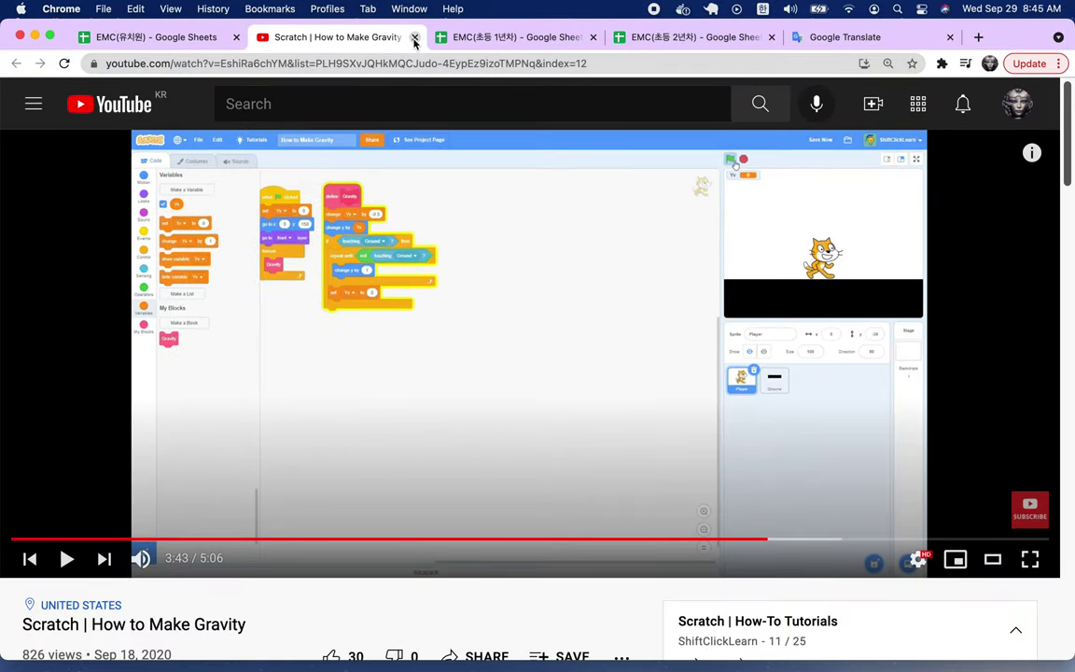
left_click(414, 38)
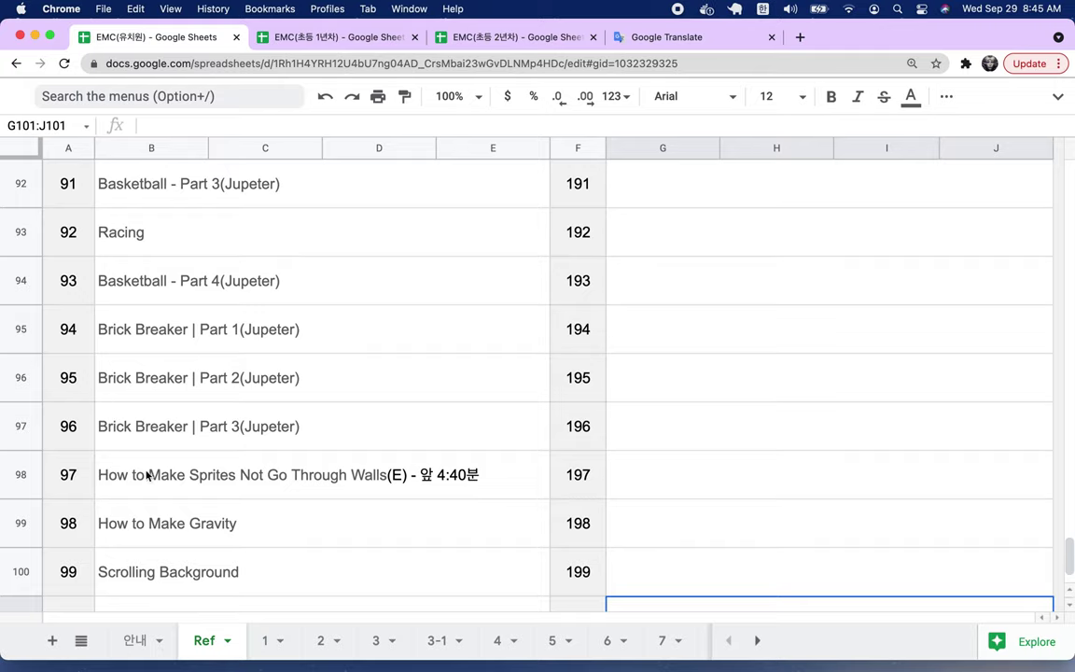
- On the 안내 sheet, review the 진행 방식 cell, highlighting its English episode, follow-along and Korean episode phases up to the quiz phase
left_click(140, 641)
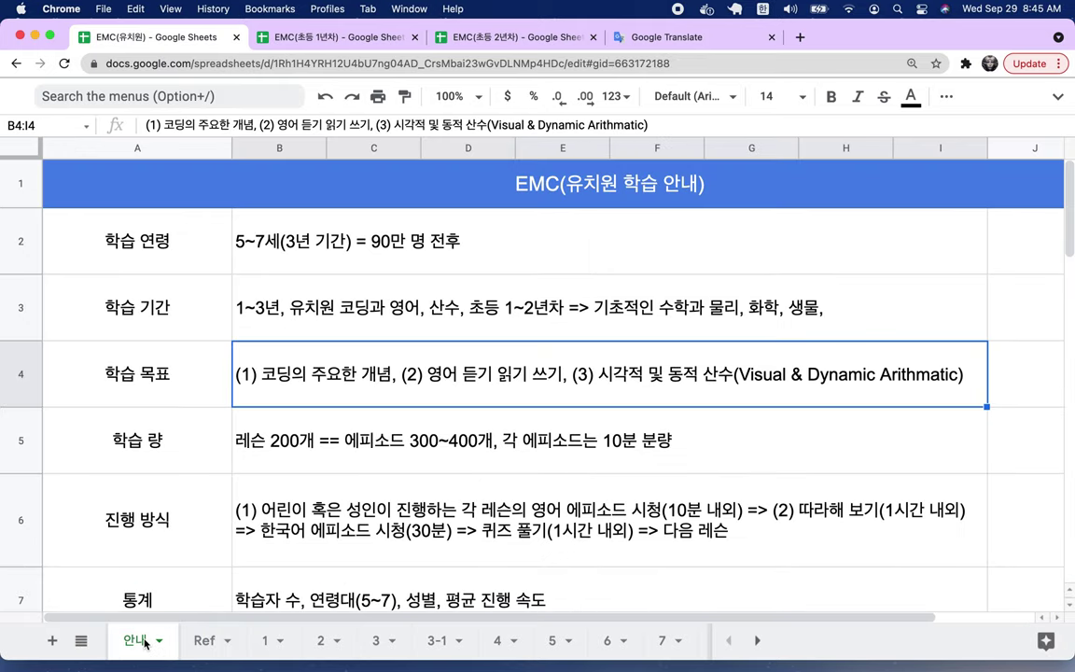
left_click(487, 267)
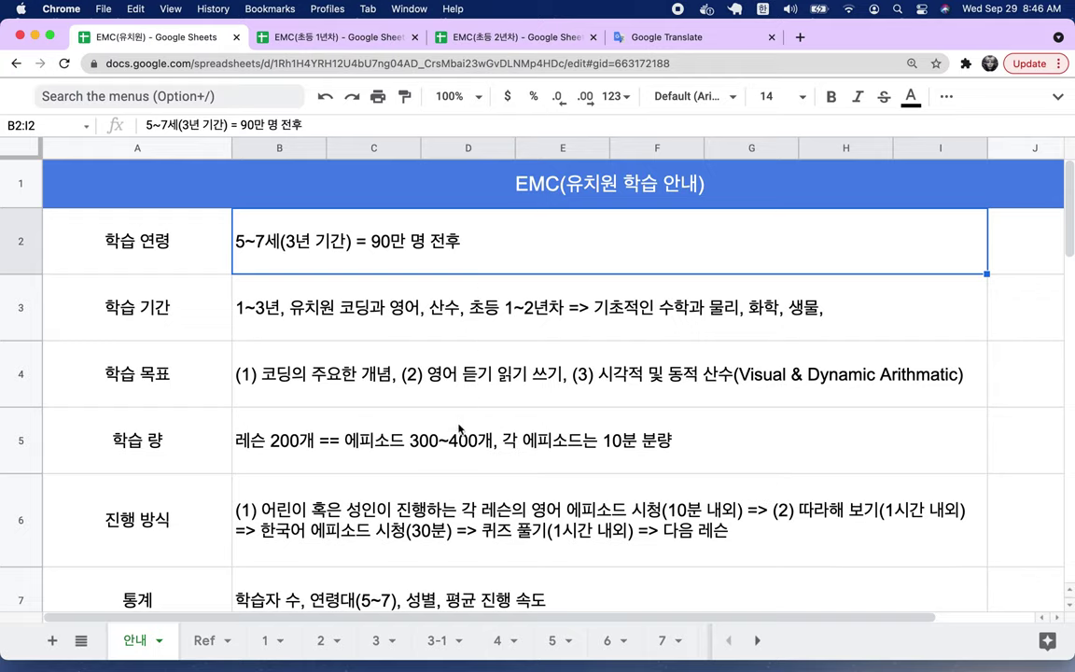
left_click(460, 495)
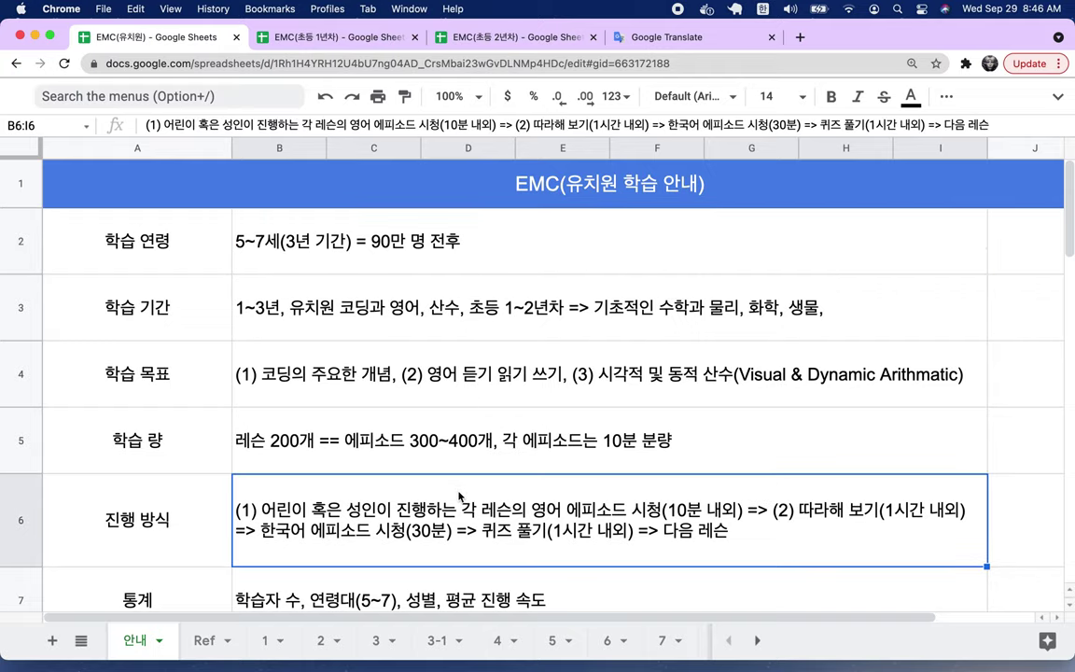
double_click(602, 511)
left_click_drag(573, 486, 727, 486)
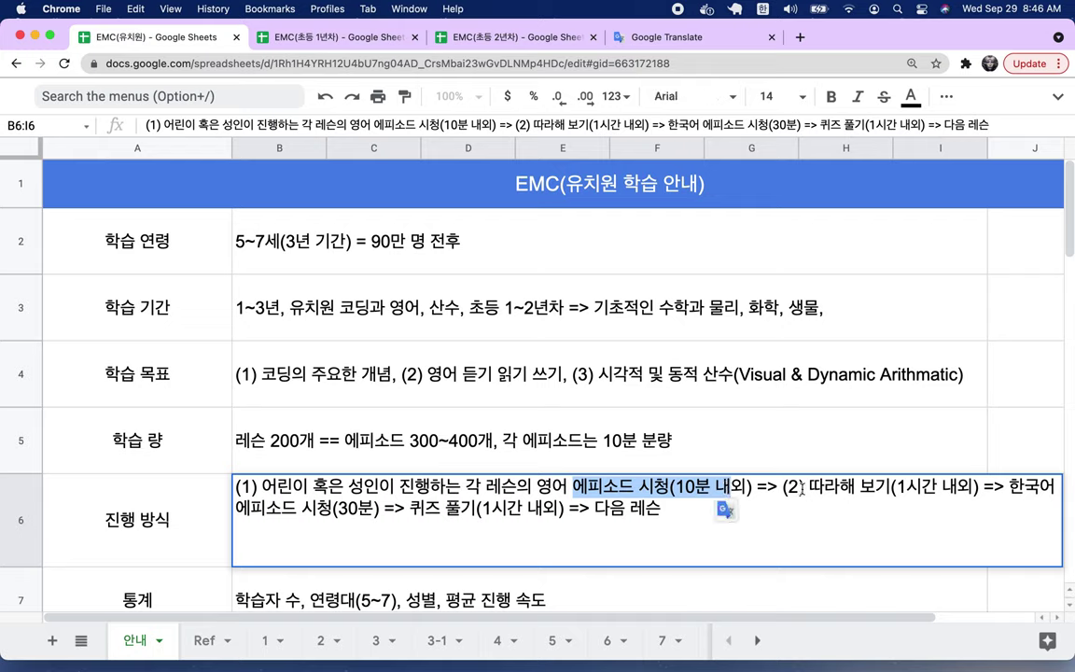
left_click(534, 484)
left_click_drag(535, 485, 653, 482)
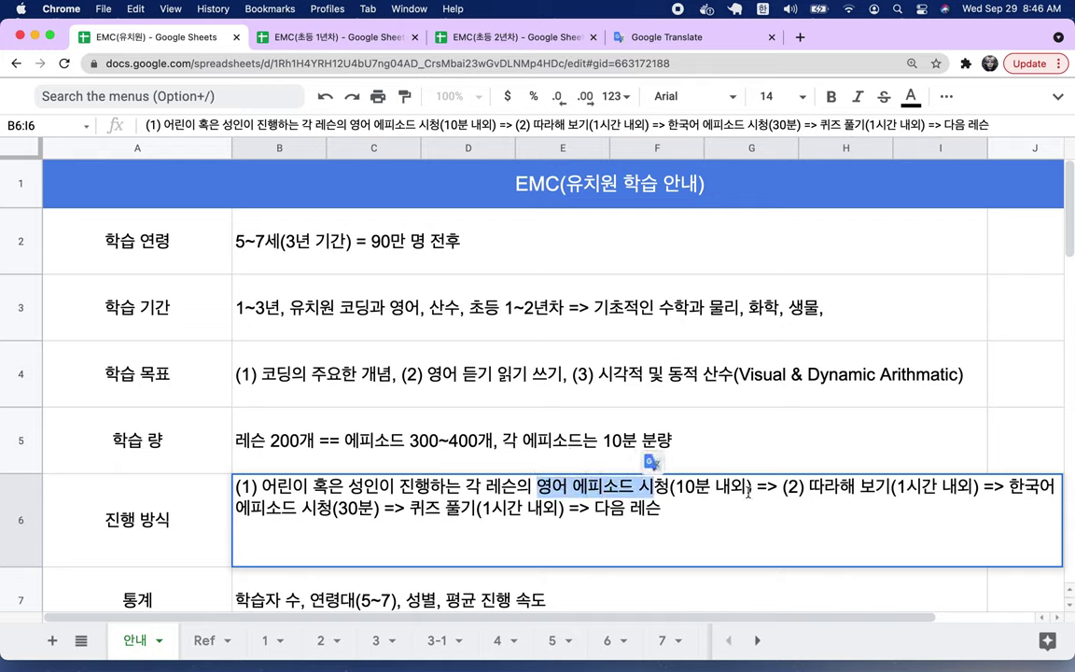
left_click_drag(809, 485, 939, 492)
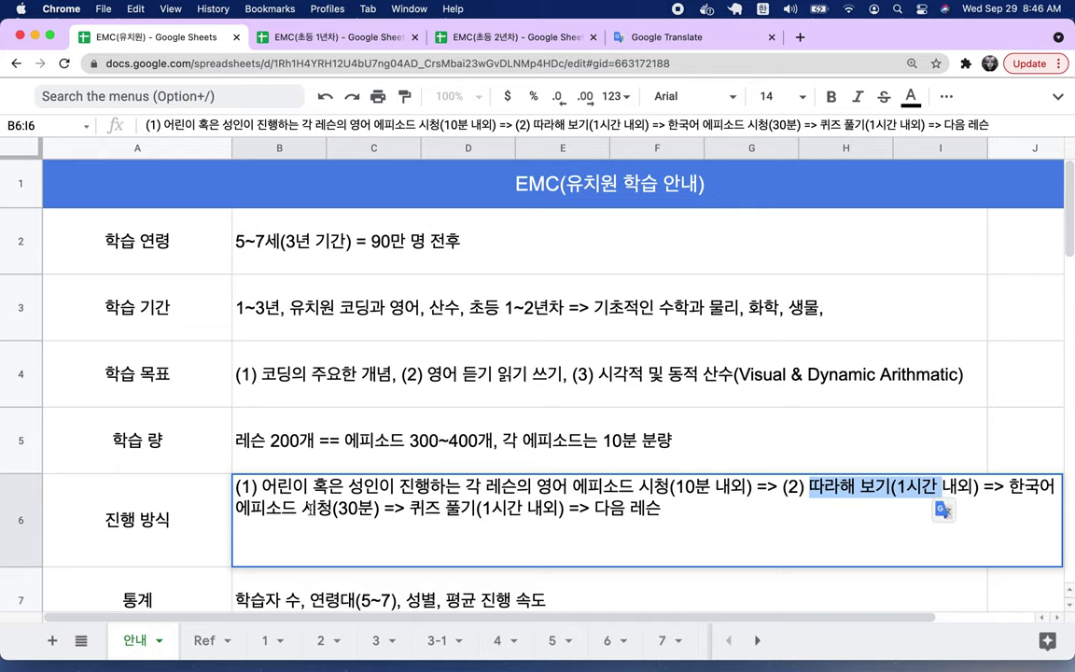
left_click_drag(267, 509, 329, 508)
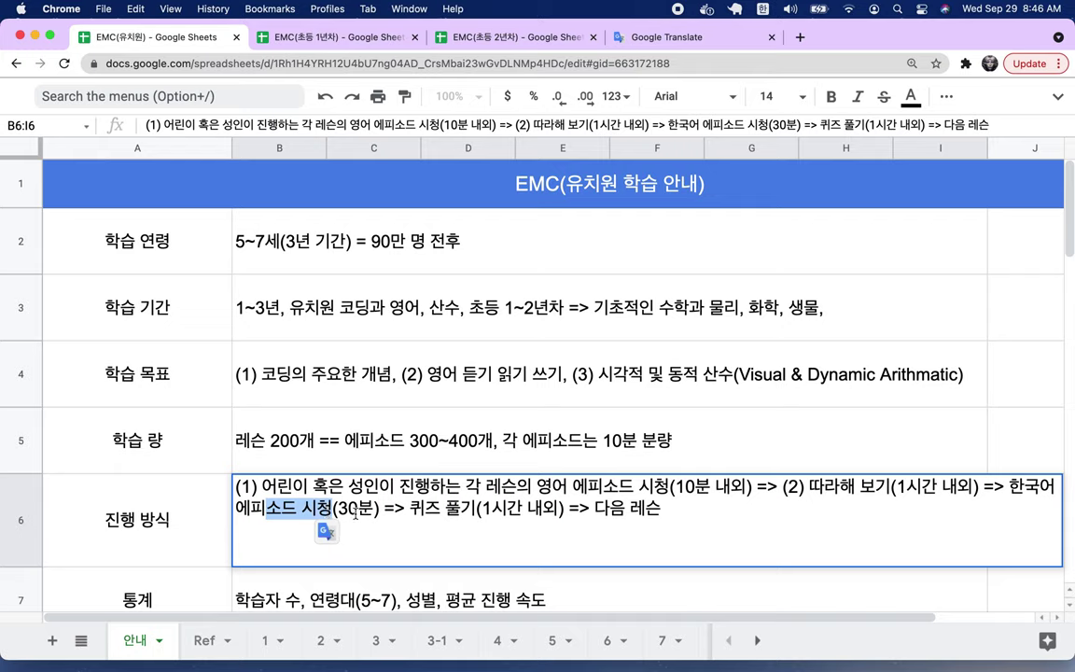
left_click(408, 508)
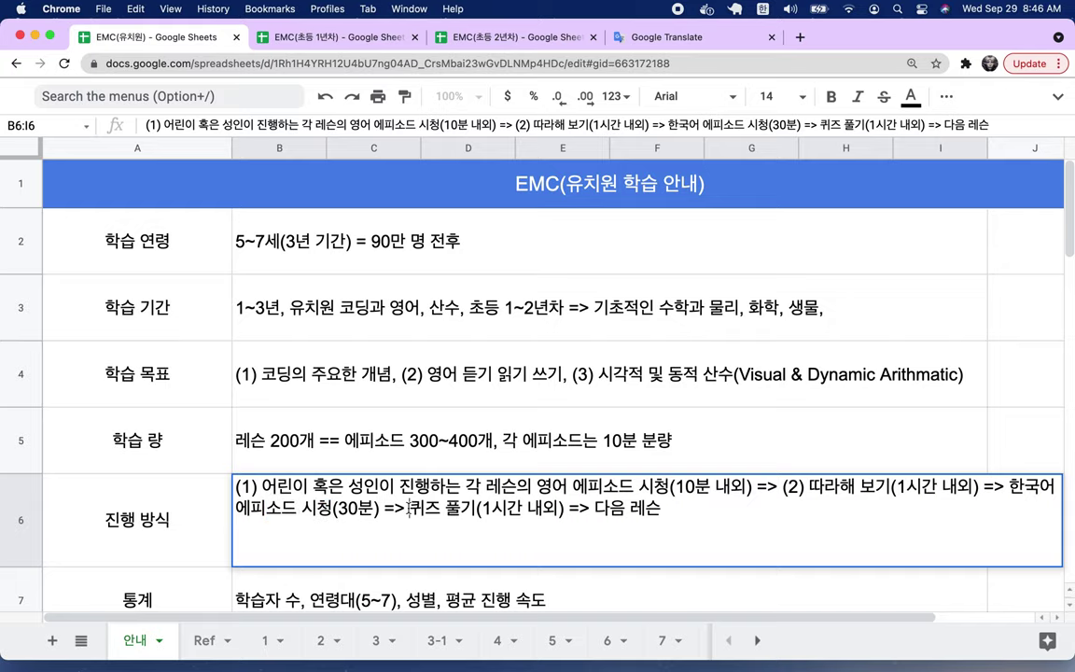
- Glance at the Ref lesson list, return to the 안내 sheet, and highlight "10회 내외" and the whole 테스트 row
left_click(206, 640)
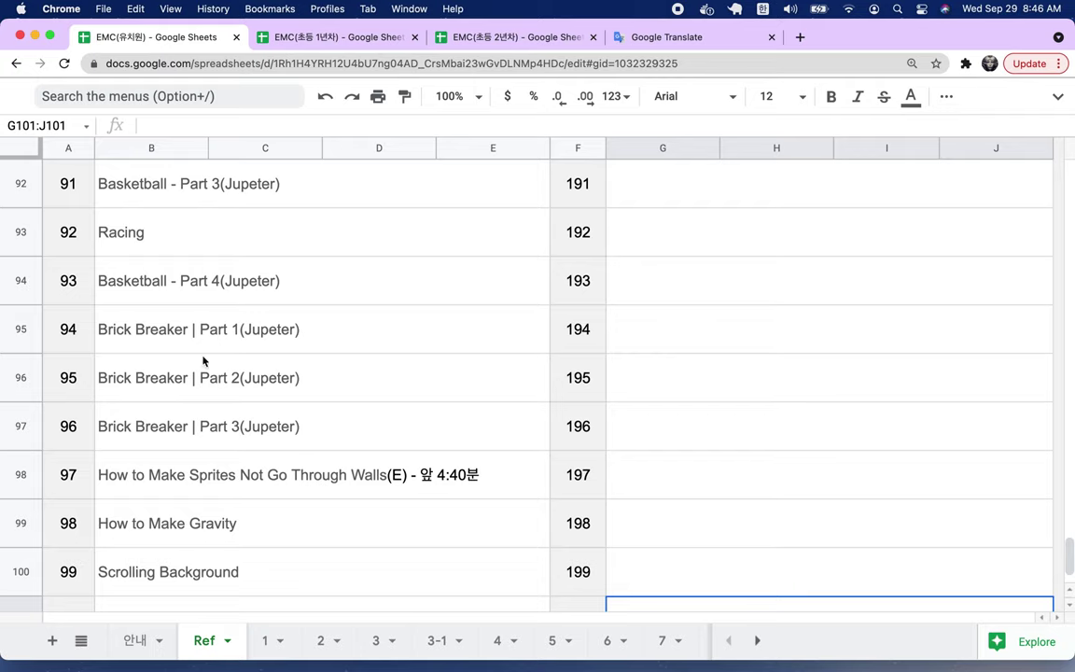
left_click(139, 644)
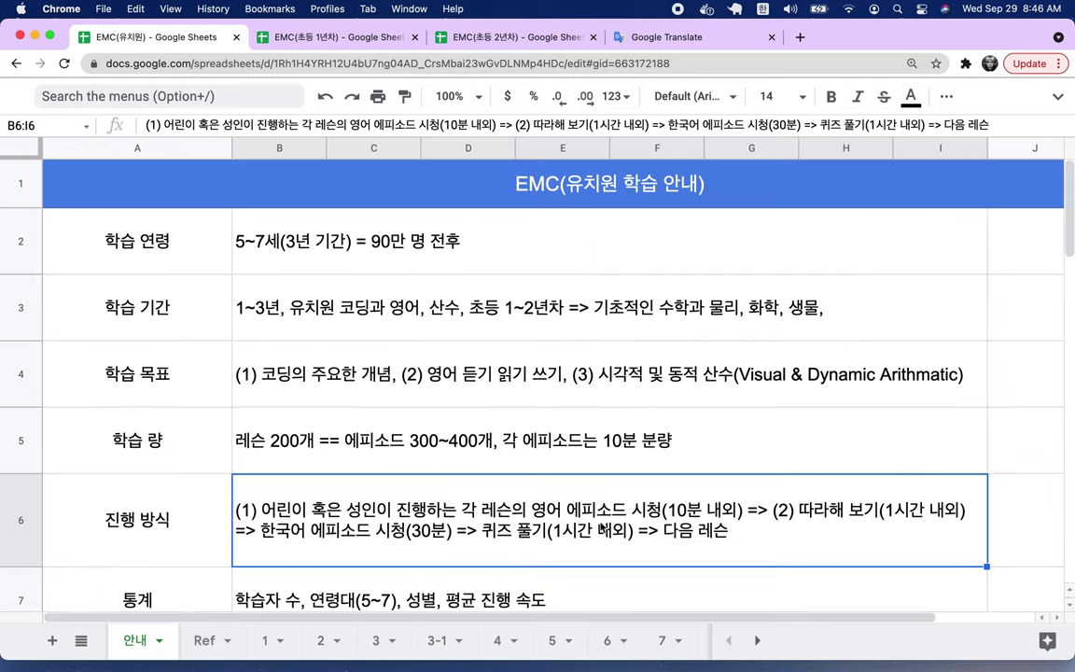
scroll(600, 527, "down", 3)
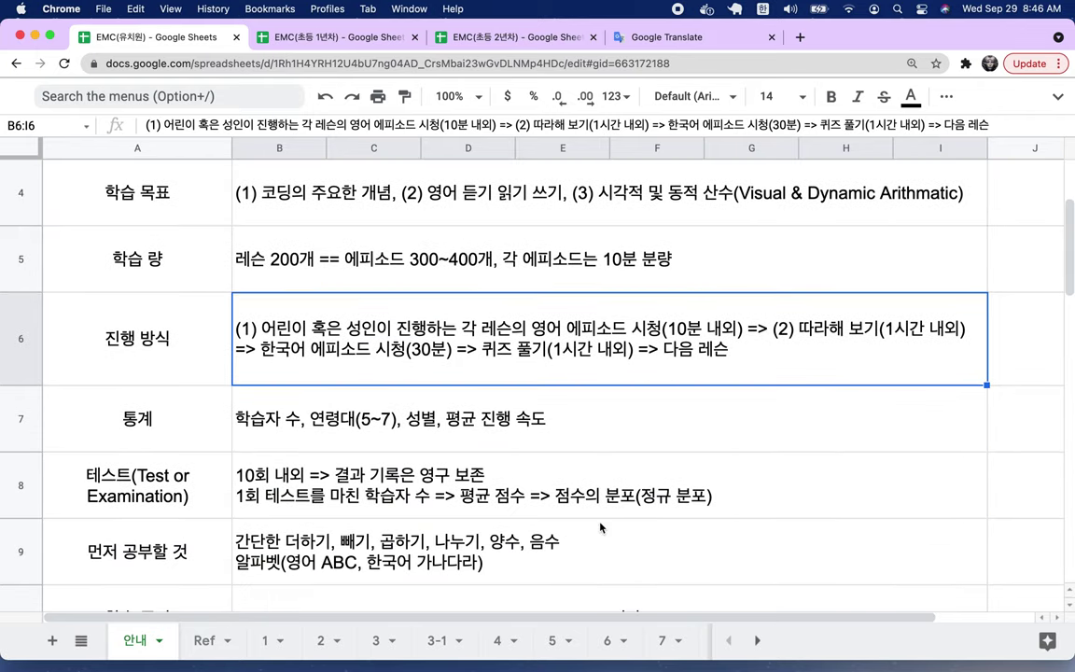
left_click(412, 478)
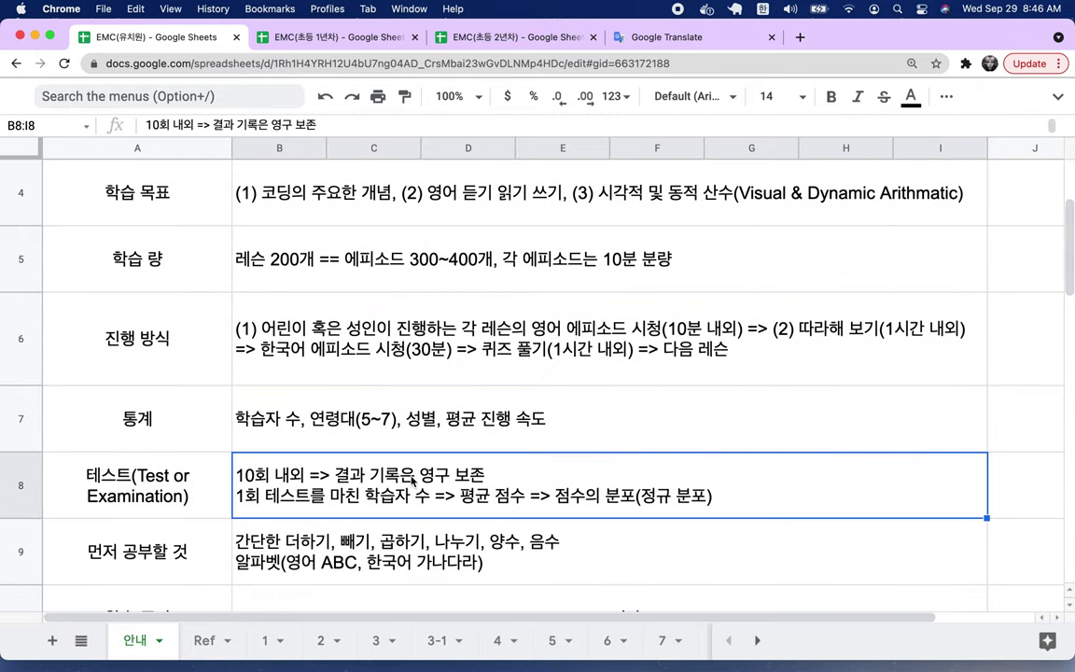
double_click(308, 469)
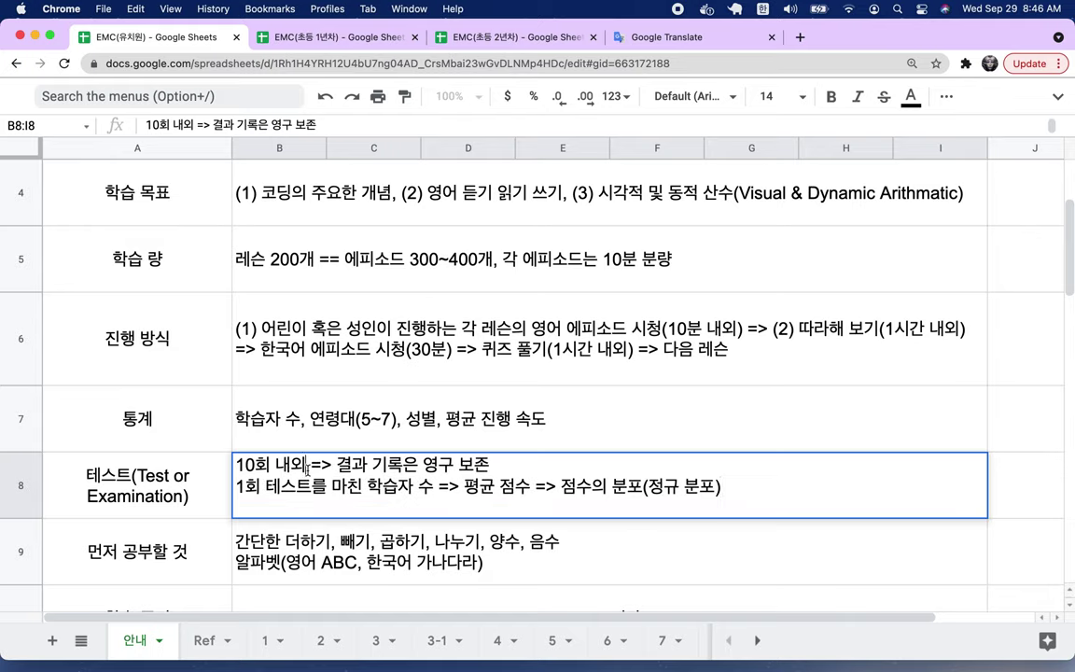
left_click_drag(308, 469, 235, 459)
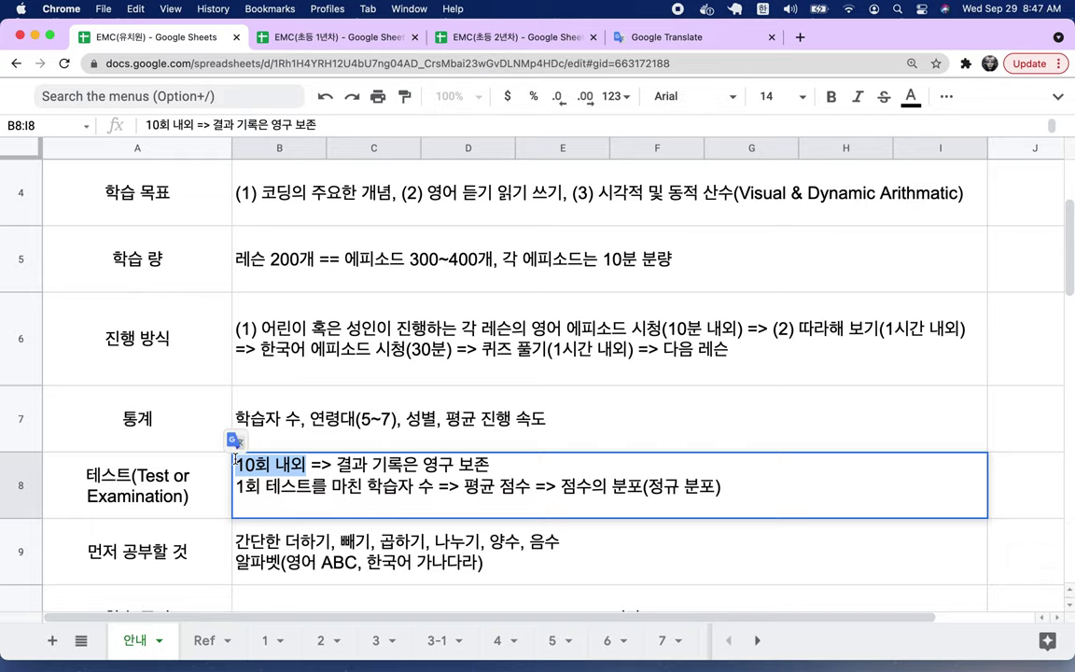
left_click(195, 497)
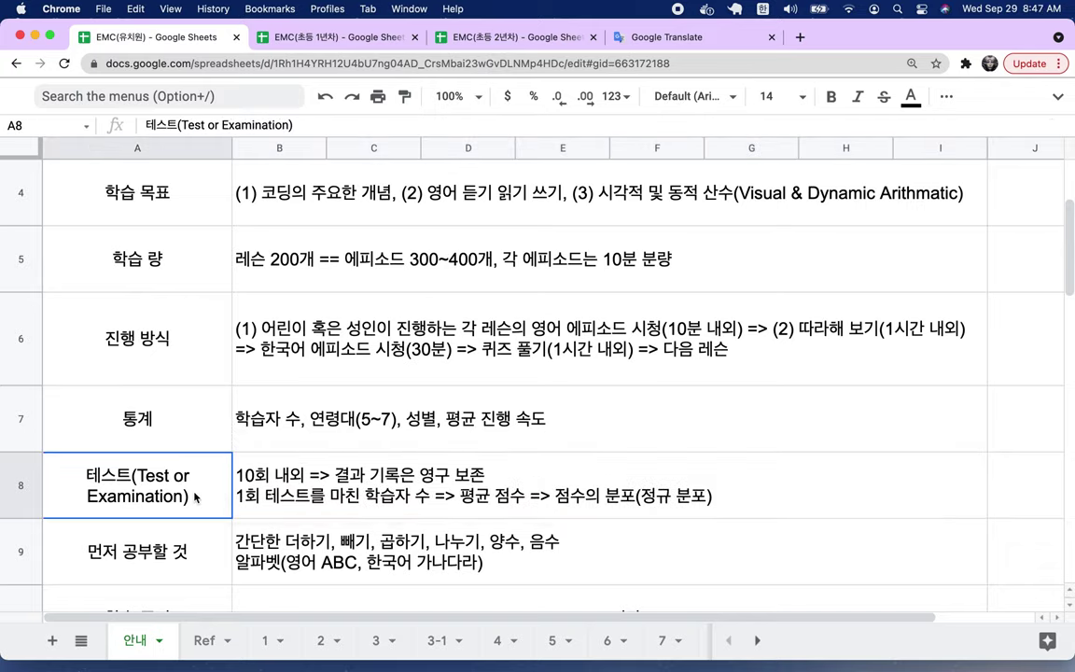
left_click_drag(195, 496, 306, 499)
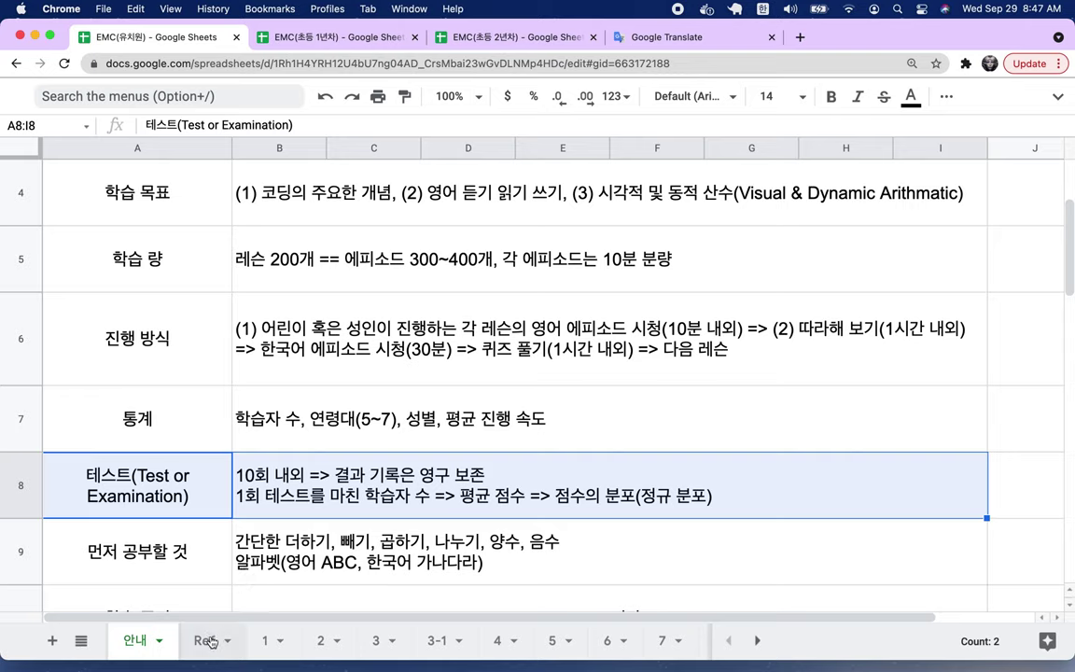
- Review the 테스트 description, highlighting 테스트, 평균 점수 and the 정규 분포 score distribution, and finish with the whole row selected
double_click(294, 467)
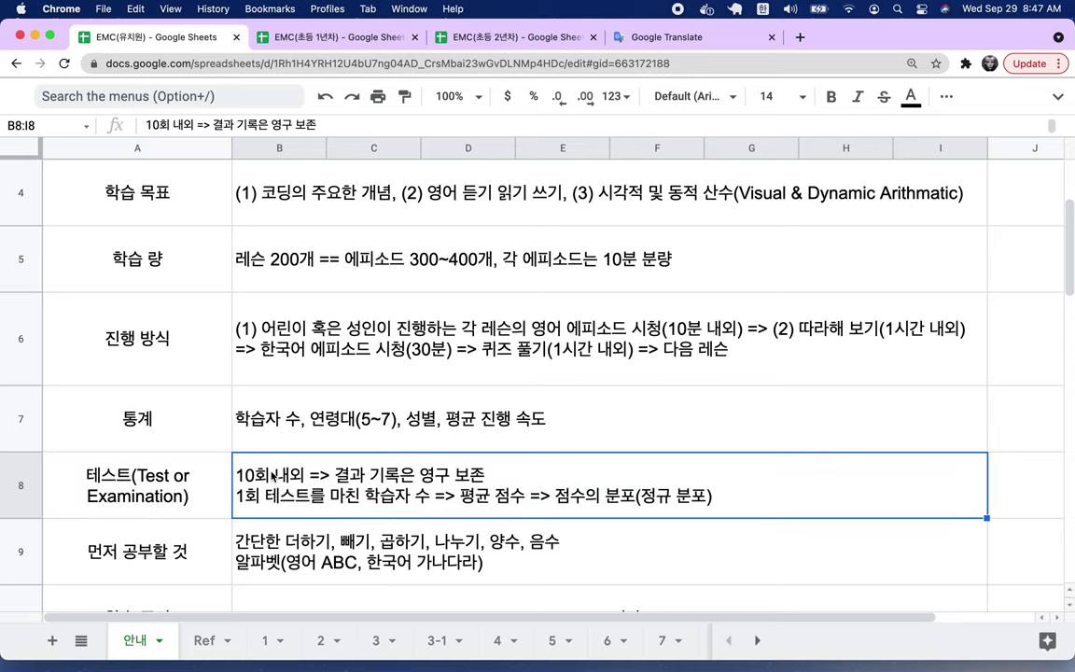
left_click_drag(294, 466, 236, 465)
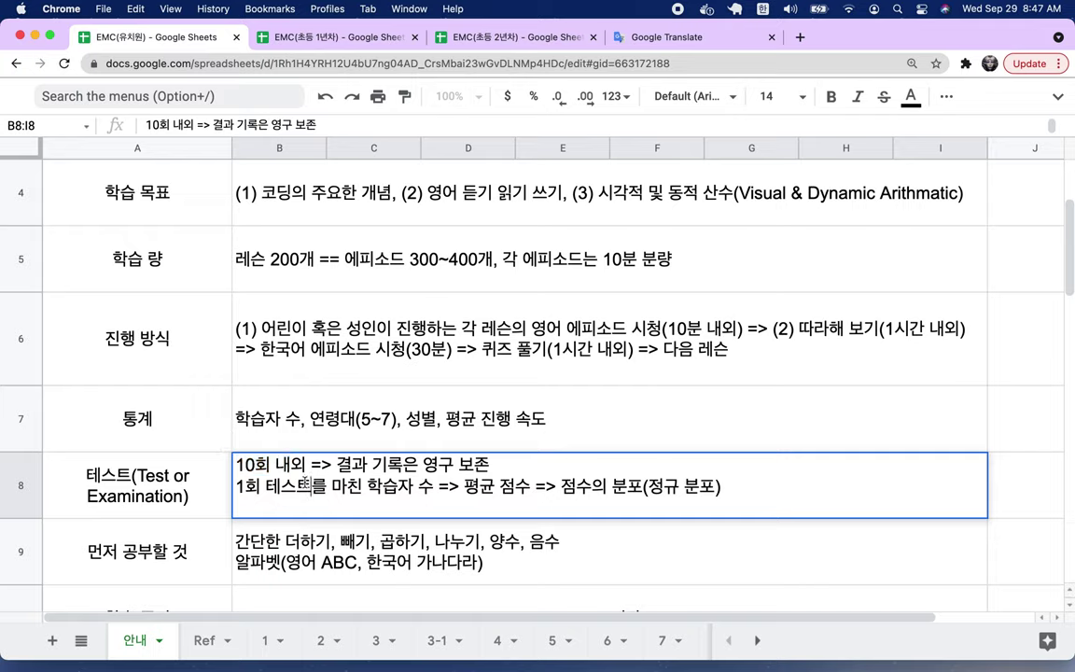
left_click_drag(310, 485, 253, 487)
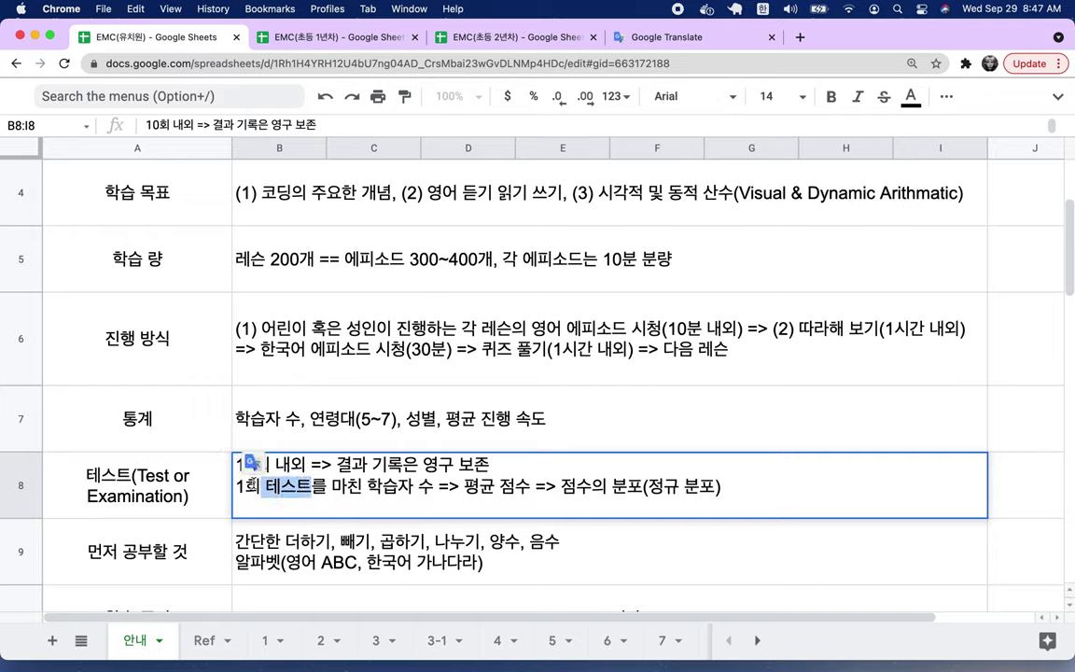
left_click_drag(464, 486, 529, 486)
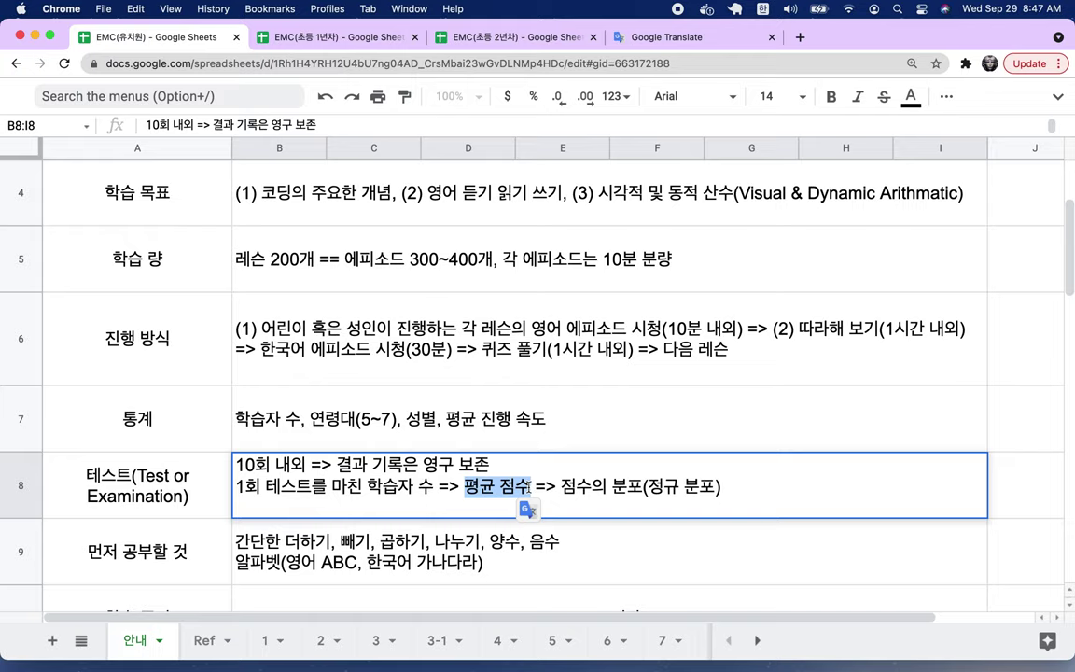
left_click_drag(576, 486, 723, 493)
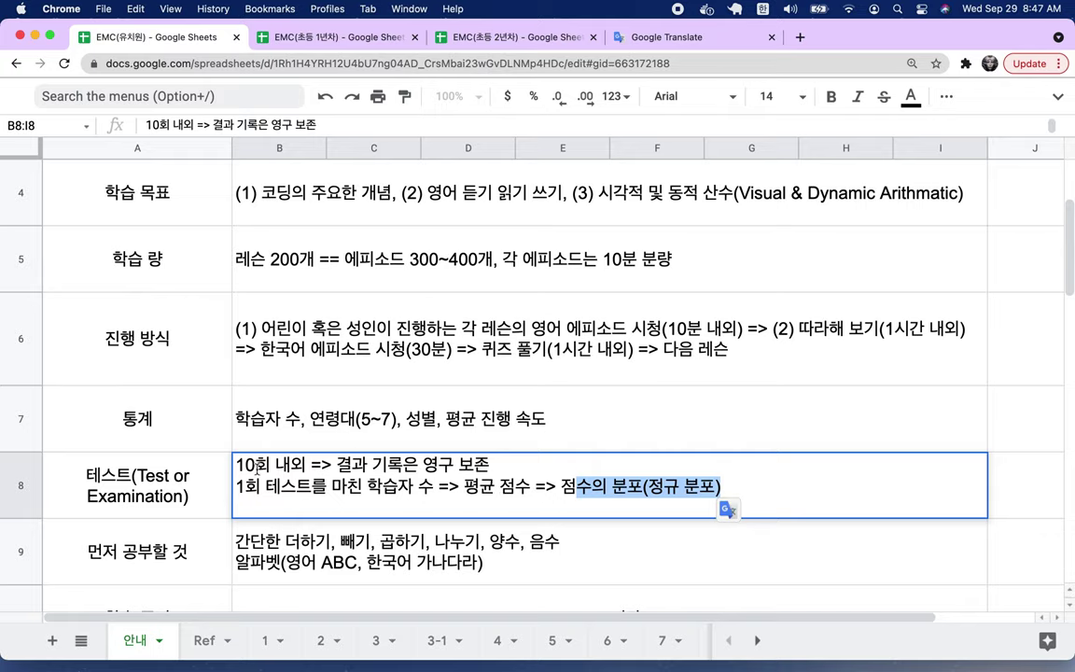
left_click_drag(187, 485, 264, 486)
- In the 학습 연령 cell, highlight the 5~7세 age range and the "90만 명 전후" learner figure
scroll(264, 486, "up", 3)
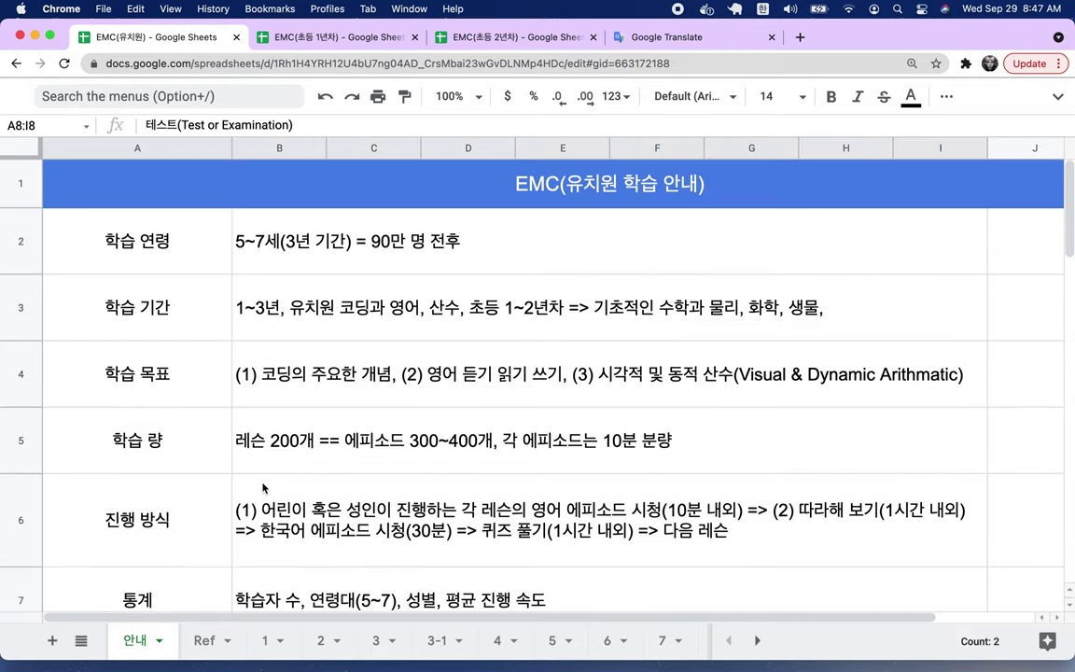
double_click(288, 224)
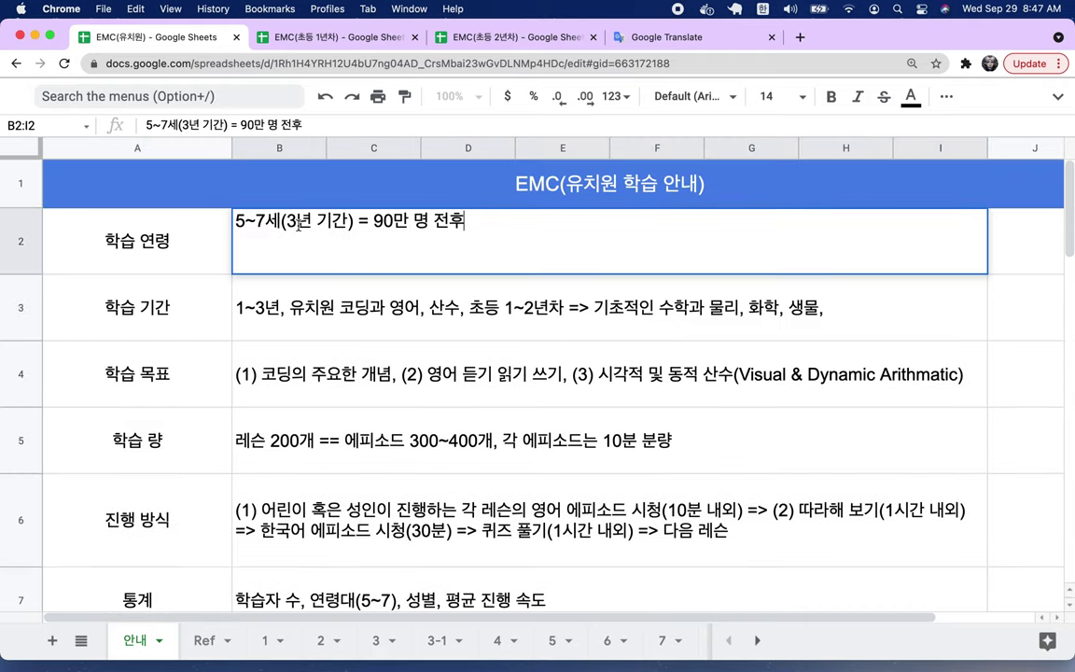
double_click(250, 221)
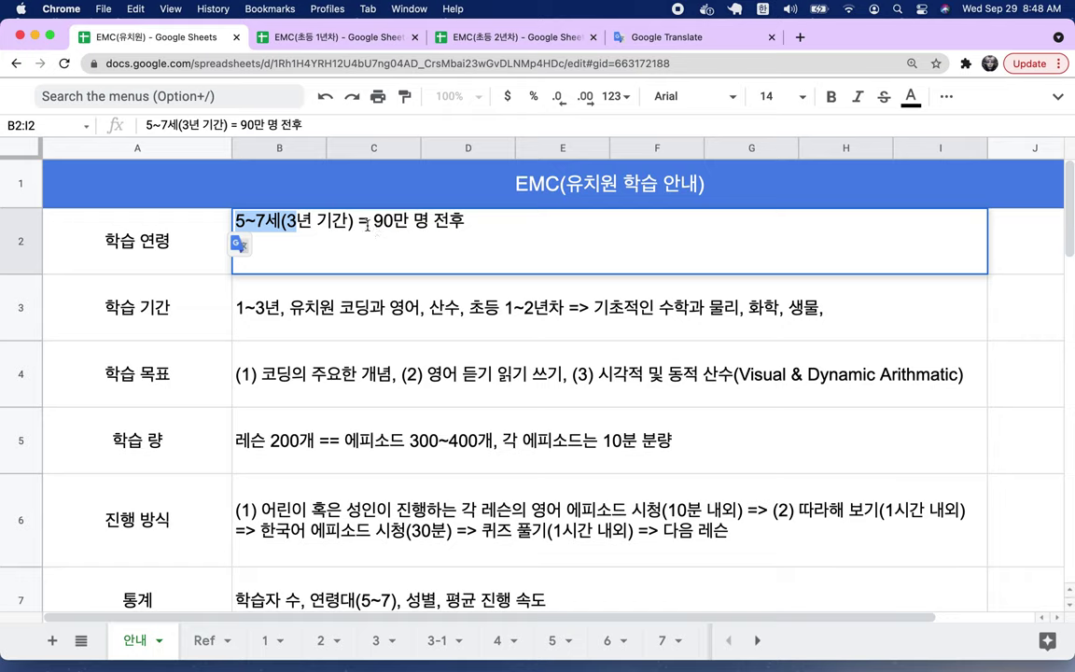
left_click_drag(372, 221, 502, 226)
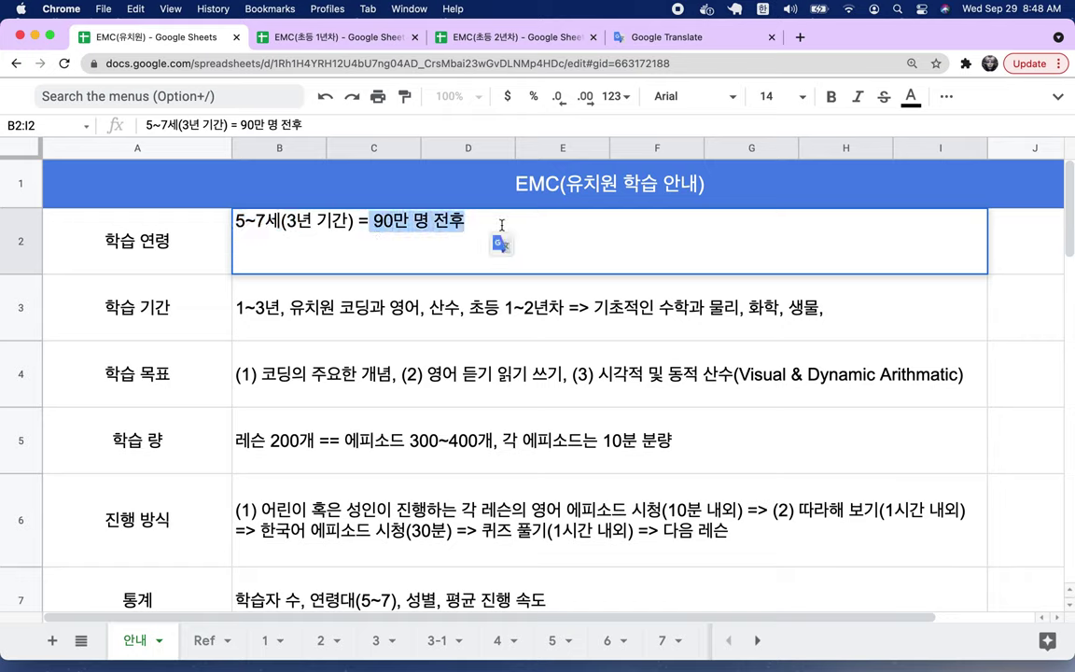
- On the Ref sheet, look back through the lesson list and select lesson 71, Tree Simulator (Easy), to show its linked video preview
left_click(207, 640)
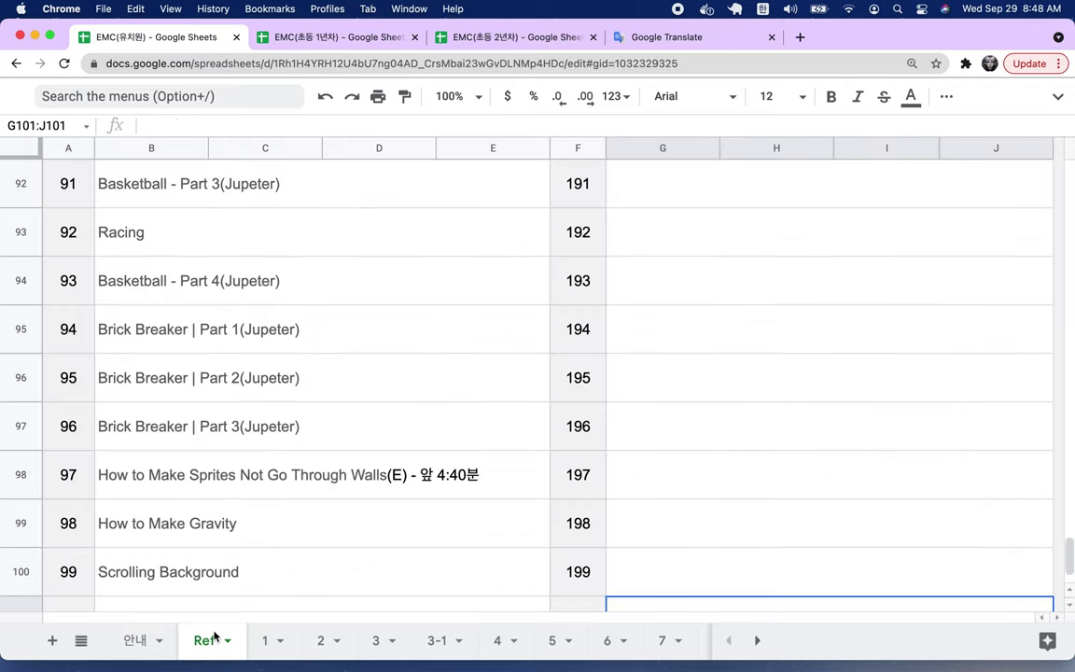
scroll(293, 314, "up", 6)
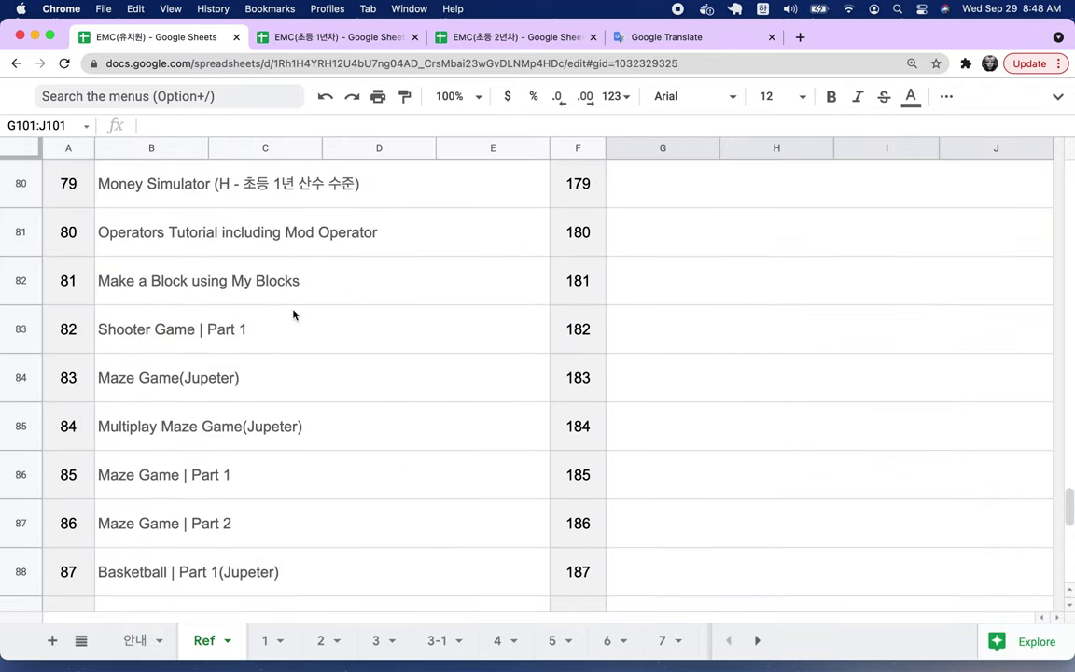
scroll(293, 314, "up", 5)
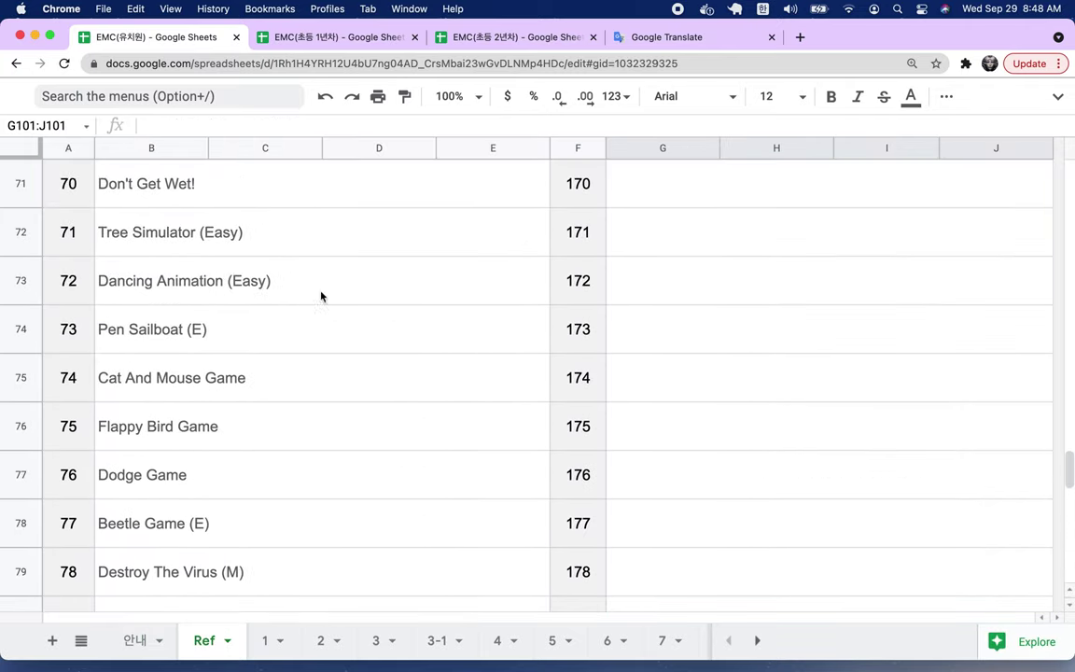
left_click_drag(84, 239, 161, 241)
mouse_move(162, 241)
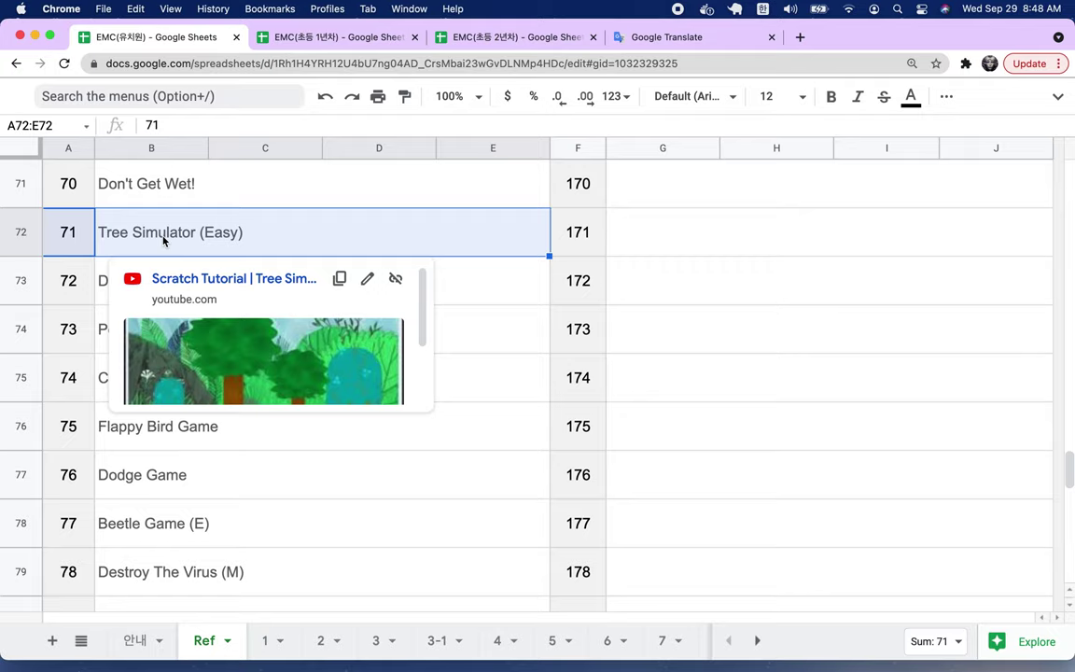
- Return to the 안내 sheet and, in the 학습 목표 cell, highlight the coding concepts goal and the English listening, reading and writing goal
left_click(136, 641)
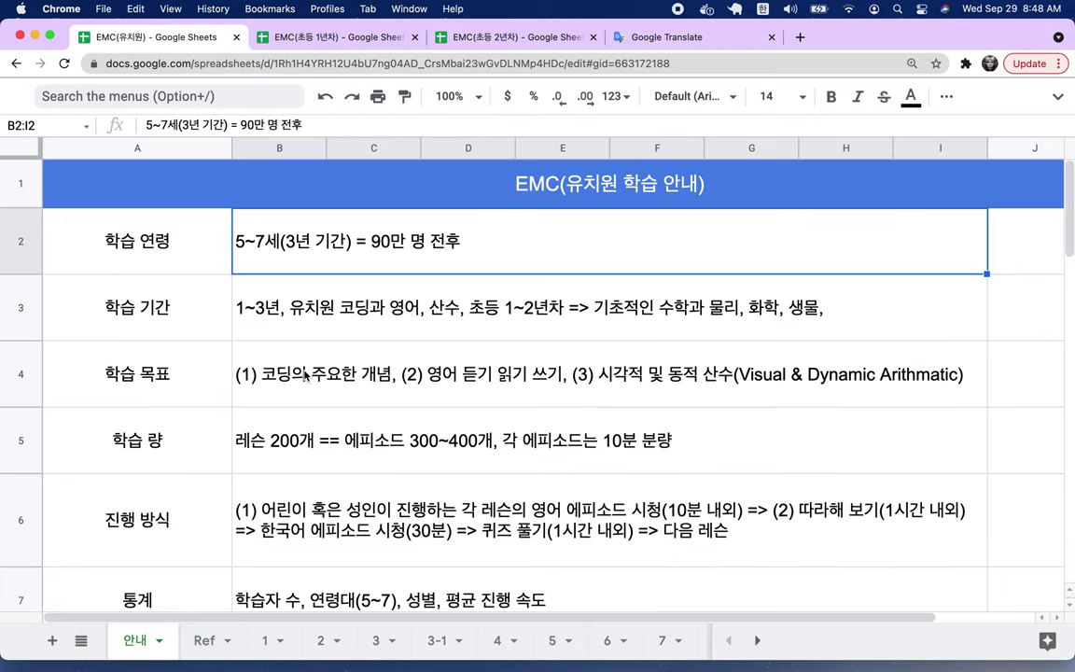
scroll(305, 374, "down", 3)
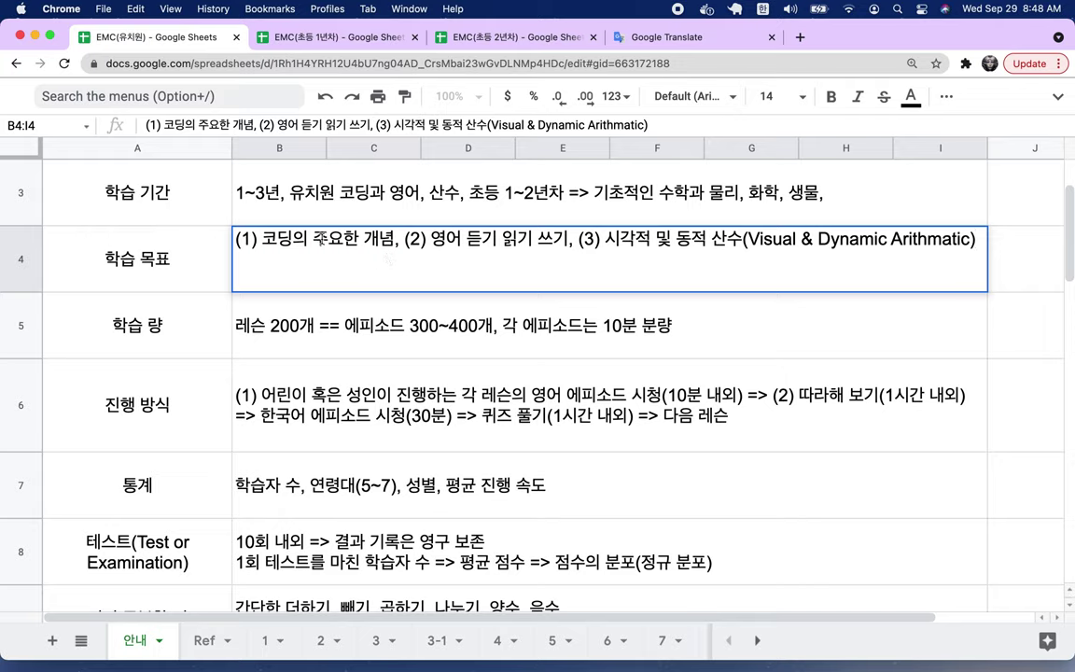
left_click(425, 239)
left_click_drag(260, 239, 556, 240)
left_click(450, 240)
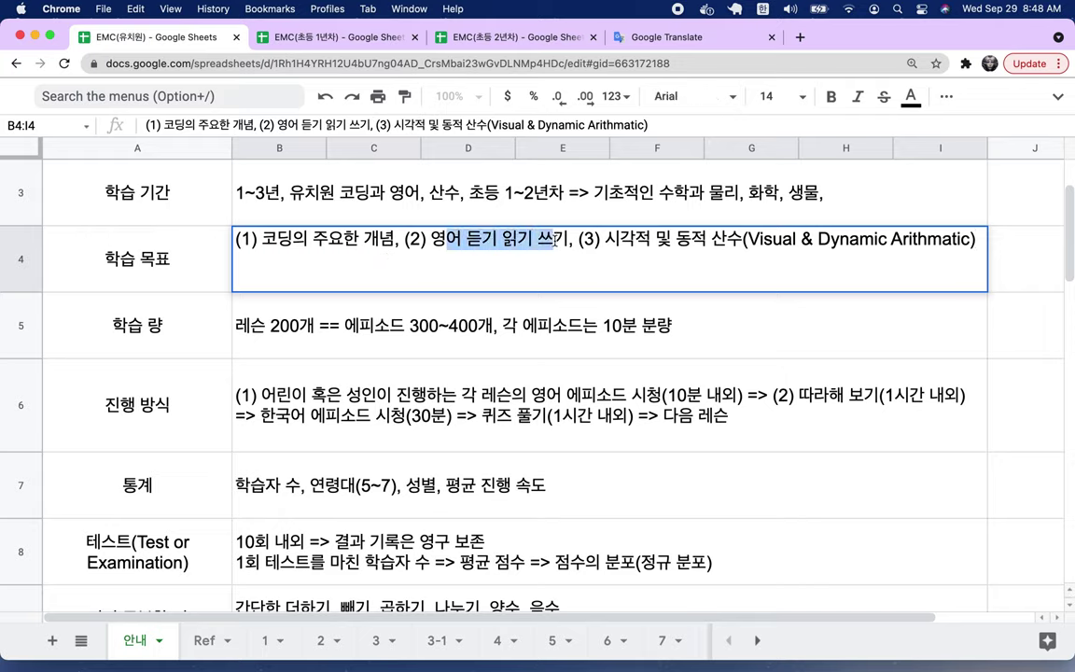
- In the 학습 목표 cell's third goal, highlight 산수, 시각적 and 동적 one after another
left_click(571, 240)
left_click_drag(635, 239, 743, 240)
left_click(709, 241)
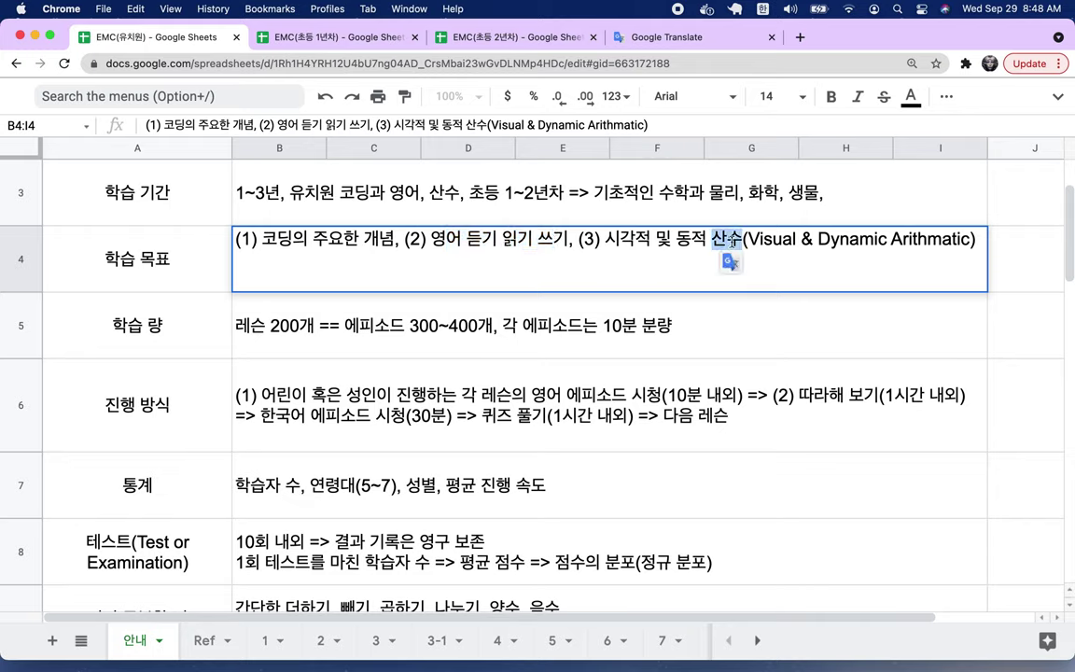
left_click(609, 243)
left_click_drag(606, 240, 649, 240)
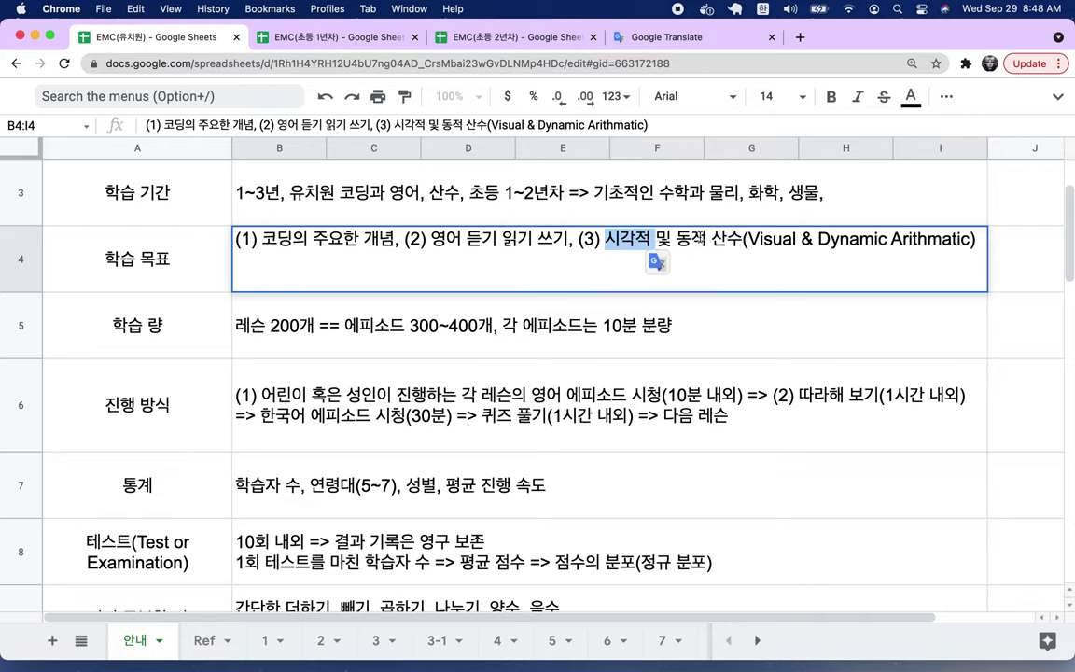
left_click(710, 241)
double_click(705, 241)
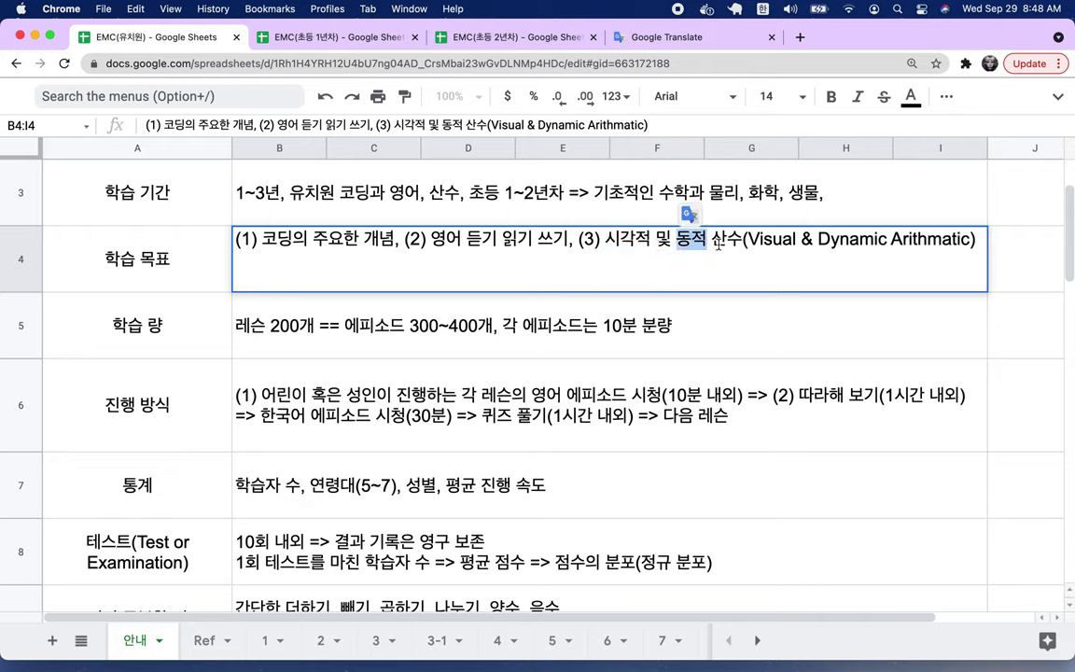
- In the 학습 량 cell, highlight "200개", "에피소드 300~400개" and the 10분 분량 episode length
left_click(540, 327)
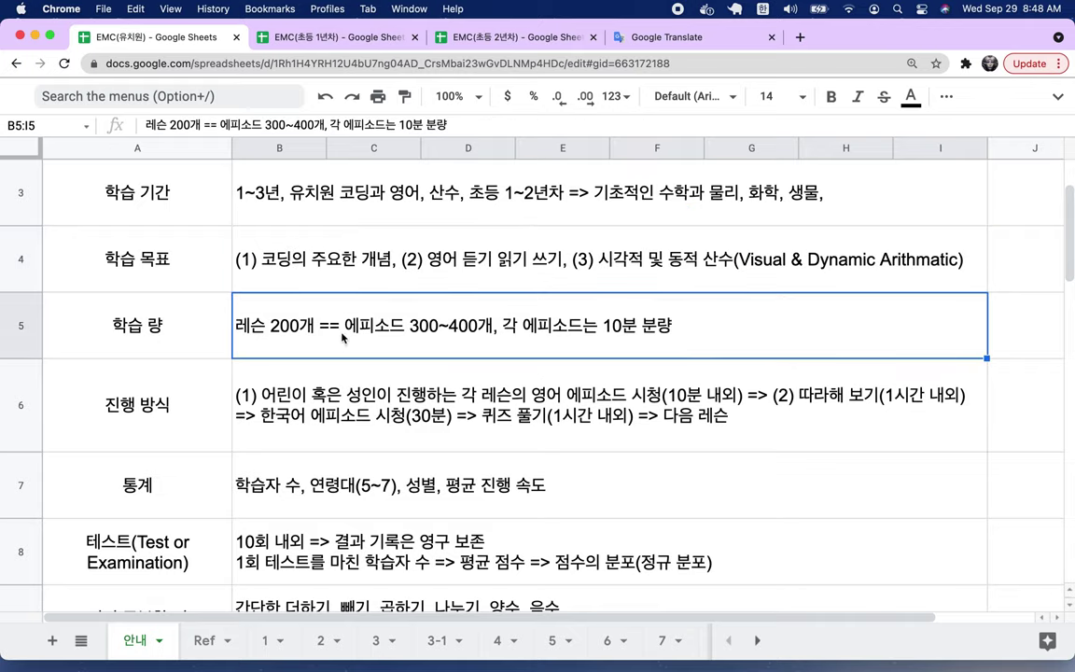
double_click(279, 301)
left_click_drag(268, 305, 318, 305)
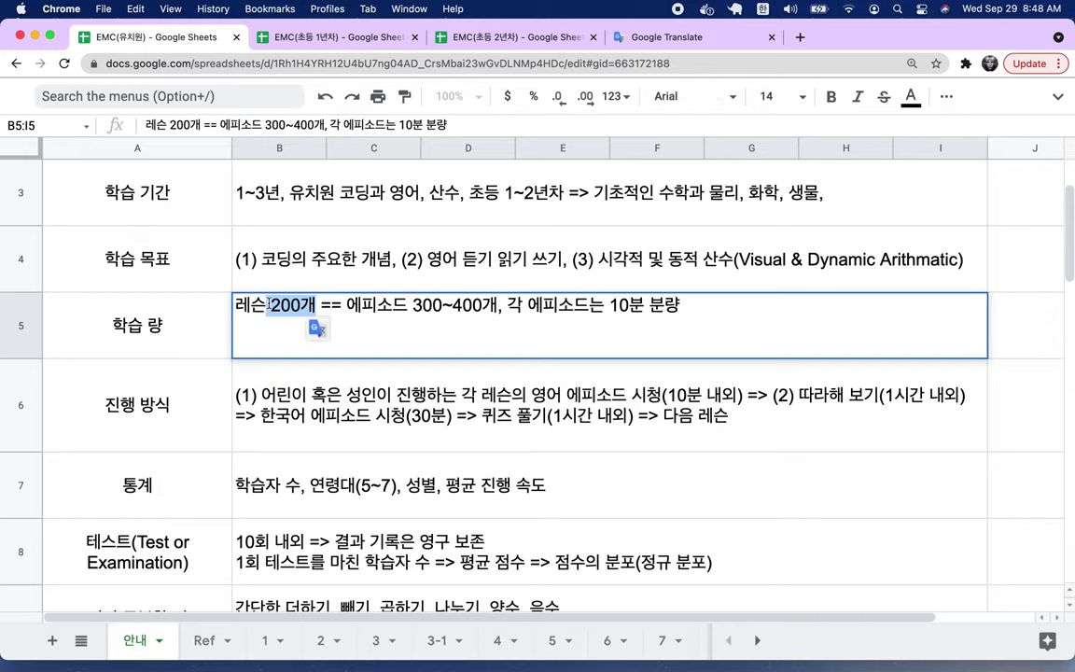
left_click_drag(347, 306, 500, 297)
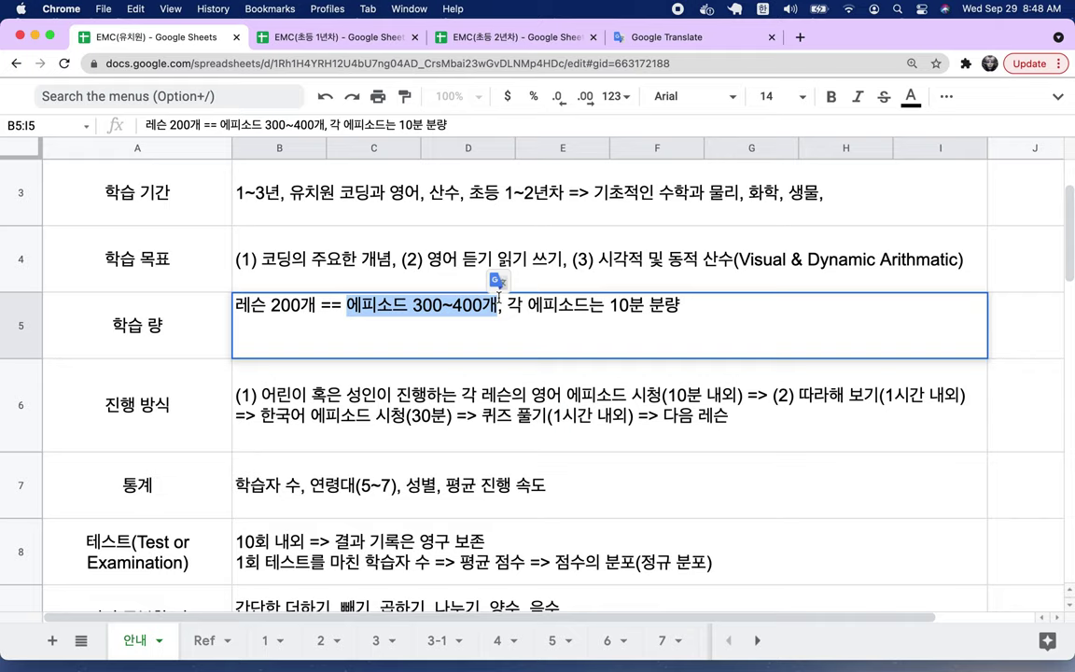
left_click_drag(605, 305, 663, 308)
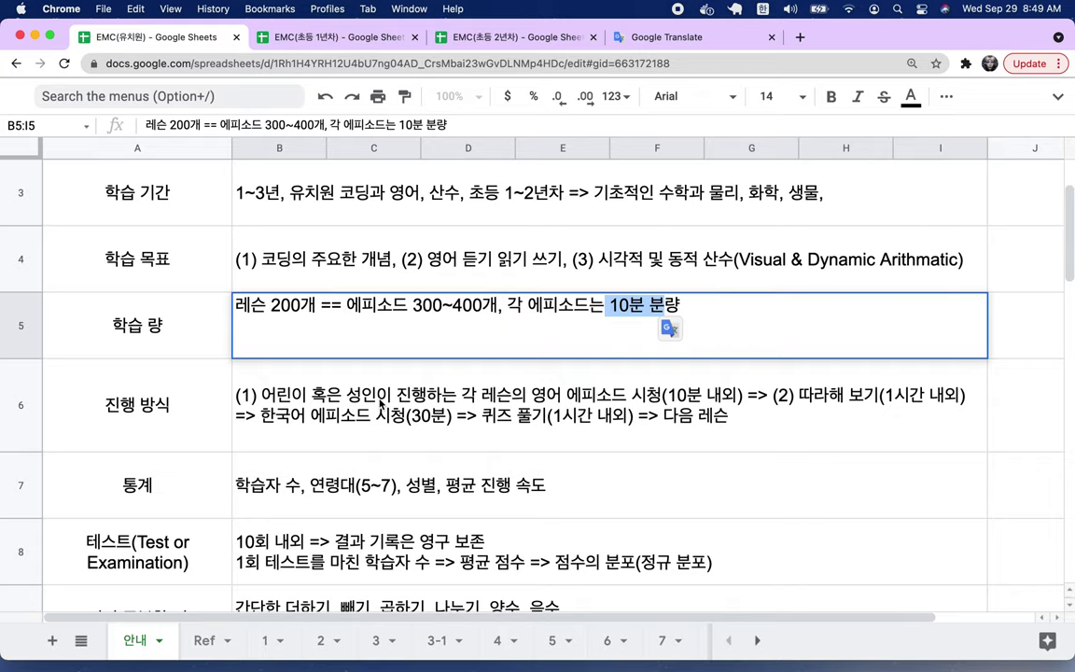
- Move past 진행 방식 and 통계 to the 먼저 공부할 것 cell, make the window full screen, and highlight "영어 ABC, 한국어 가나다라"
left_click(381, 403)
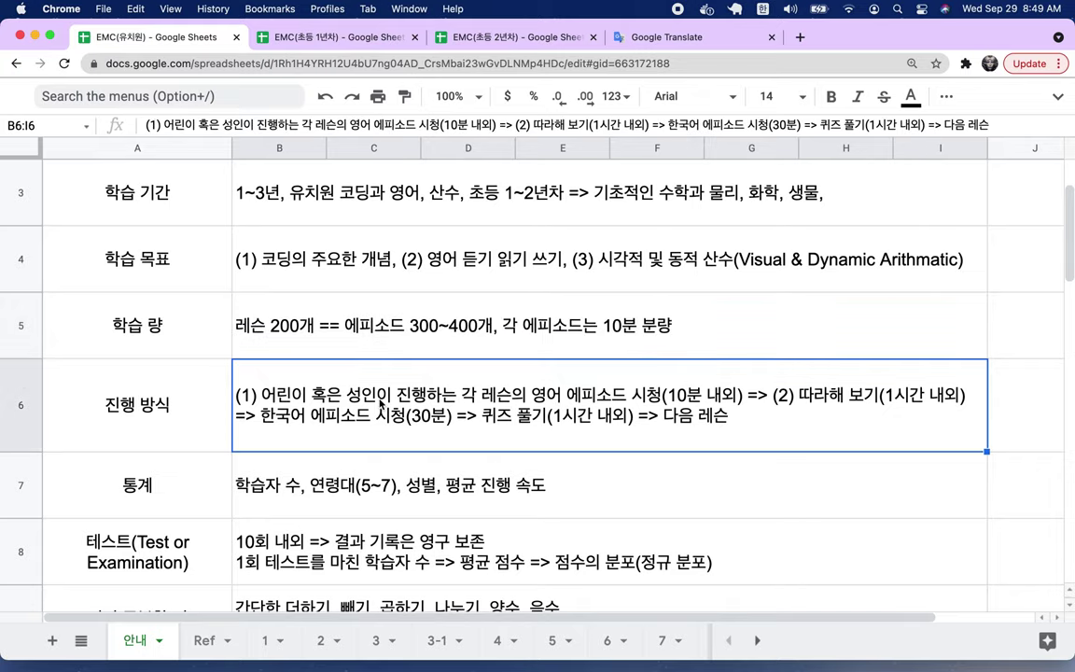
left_click(297, 495)
scroll(297, 495, "down", 4)
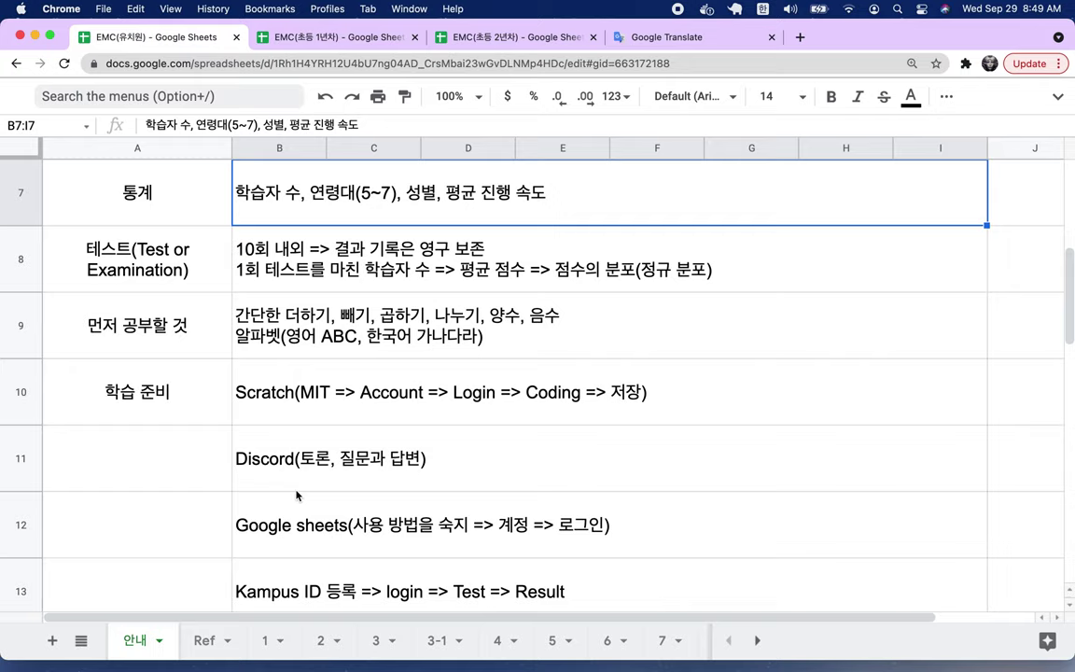
left_click(342, 334)
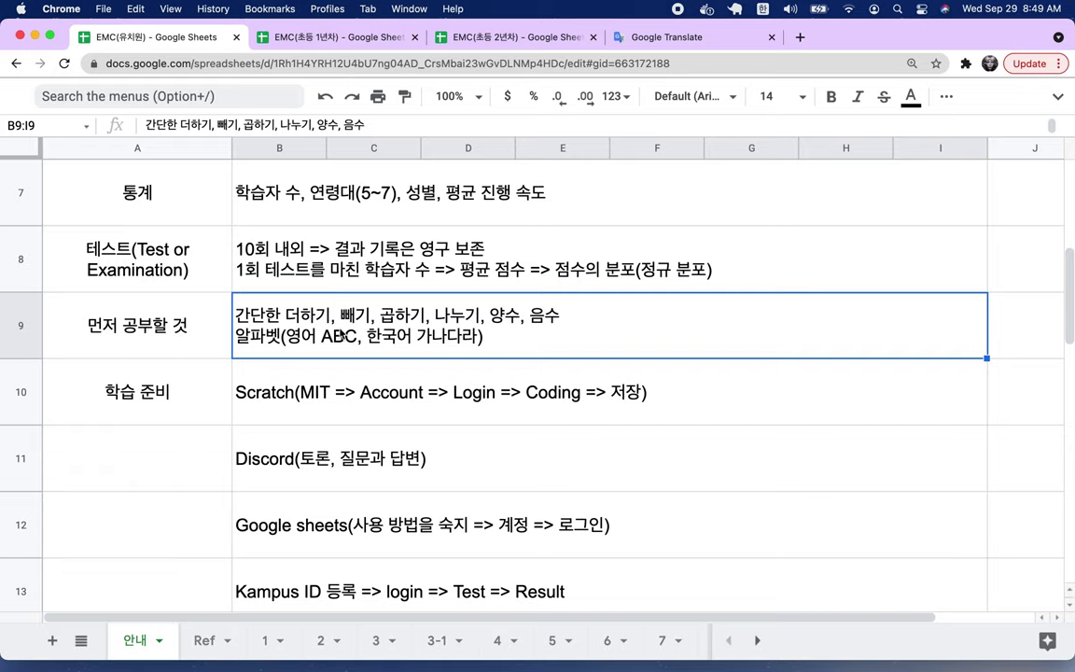
left_click(51, 37)
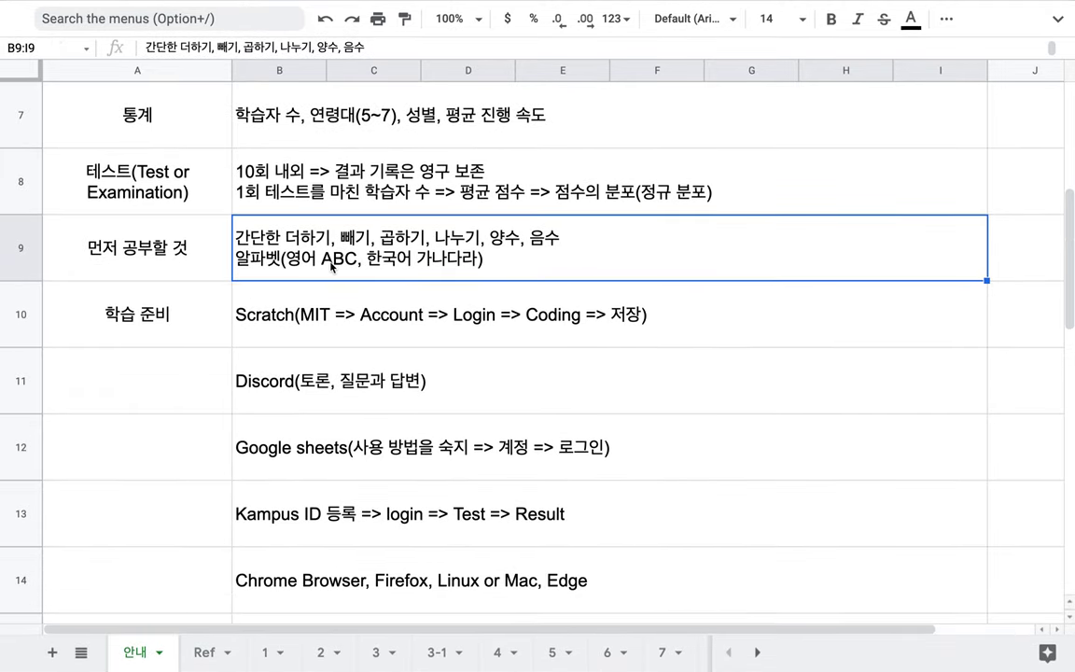
double_click(331, 265)
left_click_drag(287, 249, 488, 254)
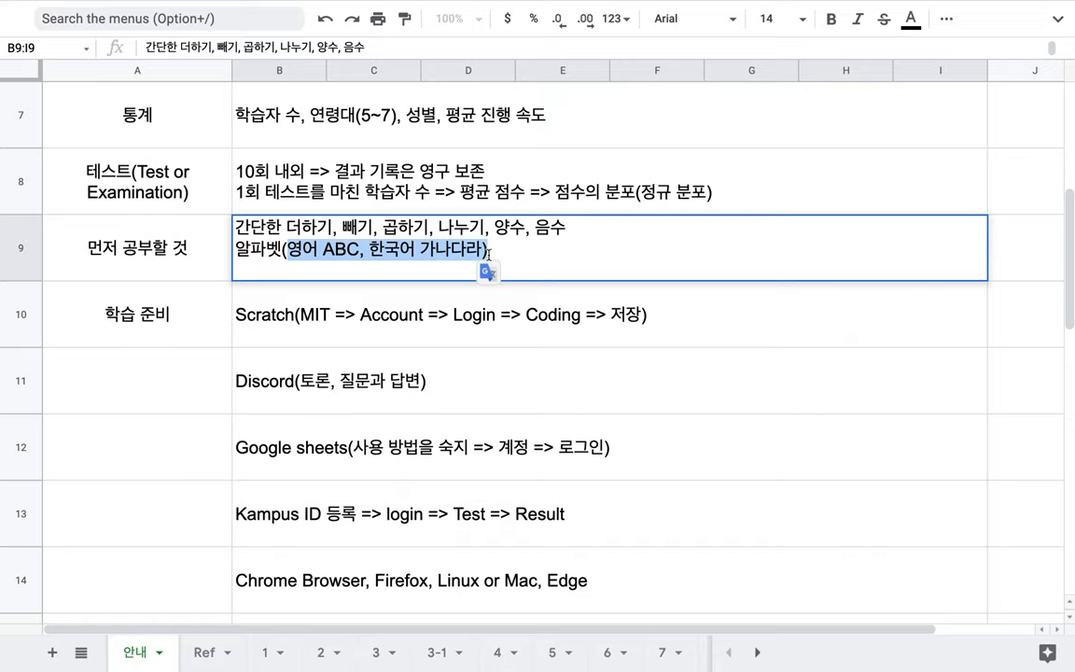
- In the Scratch cell of 학습 준비, highlight the sequence from MIT to 저장, including 저장 and MIT individually
left_click(383, 330)
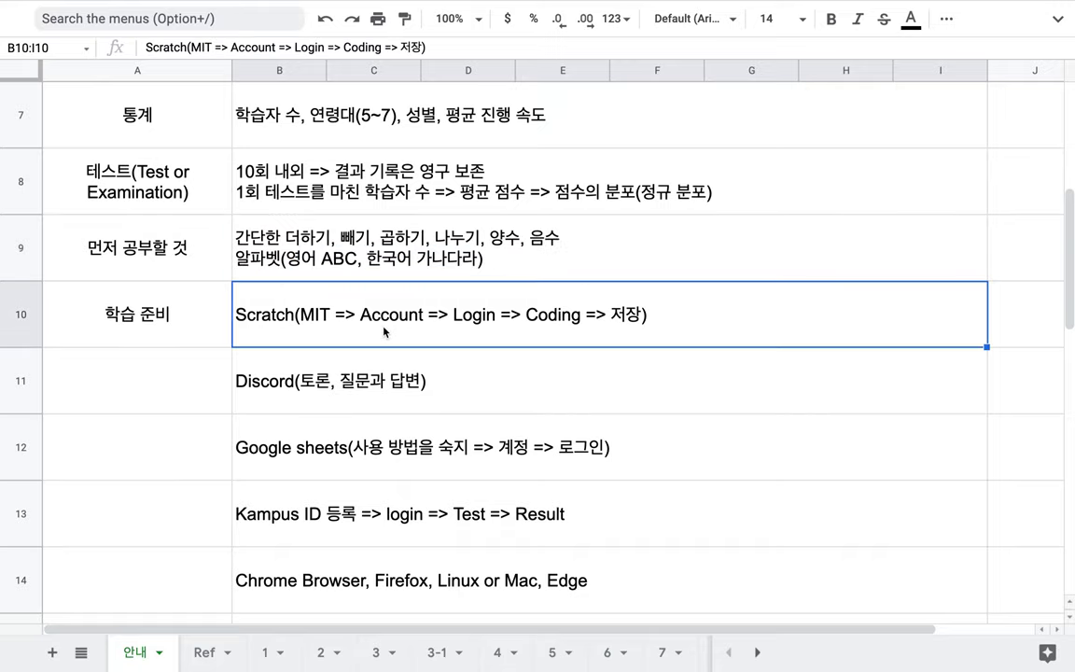
double_click(286, 315)
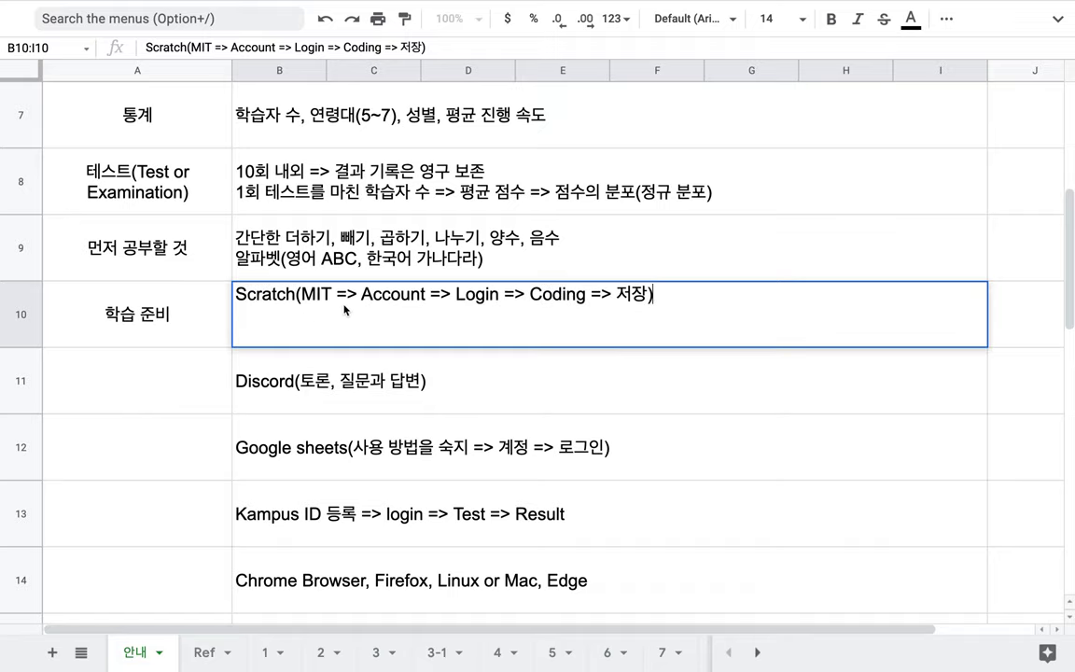
left_click_drag(301, 296, 627, 295)
left_click(644, 295)
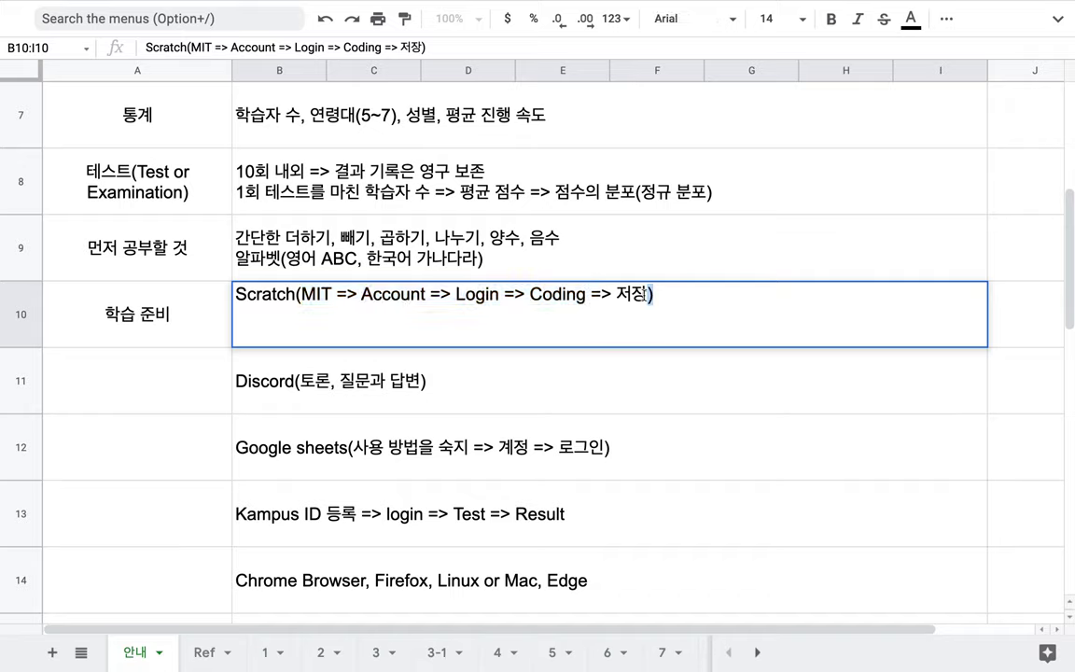
double_click(631, 295)
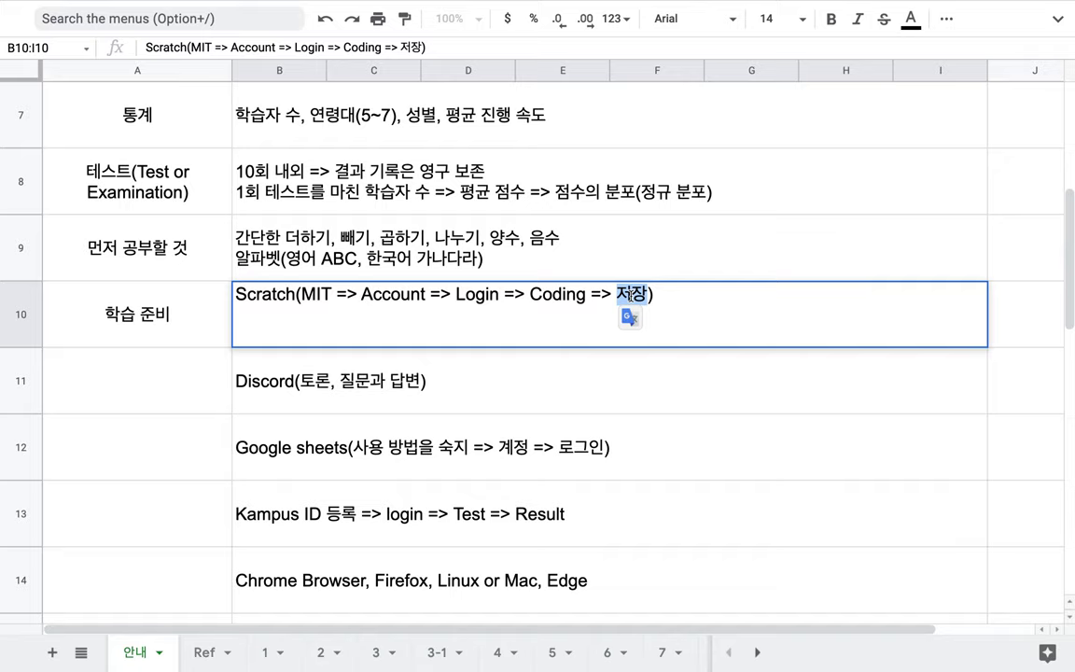
double_click(317, 295)
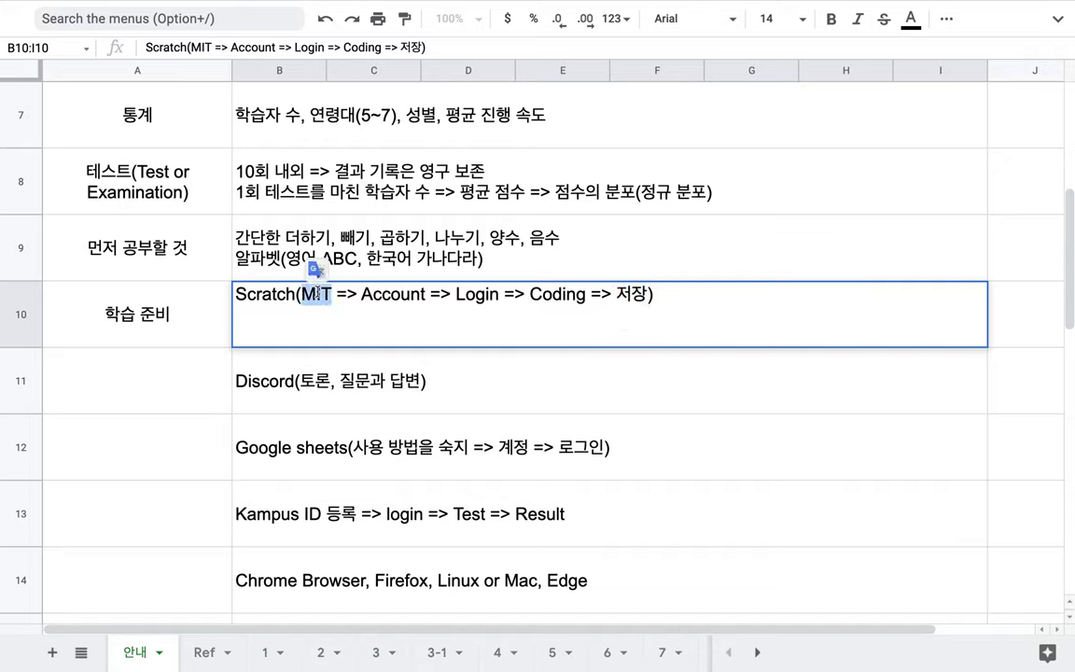
triple_click(445, 294)
left_click(593, 314)
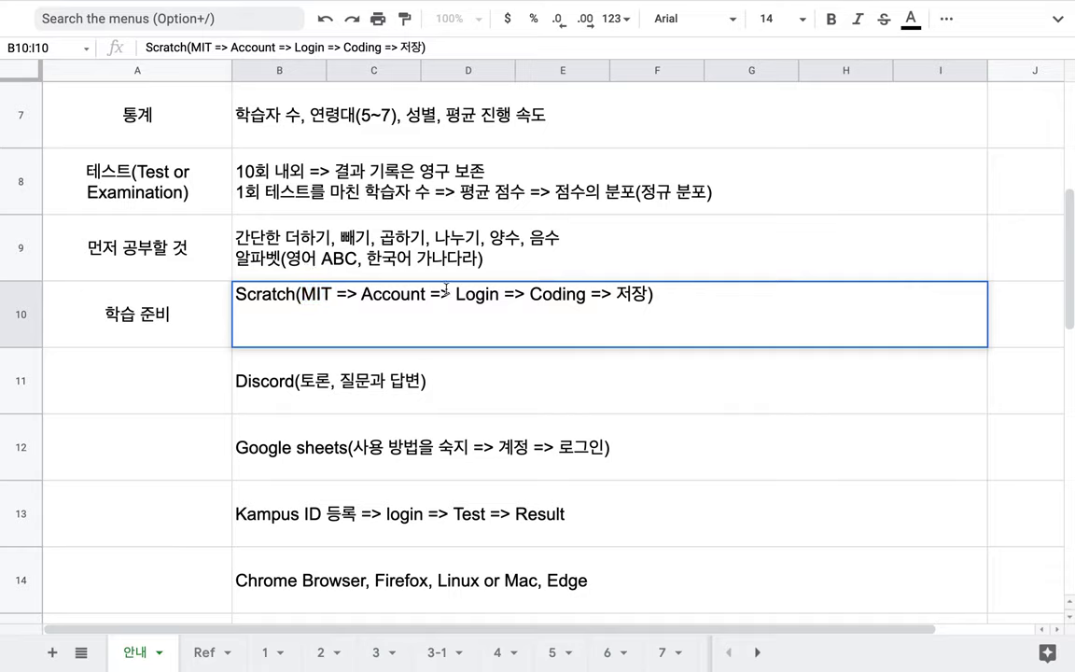
double_click(316, 294)
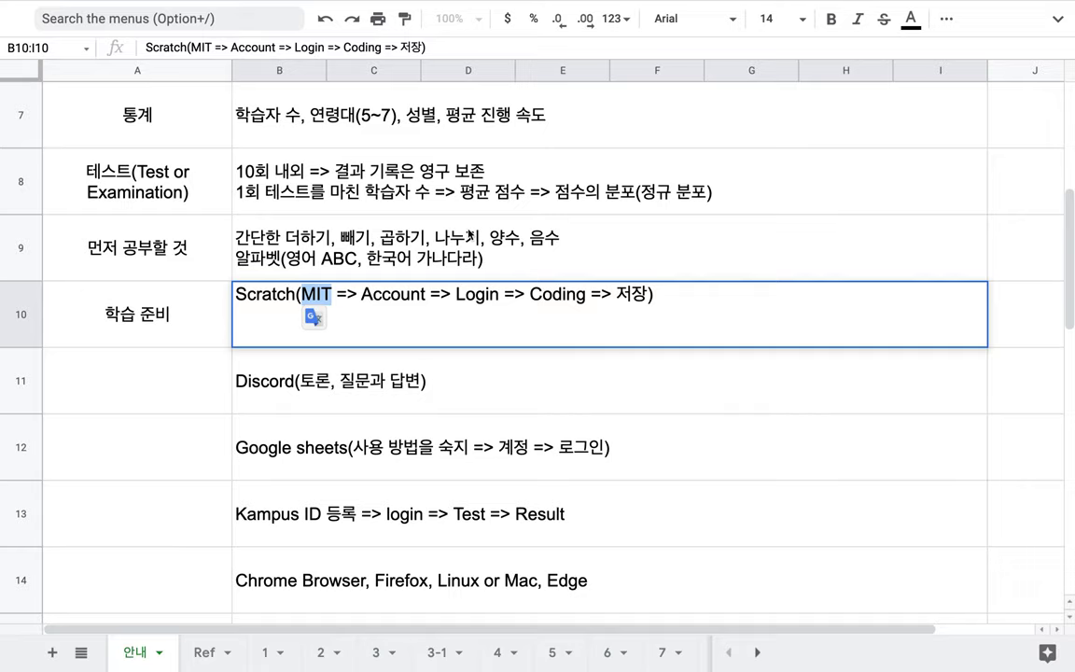
- Add a second line "MIT MediaLab => OLPC" to the Scratch cell and highlight MIT MediaLab in it
left_click(666, 300)
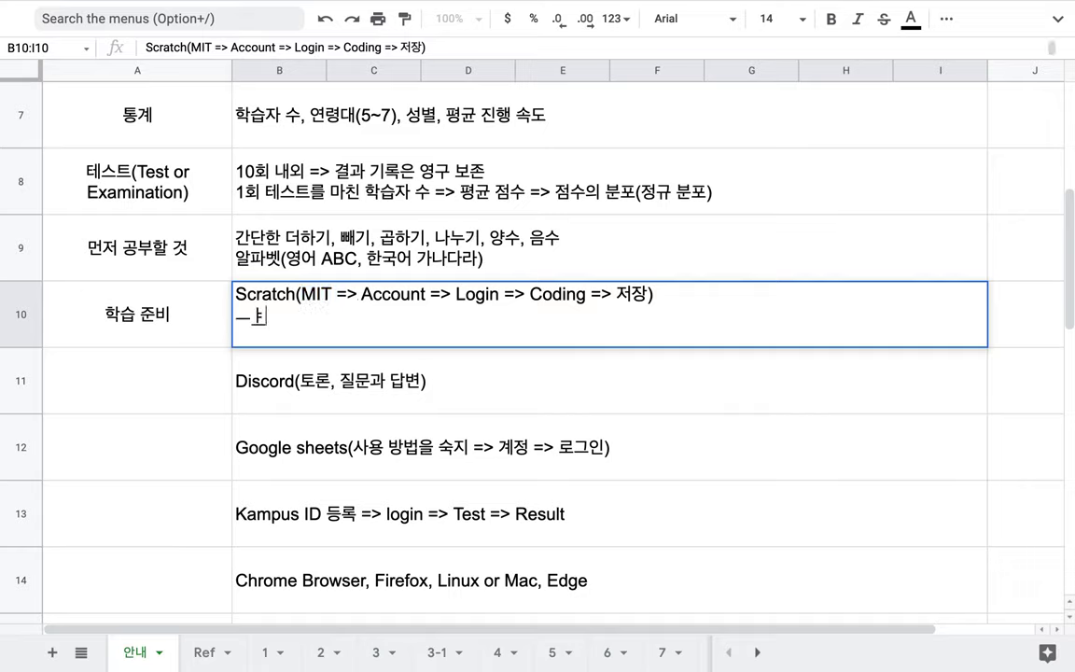
type("MIT Med")
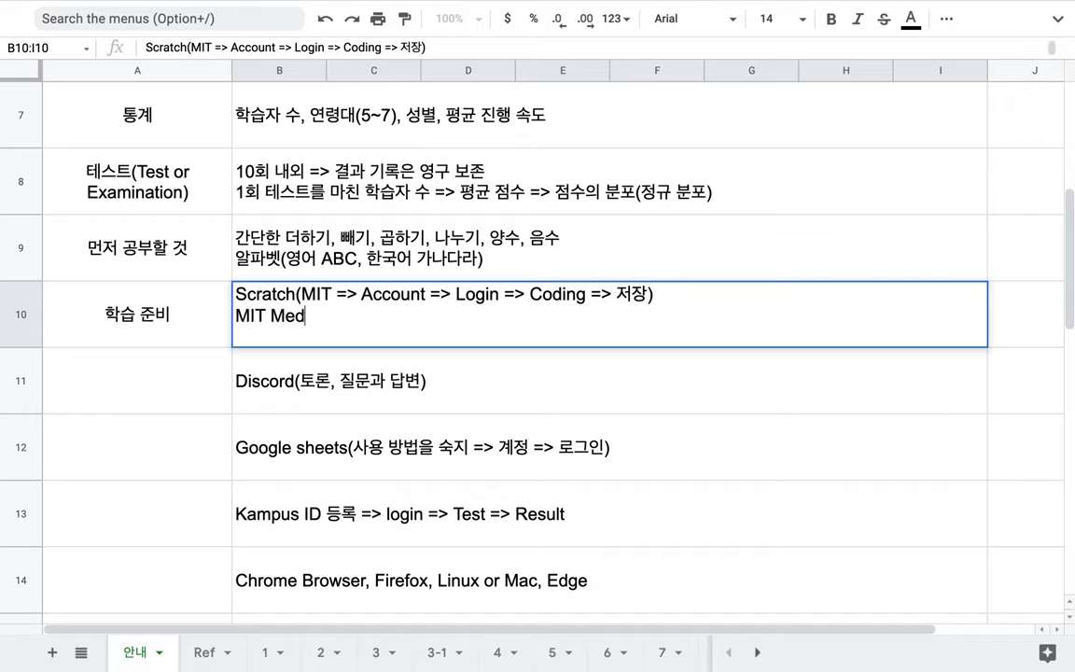
type("iaLab => ")
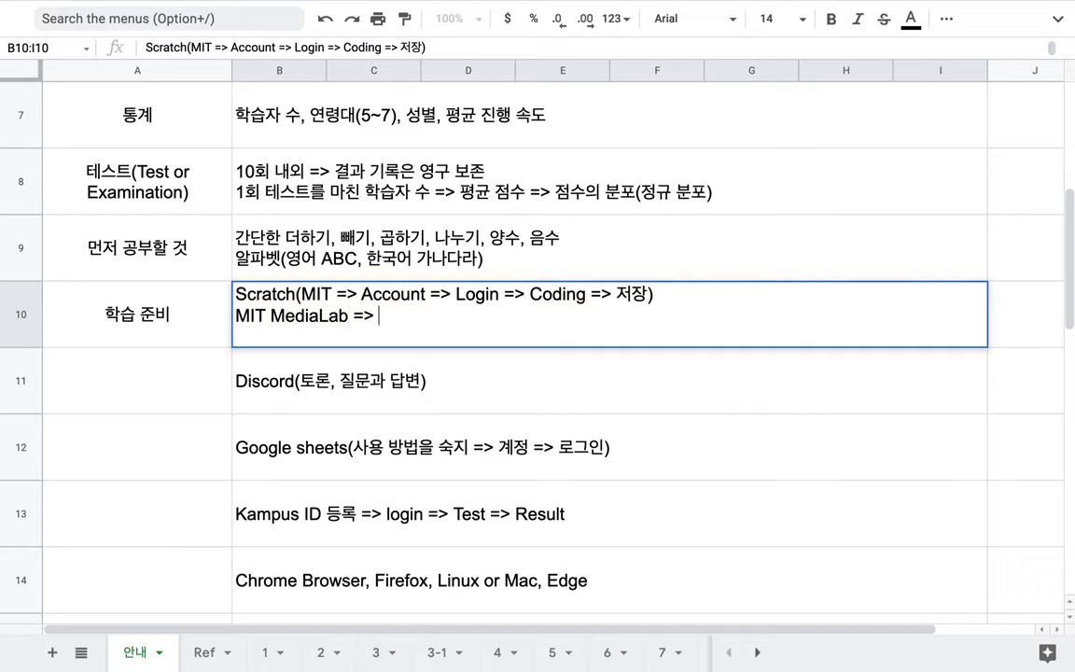
type("OLPC")
left_click_drag(352, 316, 256, 316)
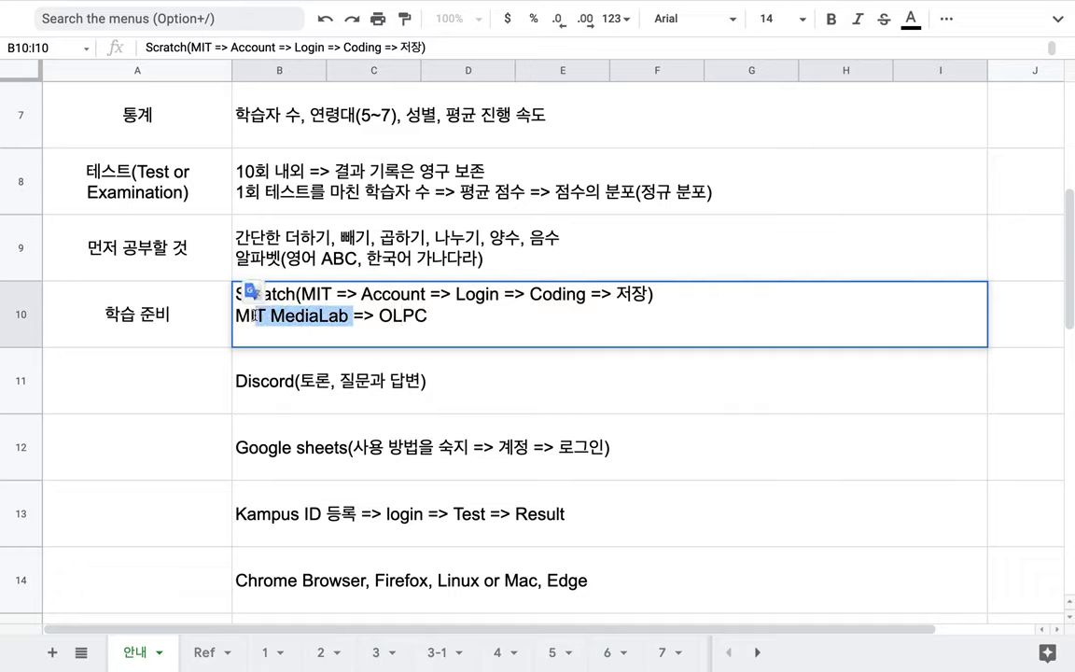
- Expand the abbreviation OLPC on the new line to "One Laptop Per Child"
left_click(391, 320)
type("one")
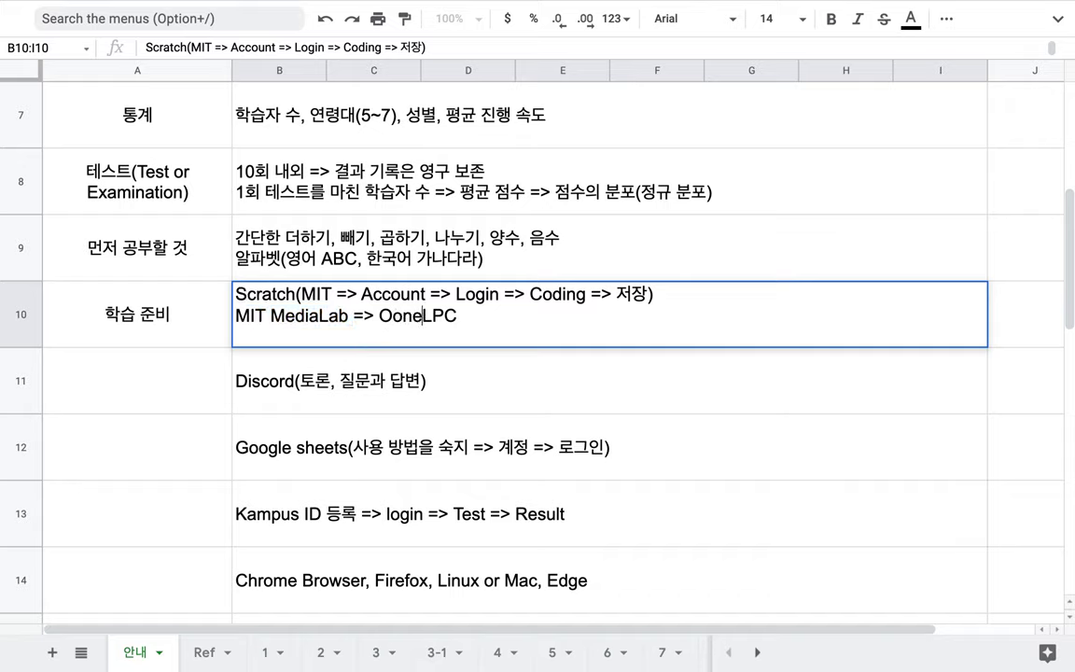
key("Right")
key("Right")
key("Left")
type("aptop")
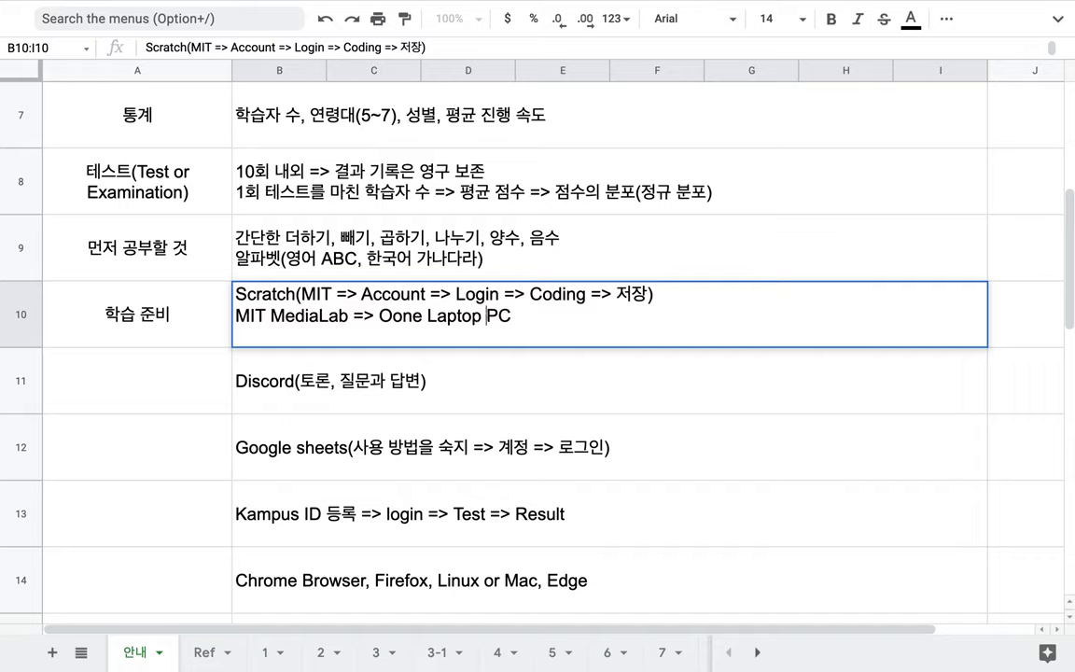
left_click(398, 317)
key("BackSpace")
left_click(490, 317)
type("er Child")
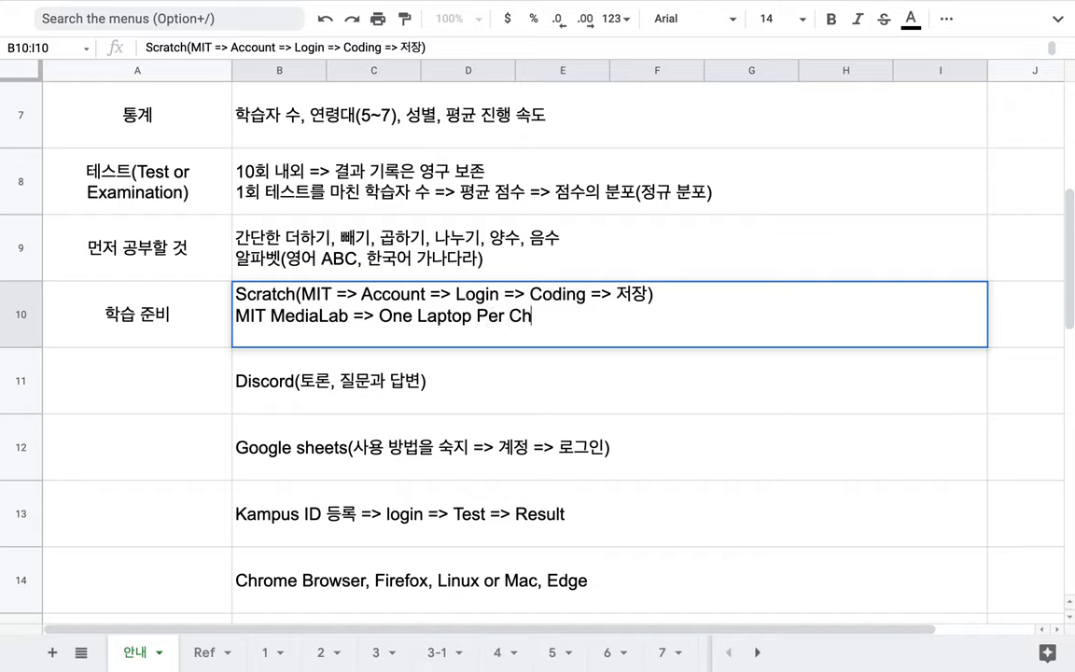
- Highlight parts of "One Laptop Per Child" in the Scratch cell and append "=> $100" to that line
left_click_drag(489, 316, 536, 316)
left_click_drag(386, 316, 464, 316)
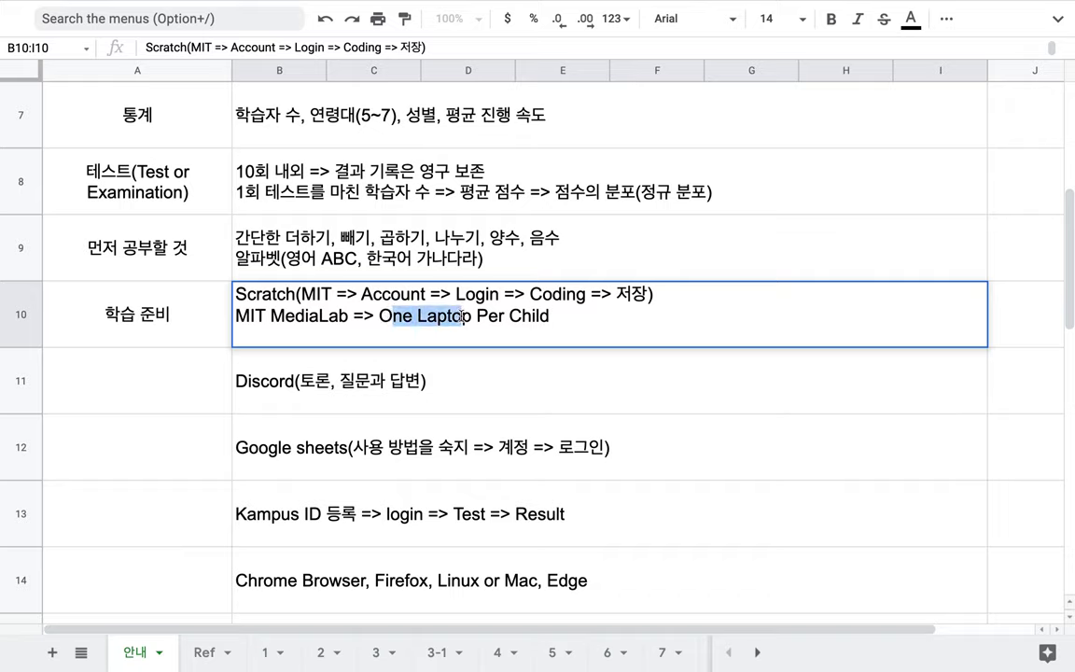
left_click(559, 316)
type("=")
type("> $")
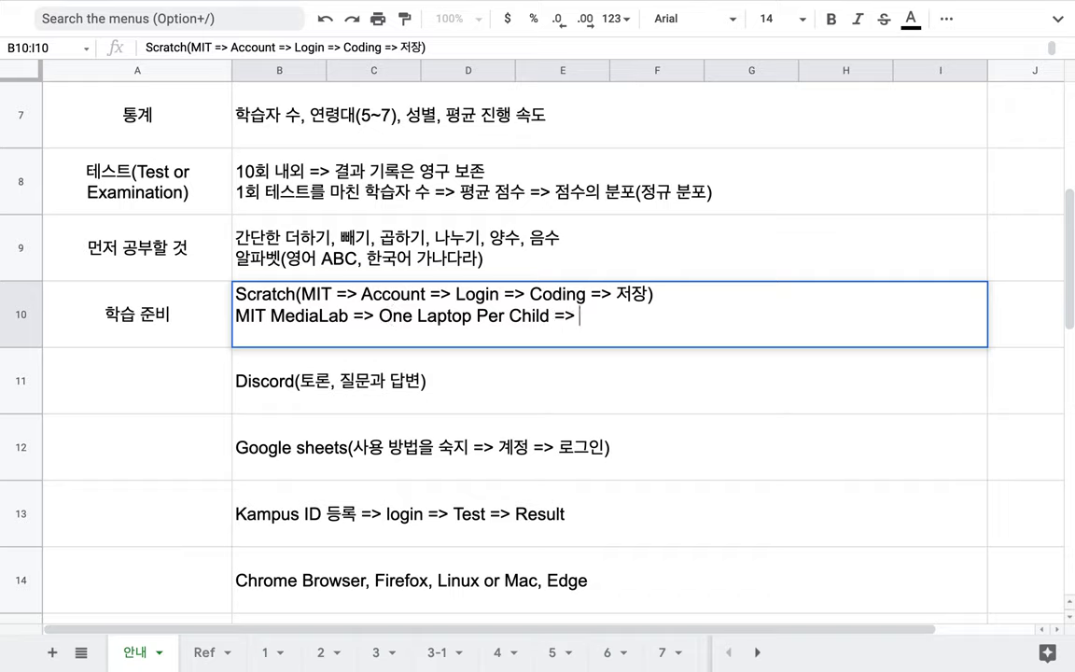
type("100")
- Insert the year "2006'" before "One Laptop Per Child" on the MIT MediaLab line
left_click(389, 315)
type("2006")
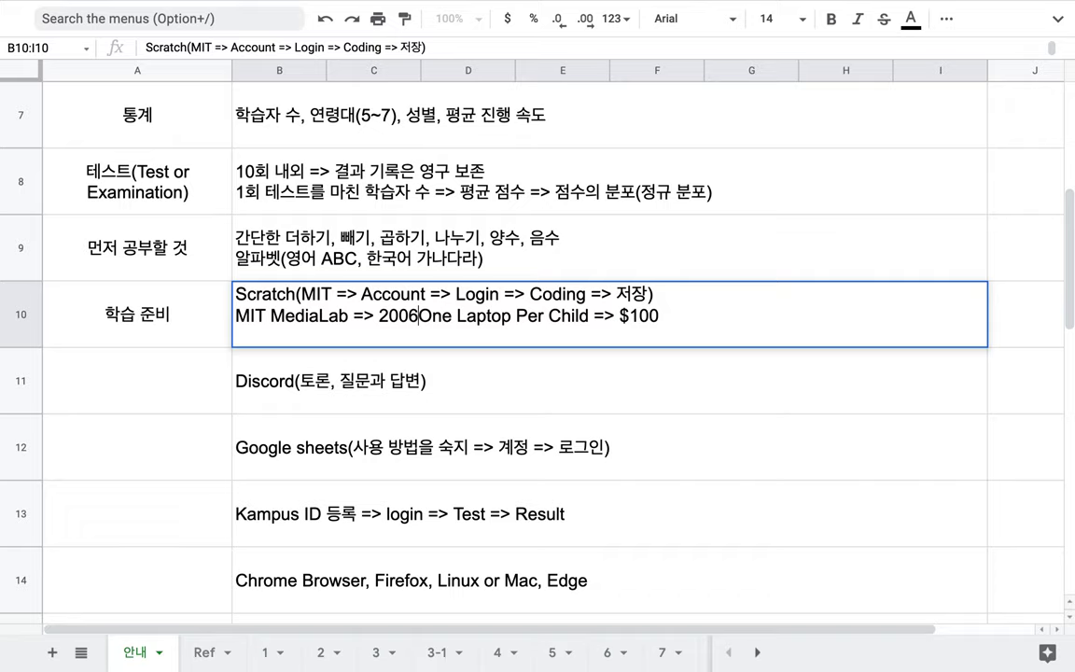
type("'")
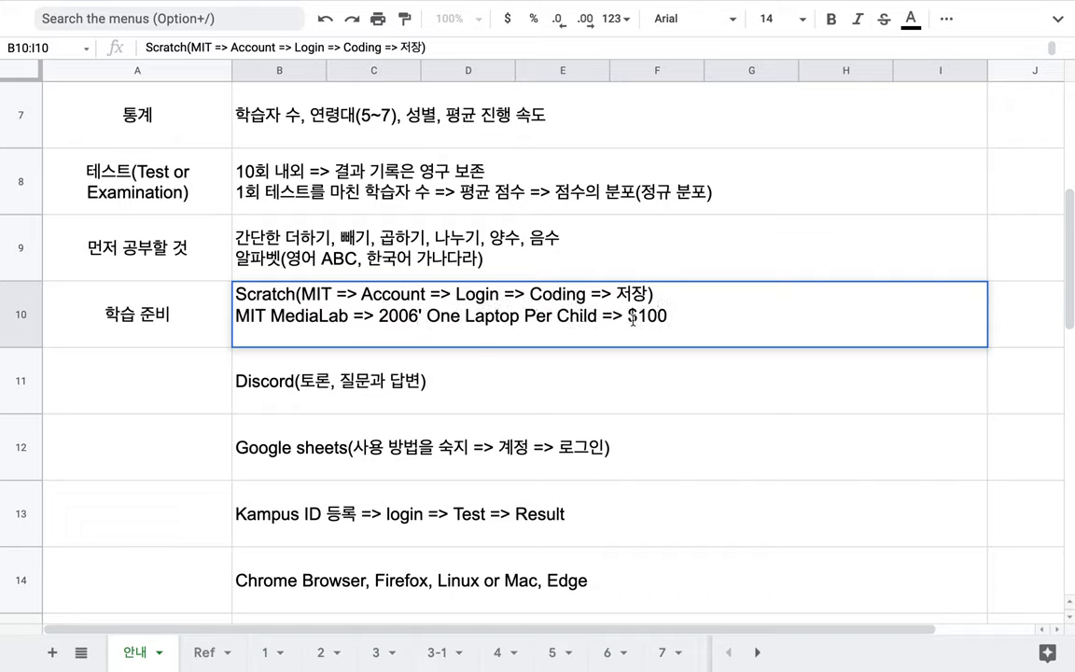
- In the Scratch cell, highlight $100, One Laptop Per Child, MIT MediaLab and the word Scratch one after another
left_click_drag(632, 316, 702, 315)
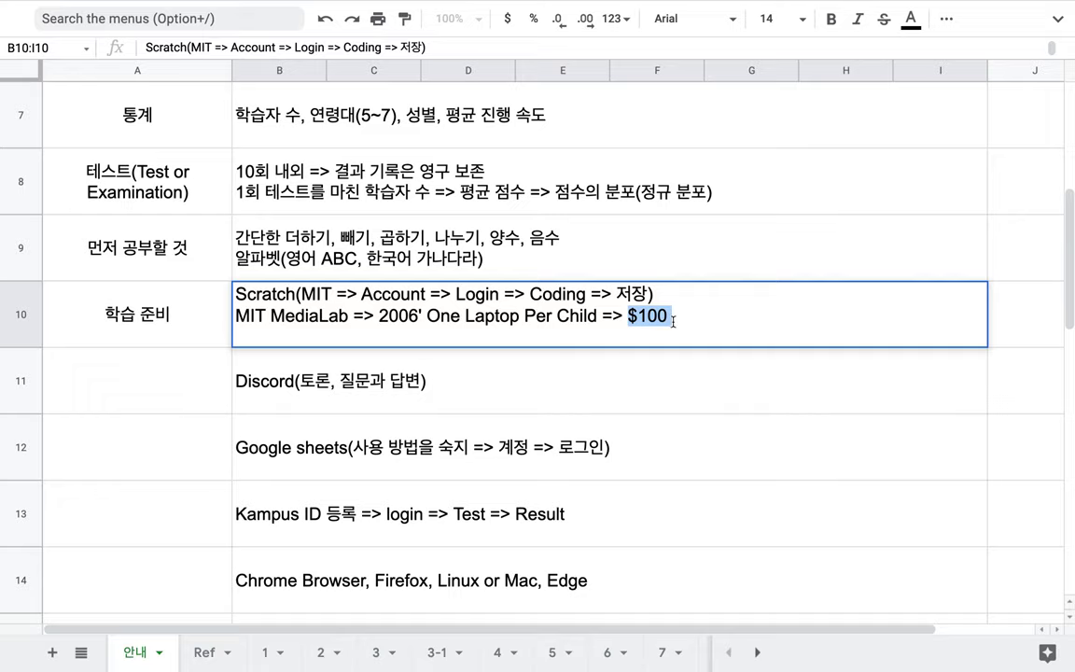
left_click_drag(439, 317, 597, 318)
left_click_drag(363, 318, 249, 318)
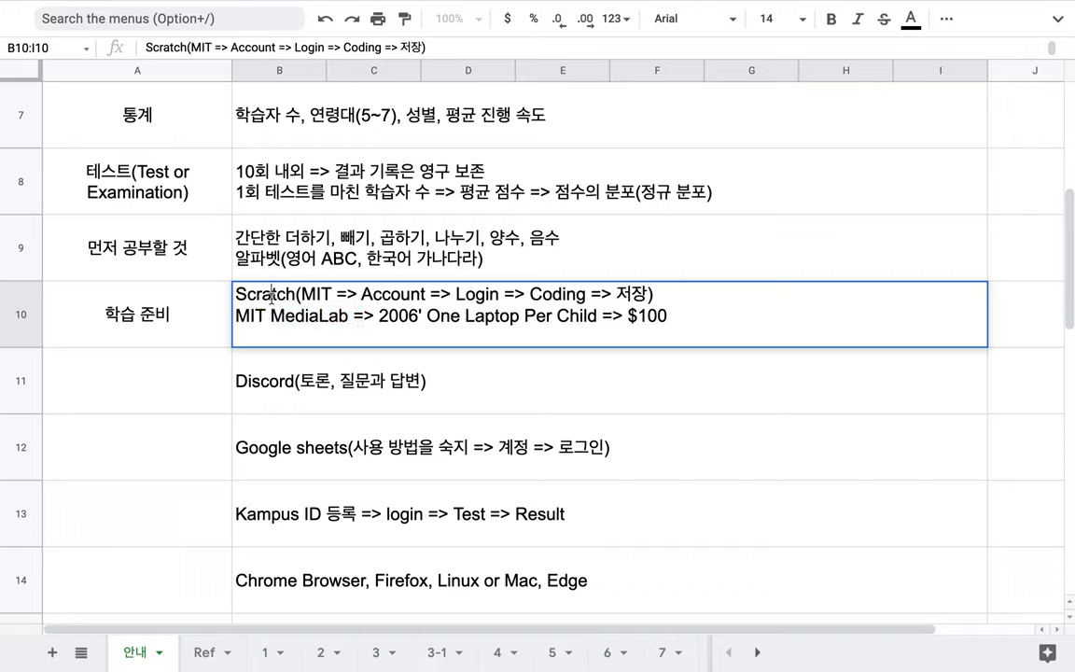
double_click(270, 295)
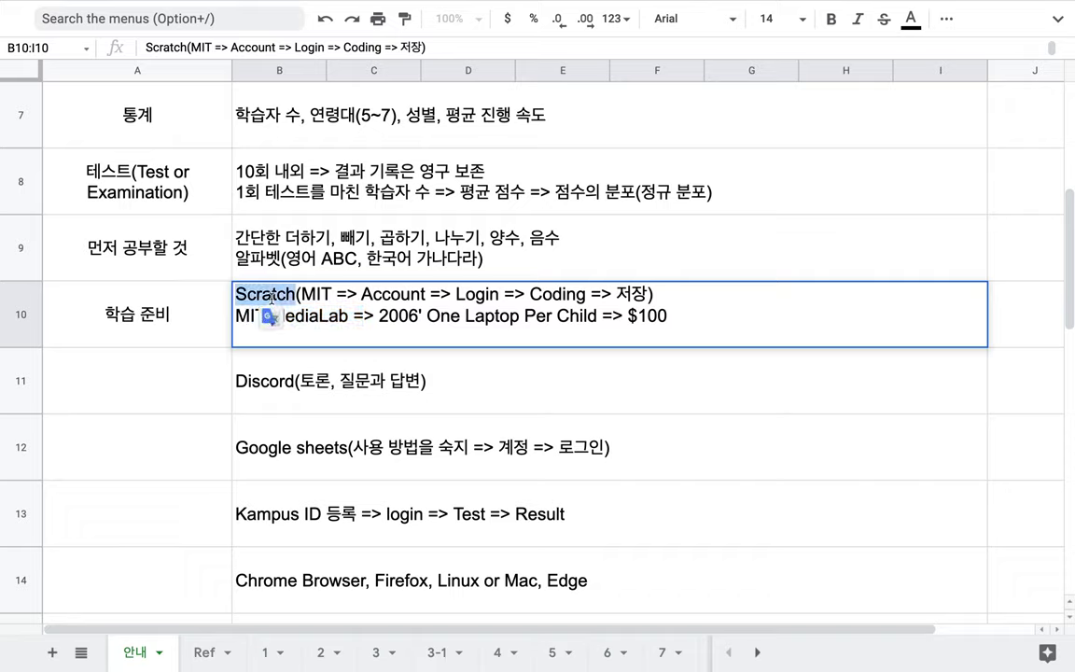
- Add a third line "Team Jupeter => 50명 전후 개발자들 모임" to the Scratch cell
left_click(692, 319)
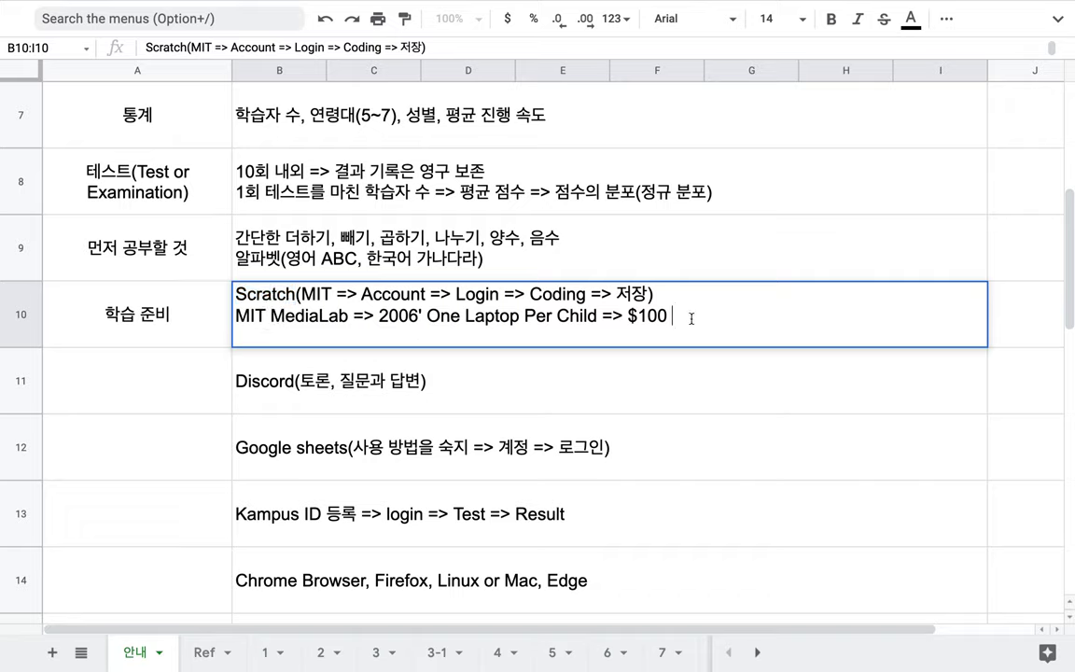
key("alt+Return")
type("T")
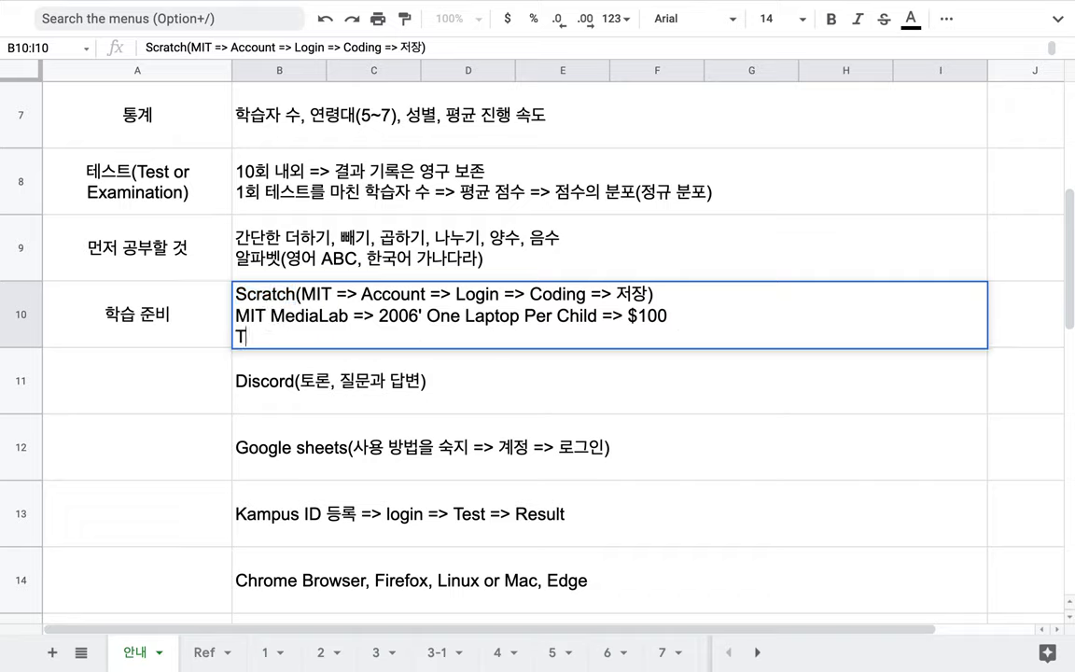
type("eam Jup")
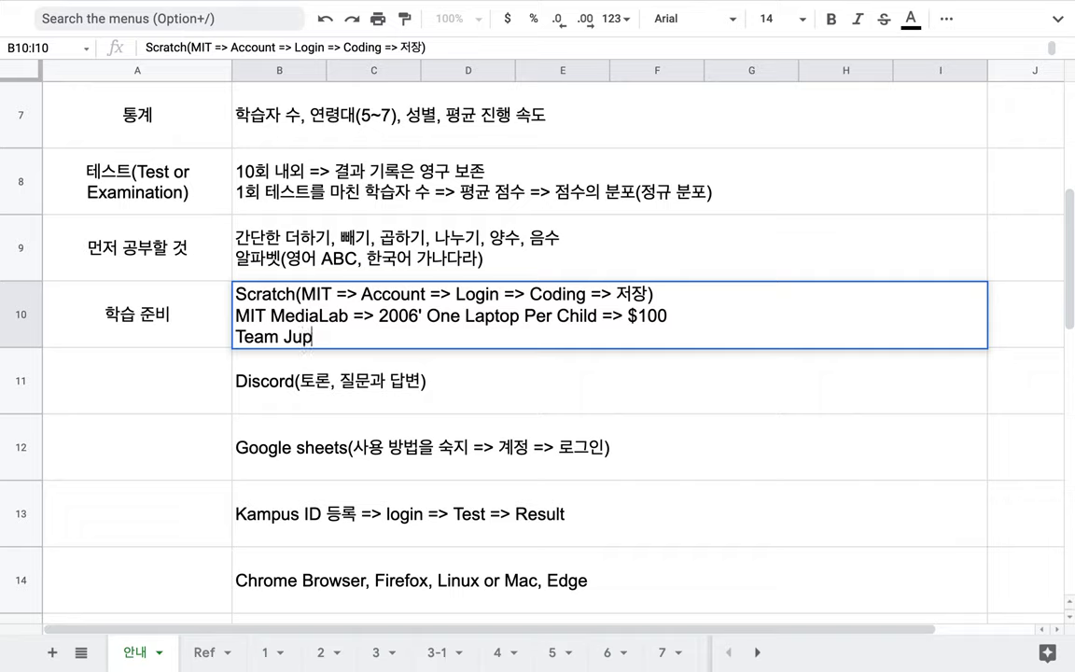
type("eter => 50 ")
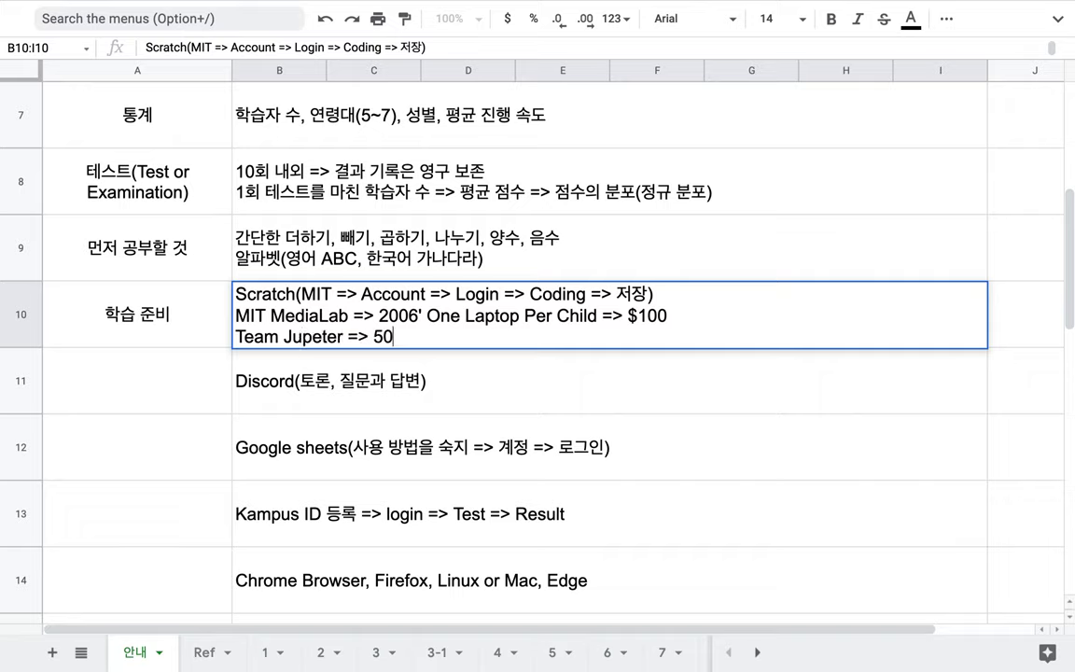
type("개")
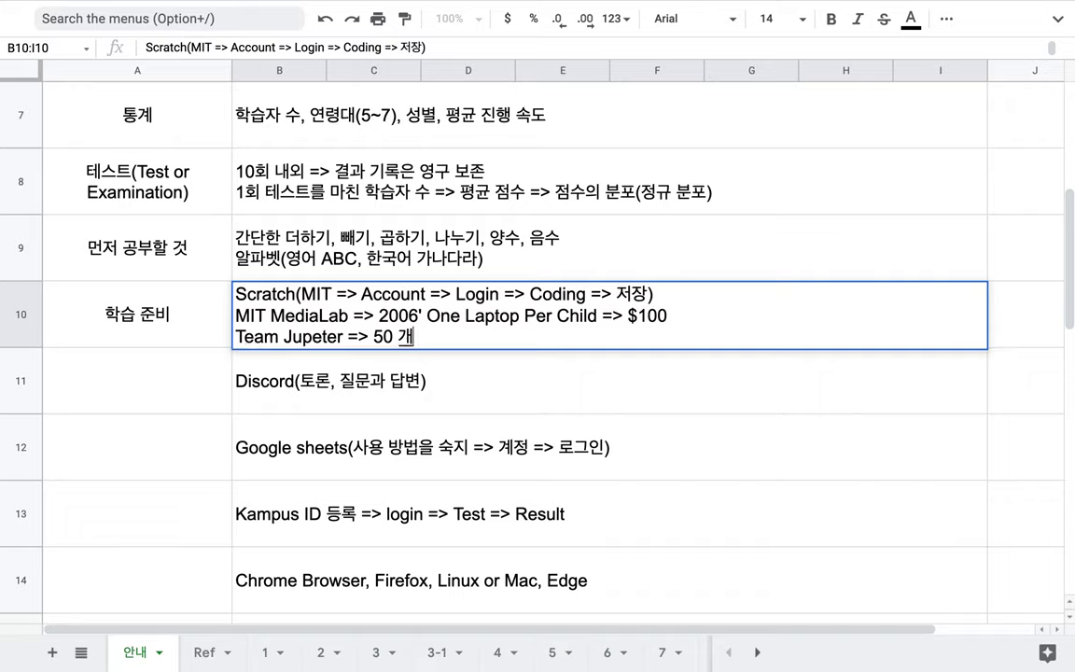
type("발자들 모임")
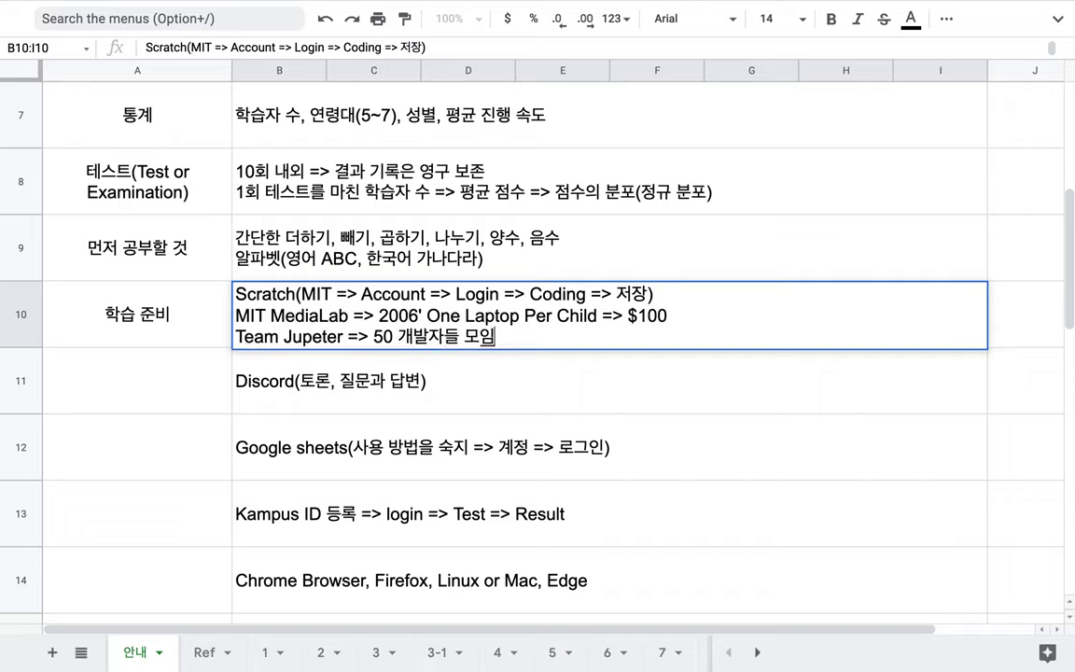
left_click(395, 336)
type("명 전후")
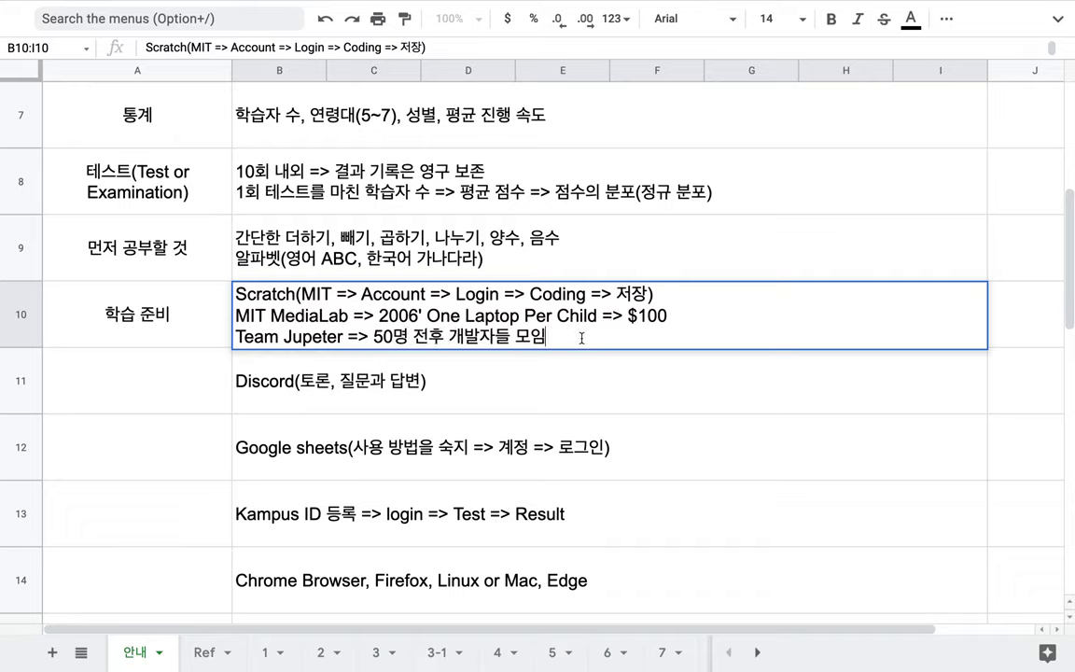
- Extend the Team Jupeter line with "=> OLPC 프로젝트에 참여한 한국인 개발자 그룹"
left_click(582, 338)
type("=>")
left_click_drag(416, 315, 556, 316)
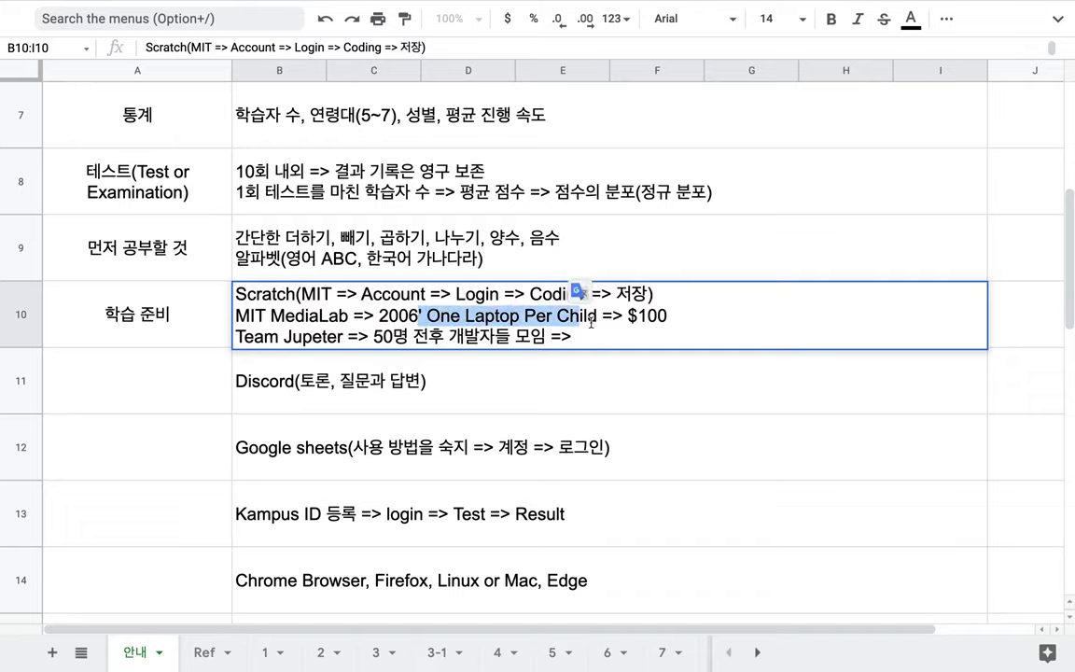
left_click(596, 338)
type("OL")
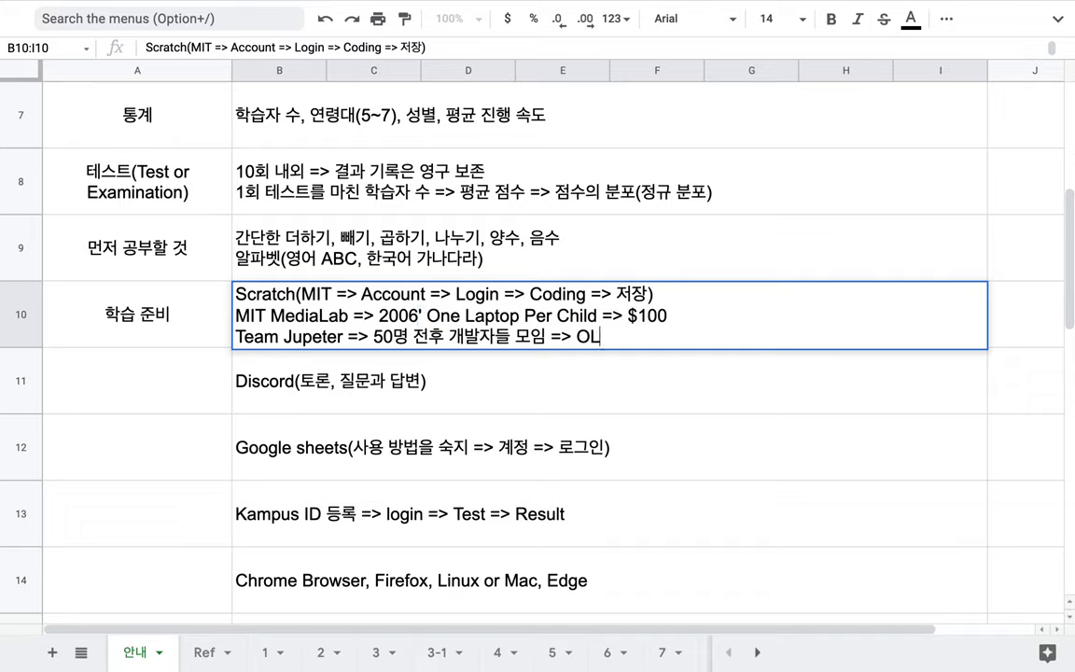
type("PC 프로젝트에 참혀")
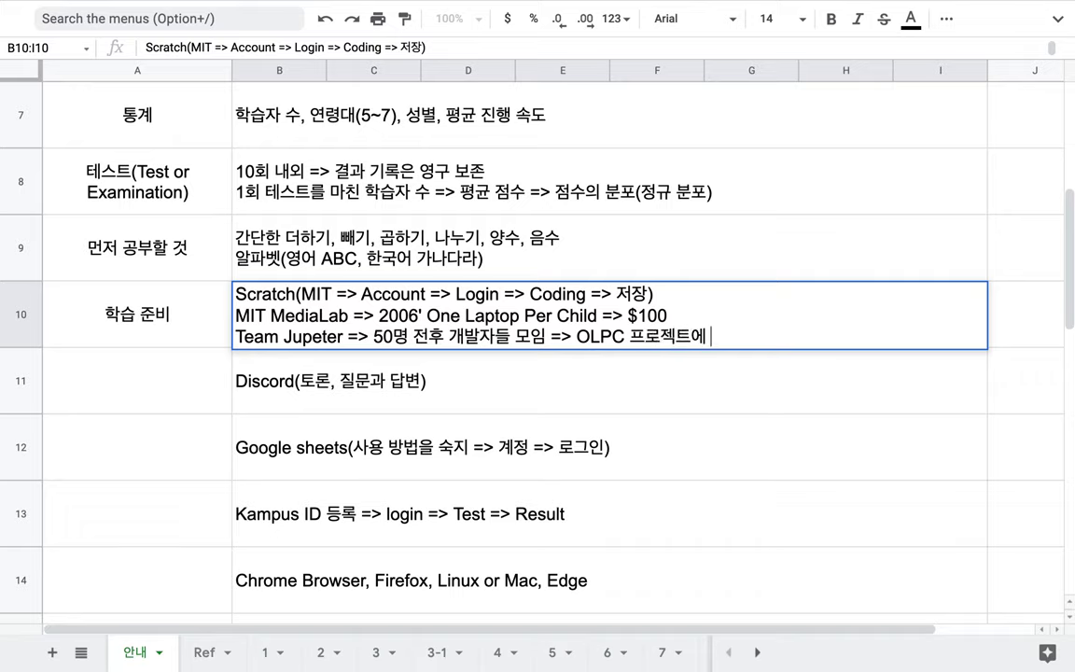
key("BackSpace")
type("여한 ㅎ")
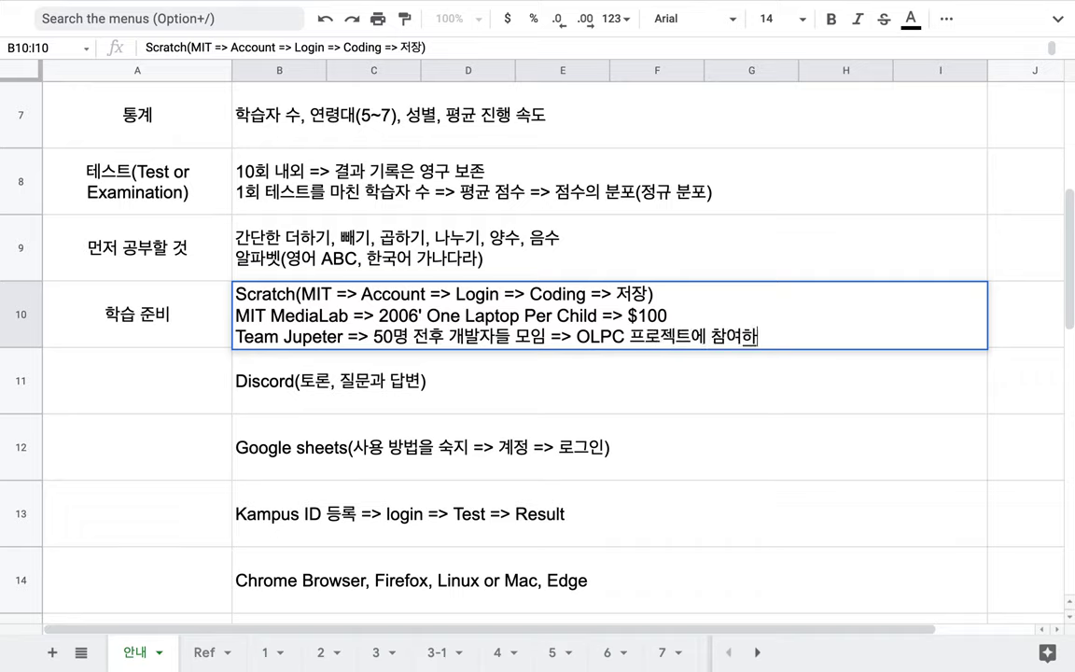
type("인 개발자 그루")
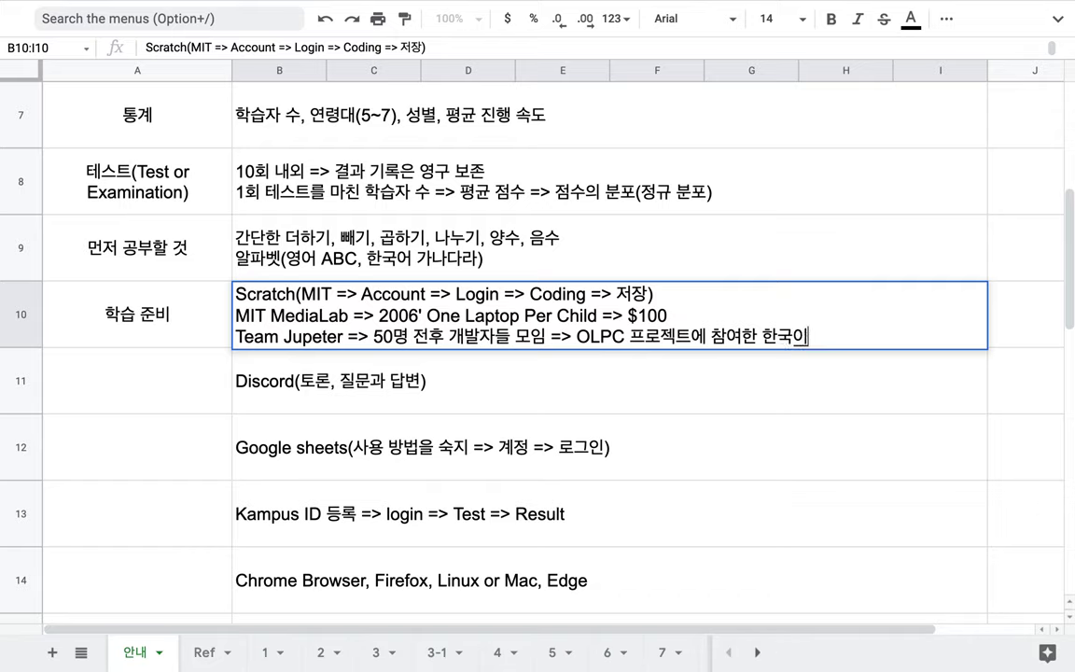
type("ㅂ")
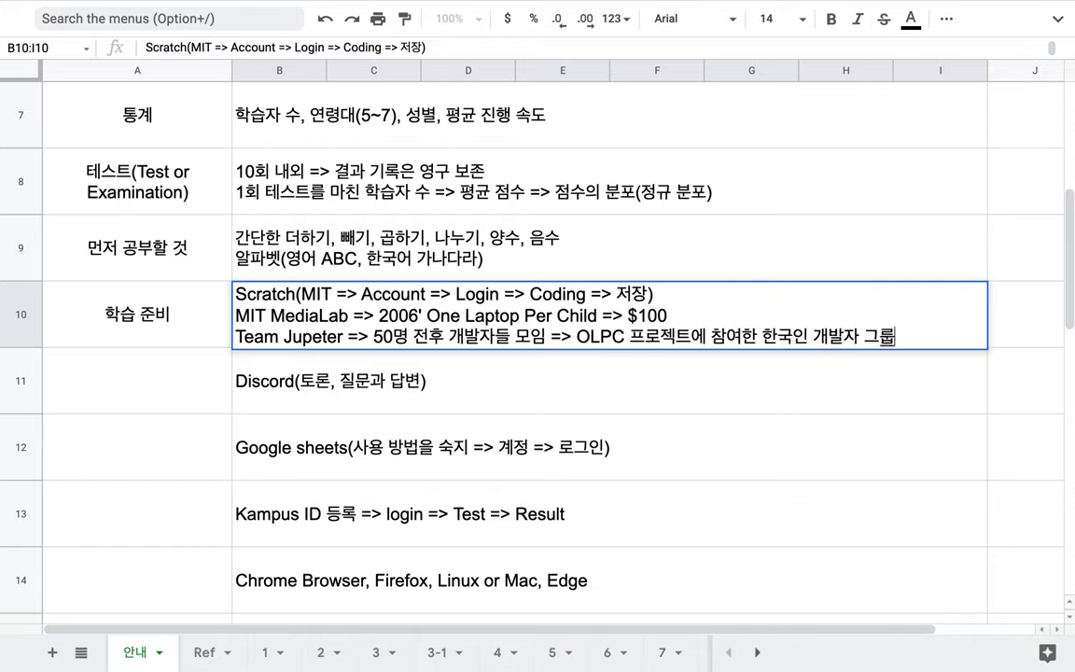
- Highlight the OLPC participation phrase, the 50명 전후 part and the team name on the Team Jupeter line
left_click_drag(590, 338, 848, 340)
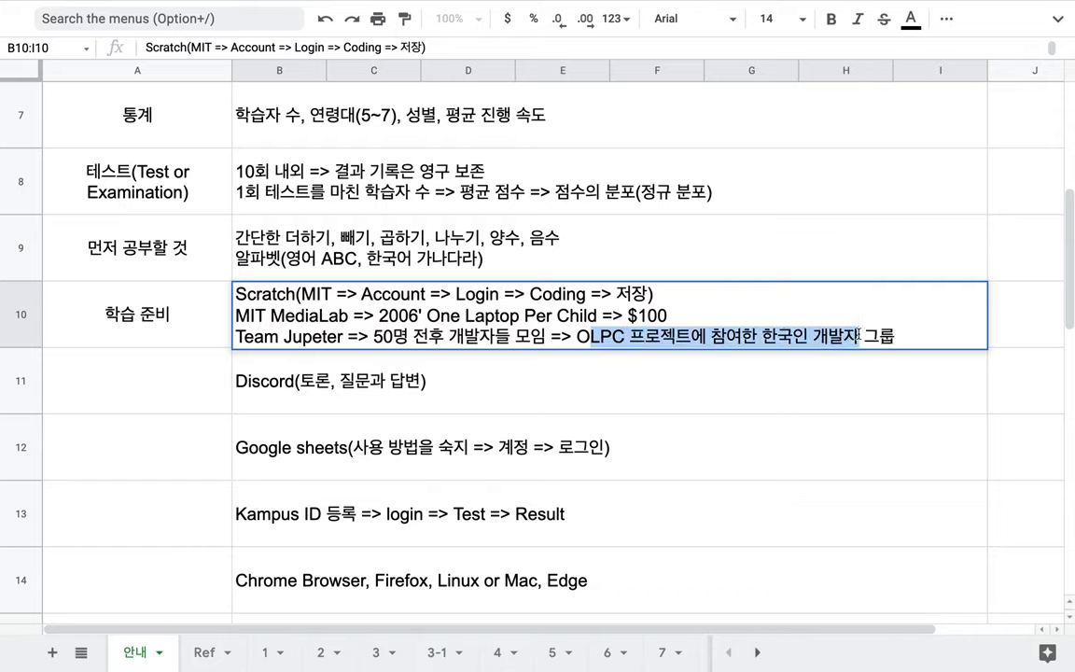
left_click(371, 342)
left_click_drag(370, 341, 457, 339)
left_click(359, 336)
left_click_drag(359, 336, 236, 338)
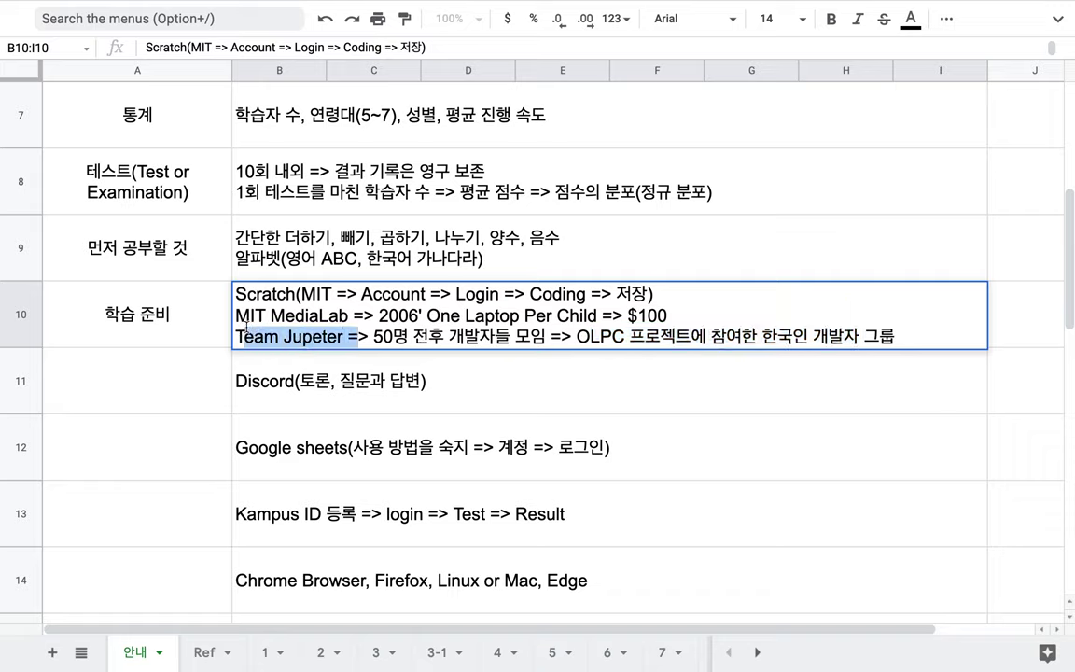
- Make row 10 about twice as tall and leave the Scratch cell
left_click_drag(7, 346, 8, 414)
left_click(555, 241)
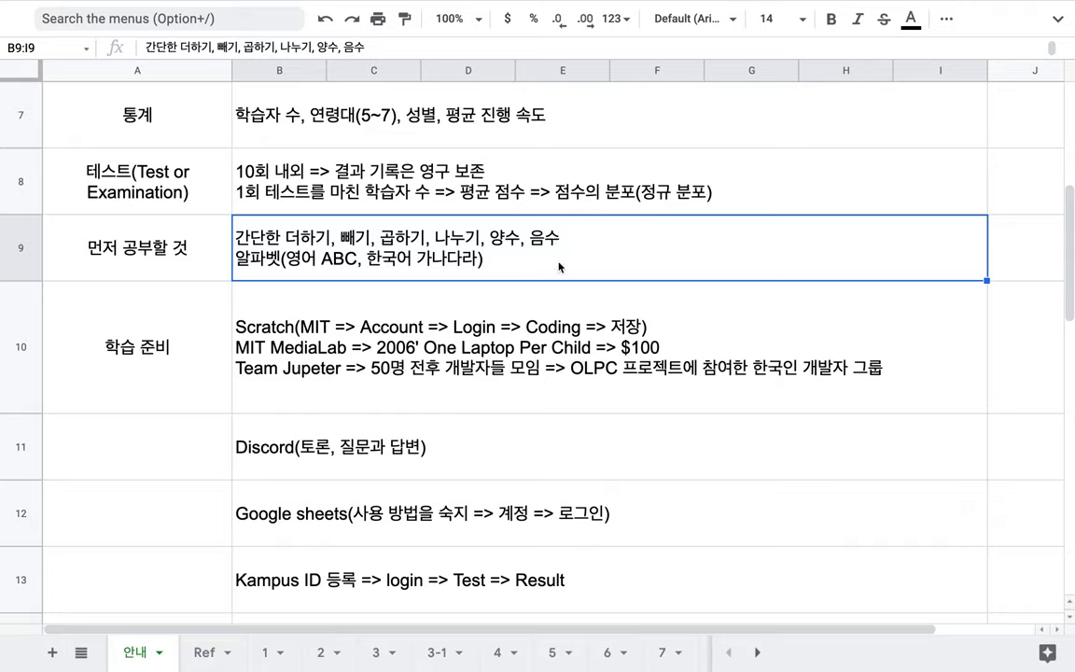
- Open the Discord cell in row 11, highlight "토론, 질문과 답변" in it, and leave the cell
left_click(439, 426)
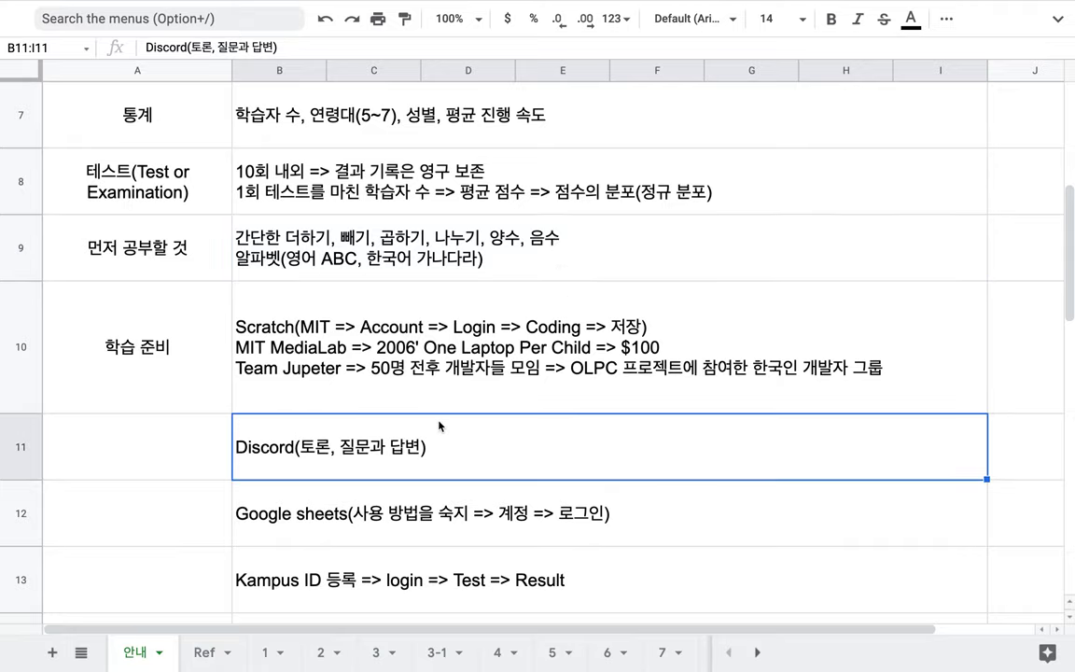
double_click(439, 425)
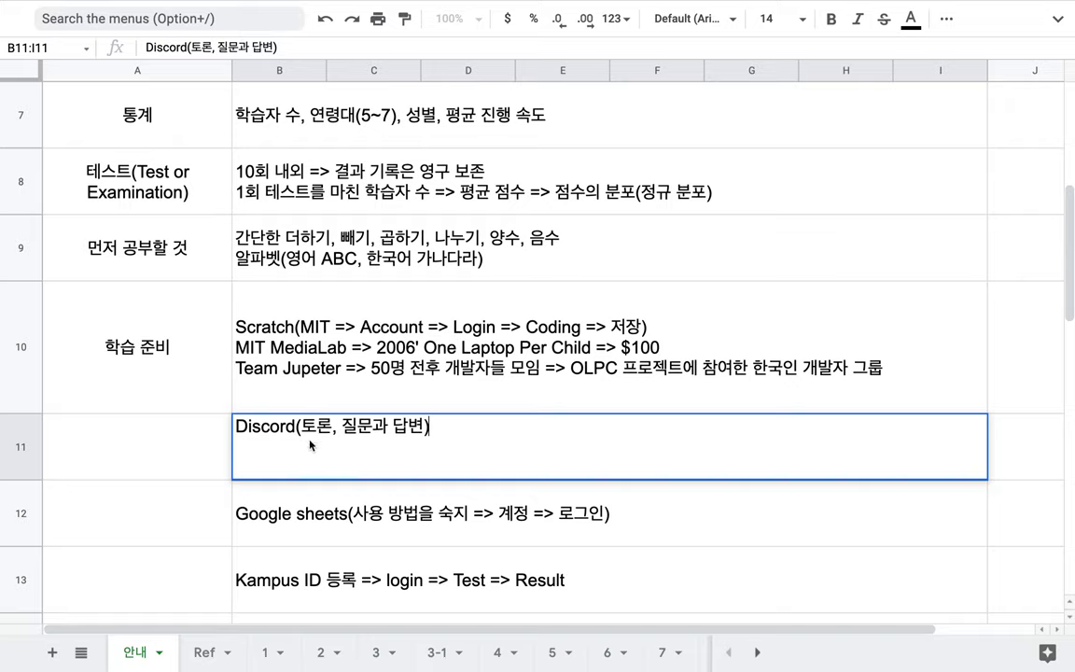
left_click_drag(293, 426, 411, 426)
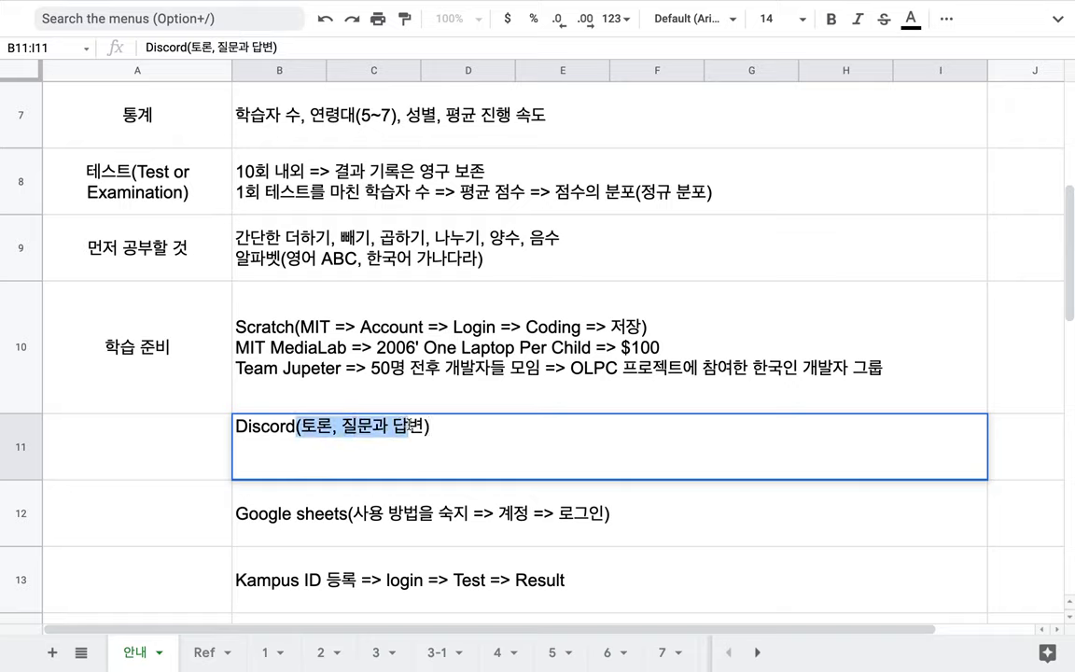
left_click(443, 430)
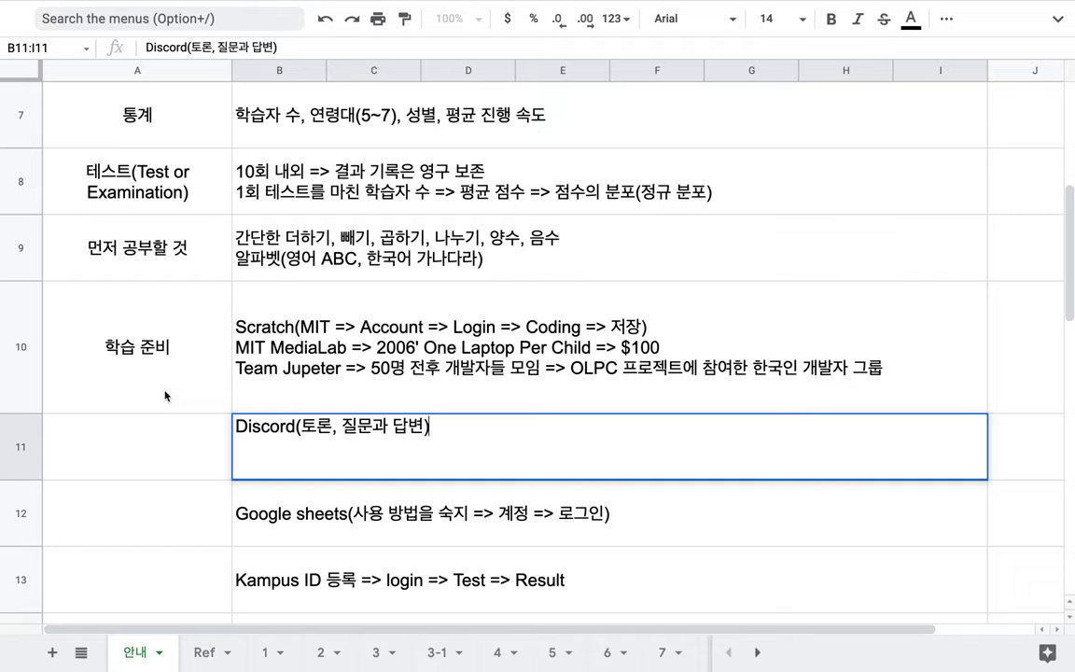
left_click(182, 495)
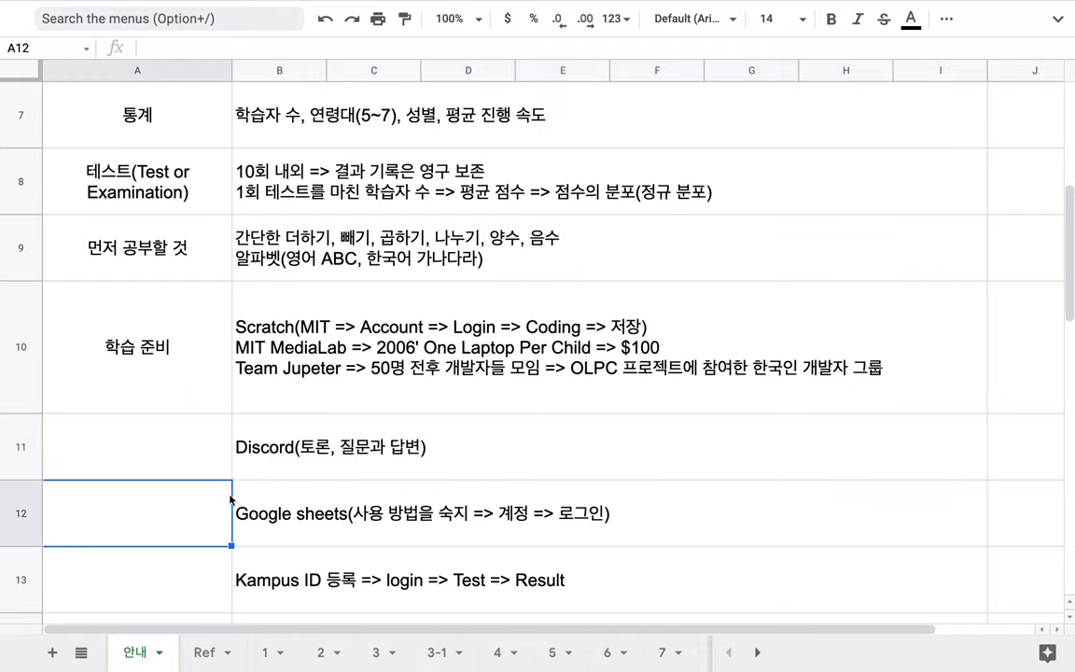
- Select the Google sheets cell in row 12 and look through the workbook's numbered lesson and test sheets as far as T10
left_click(313, 511)
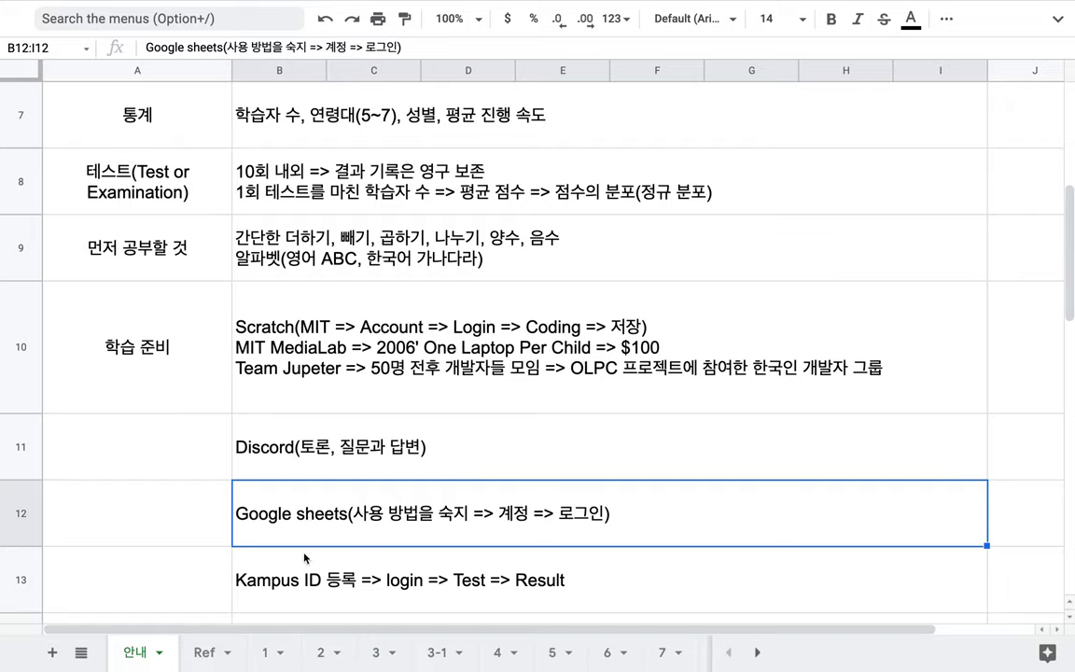
scroll(434, 657, "right", 15)
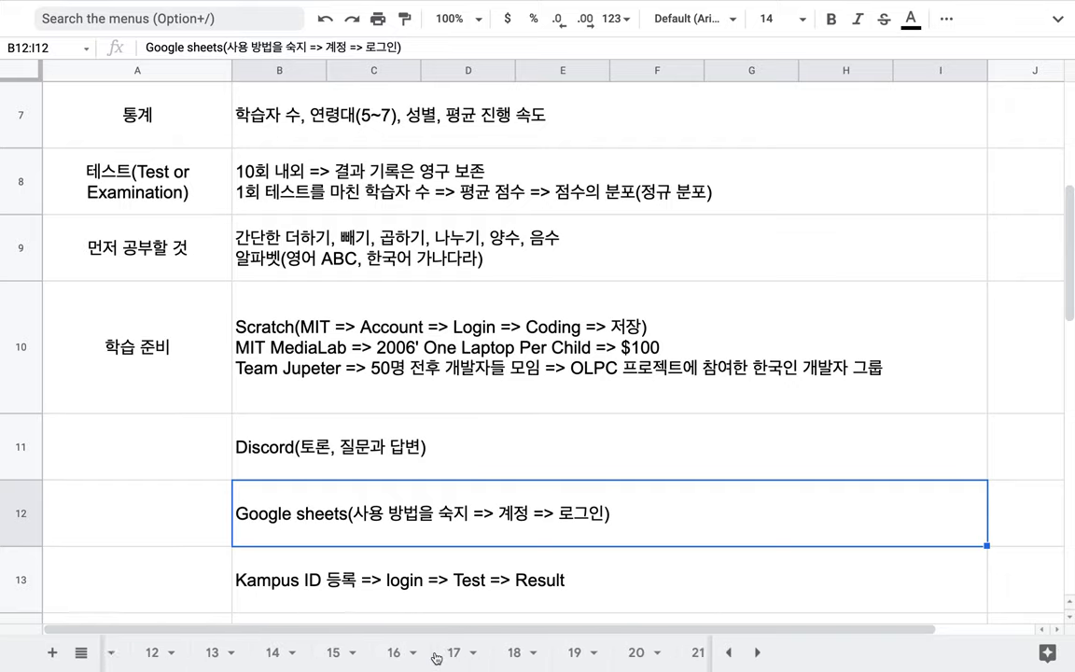
scroll(435, 657, "right", 15)
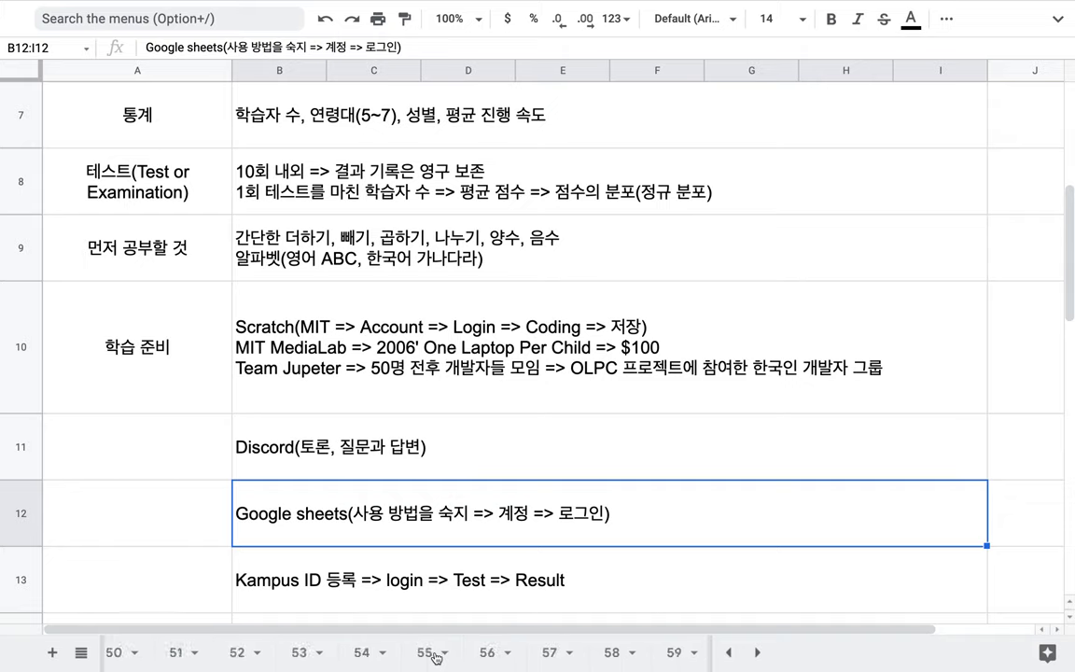
scroll(434, 657, "right", 8)
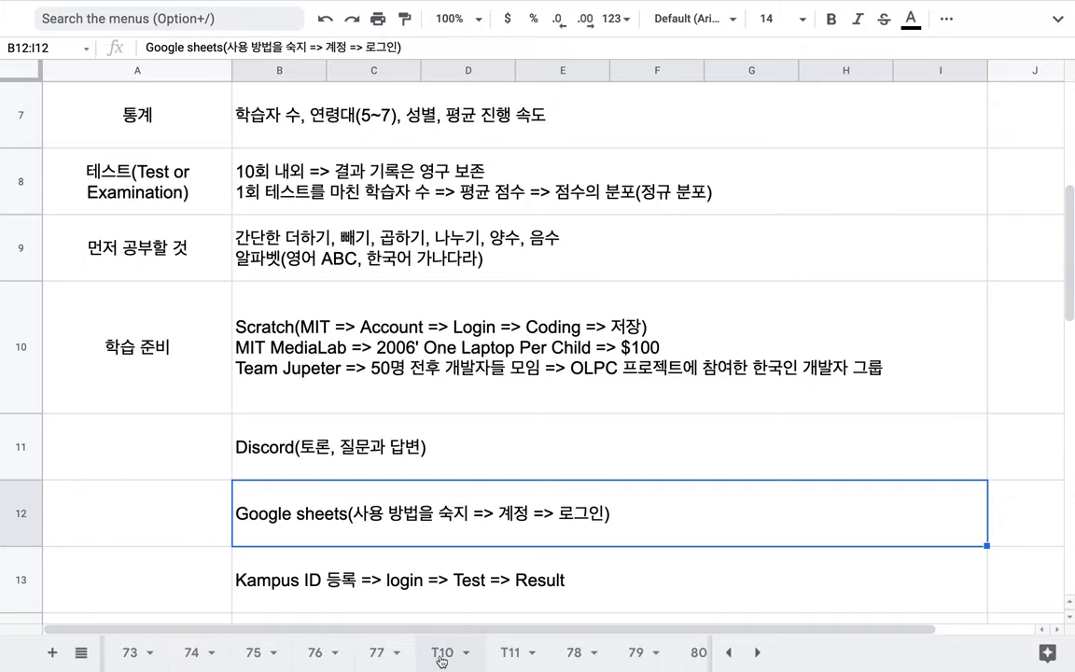
scroll(396, 657, "left", 5)
scroll(396, 657, "left", 20)
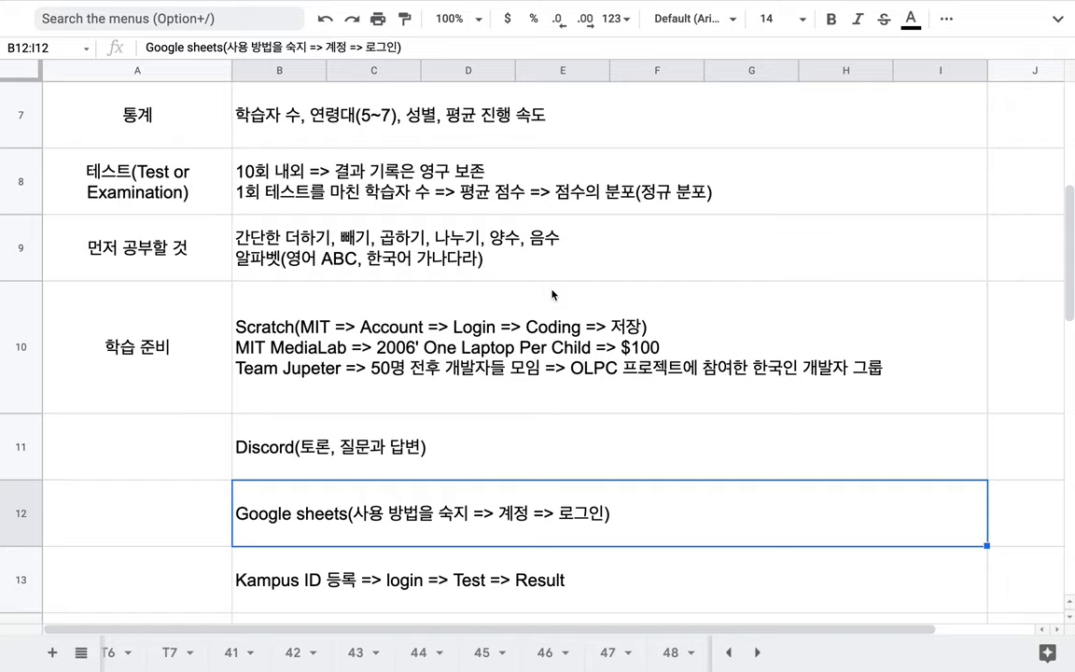
- Add a second line "Google Docs(Presentation, Drawing, Sheets, Docs)" to the Google sheets cell in row 12
double_click(314, 499)
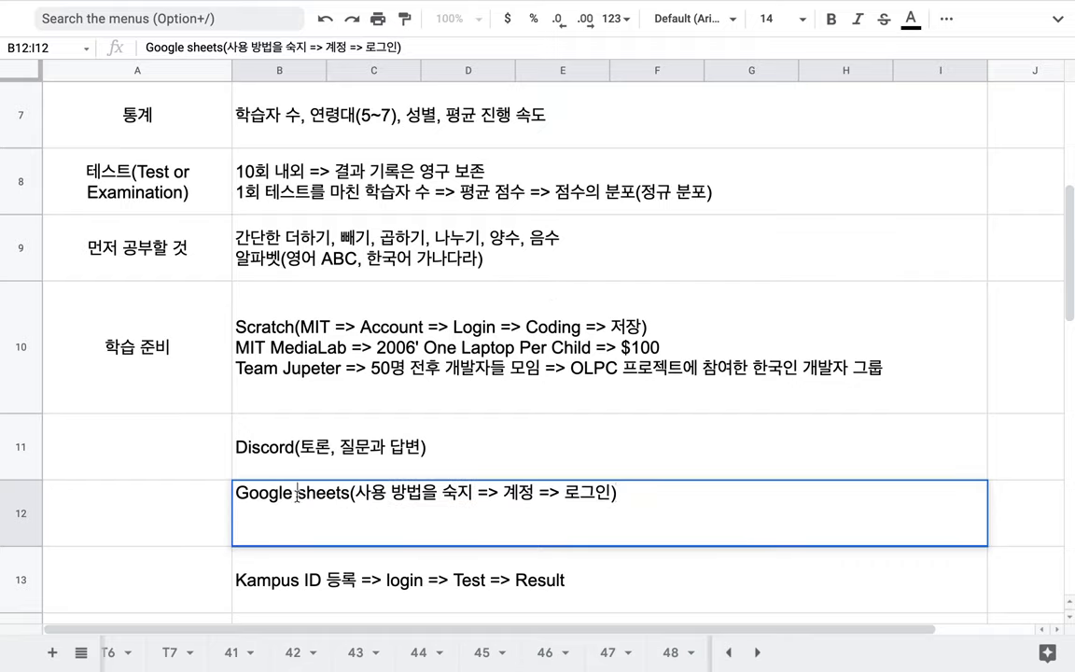
left_click_drag(298, 493, 347, 493)
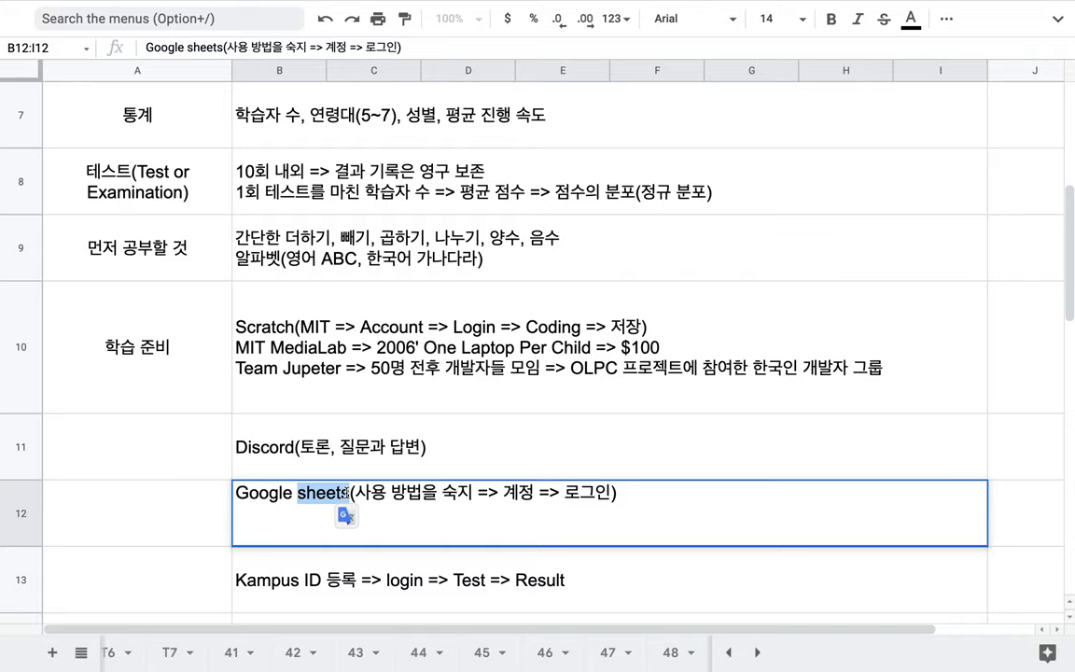
left_click(640, 497)
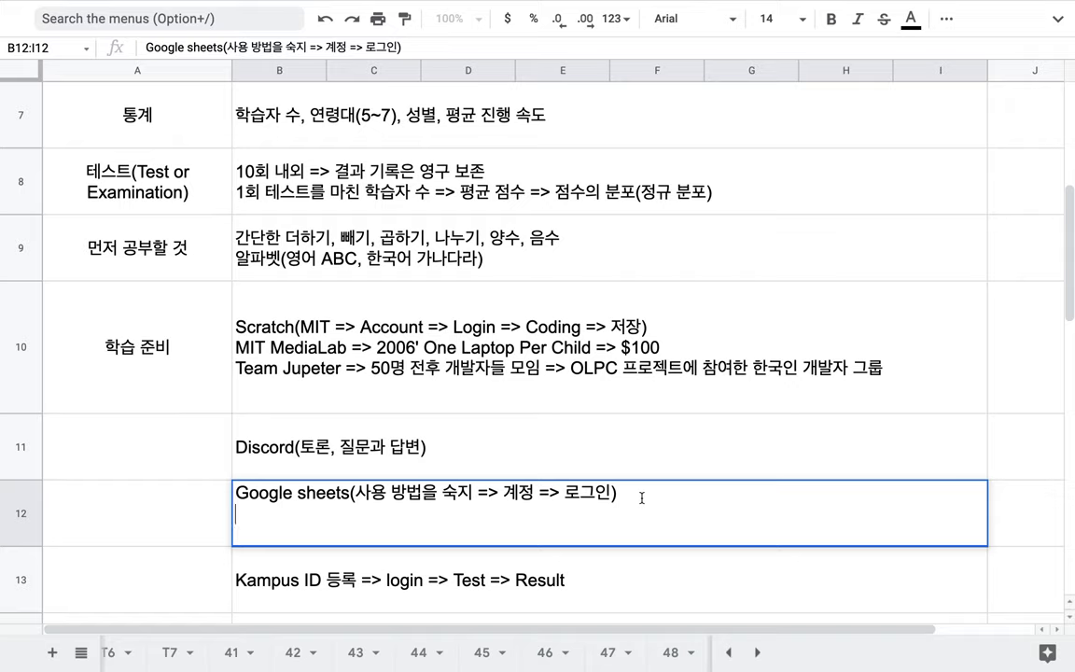
type("상ㅗ")
key("BackSpace")
key("BackSpace")
key("BackSpace")
type("Goog")
key("BackSpace")
type("ogle ")
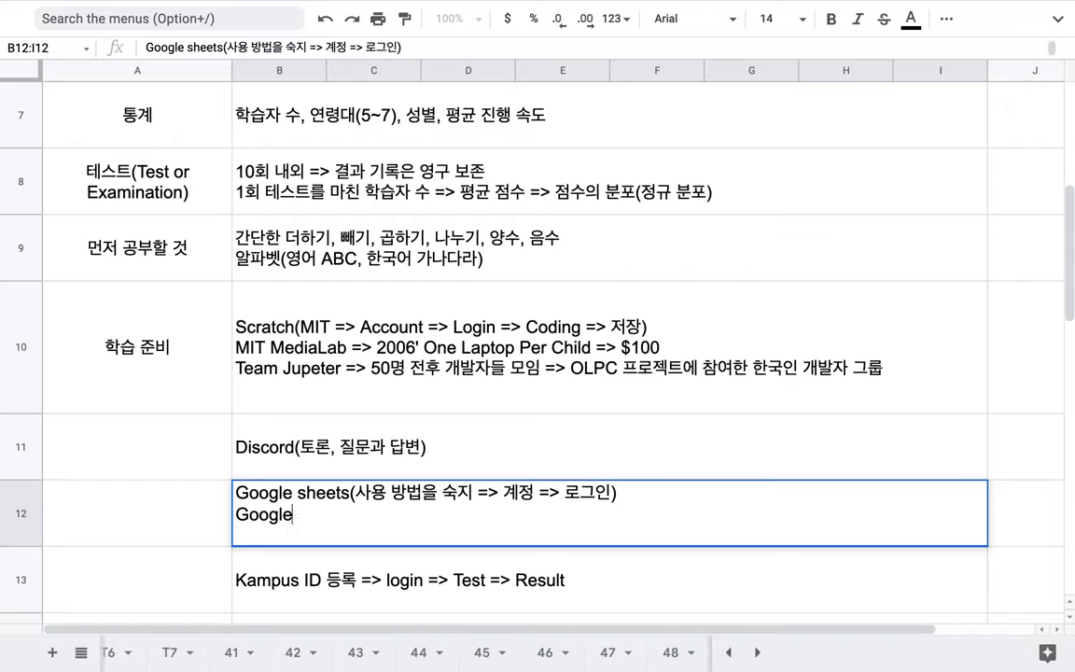
type("Docs(Prese")
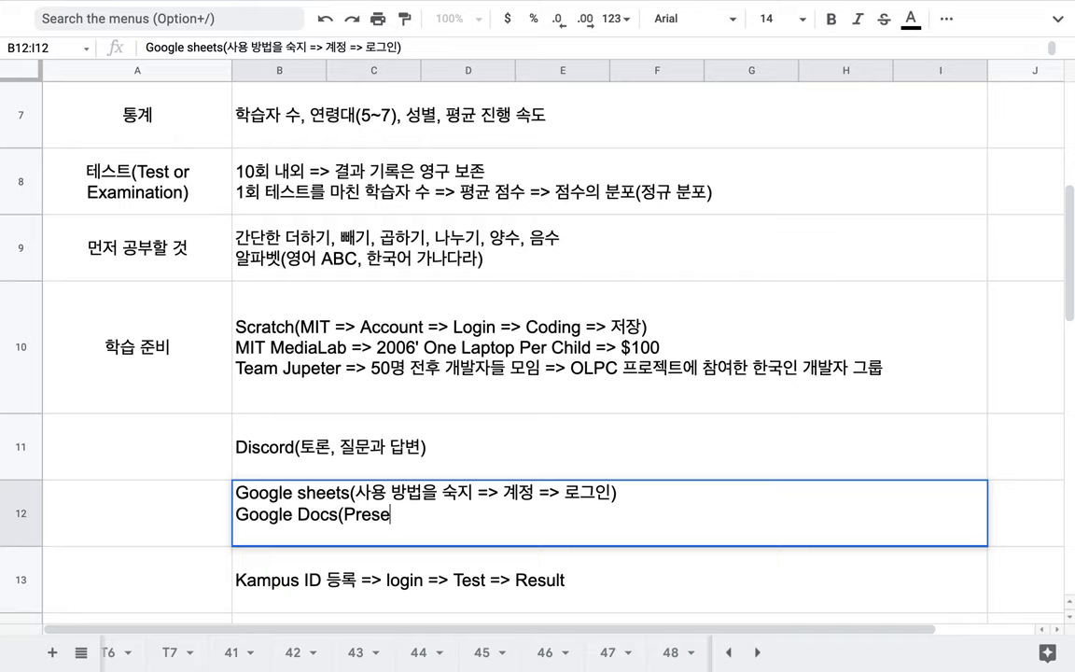
type("ntation, Dra")
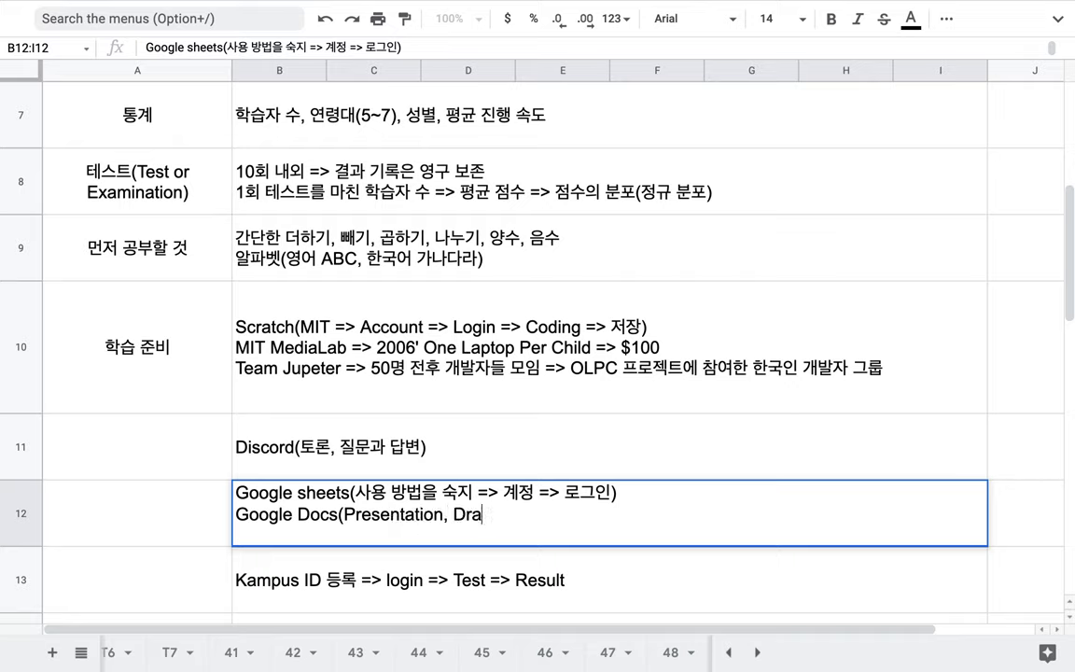
type("wing, Sheet")
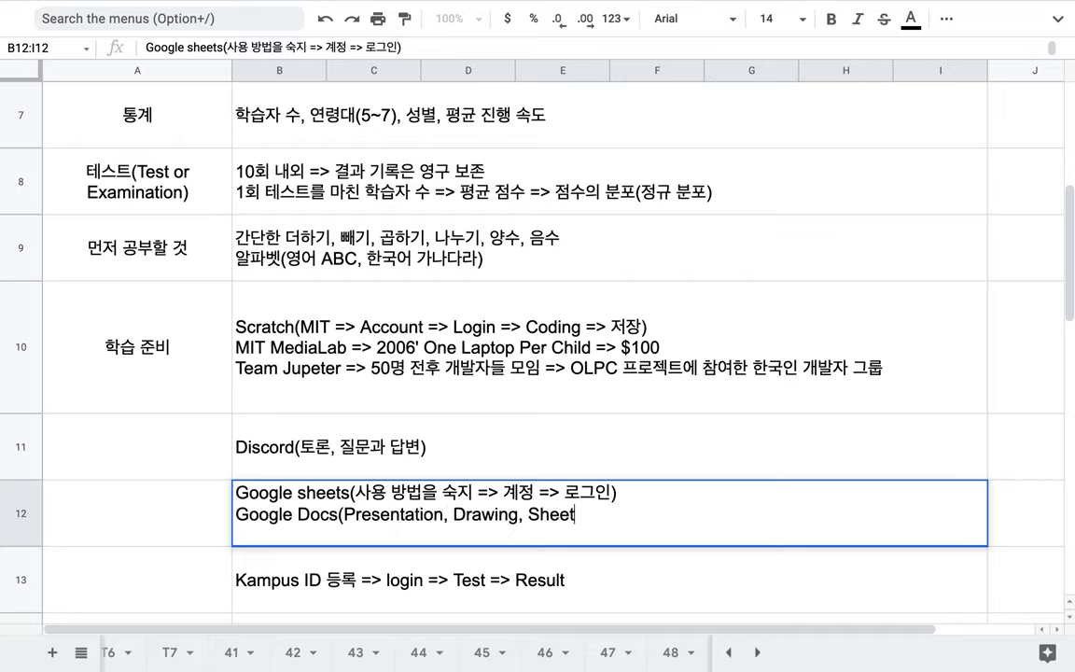
type("s, Docs)")
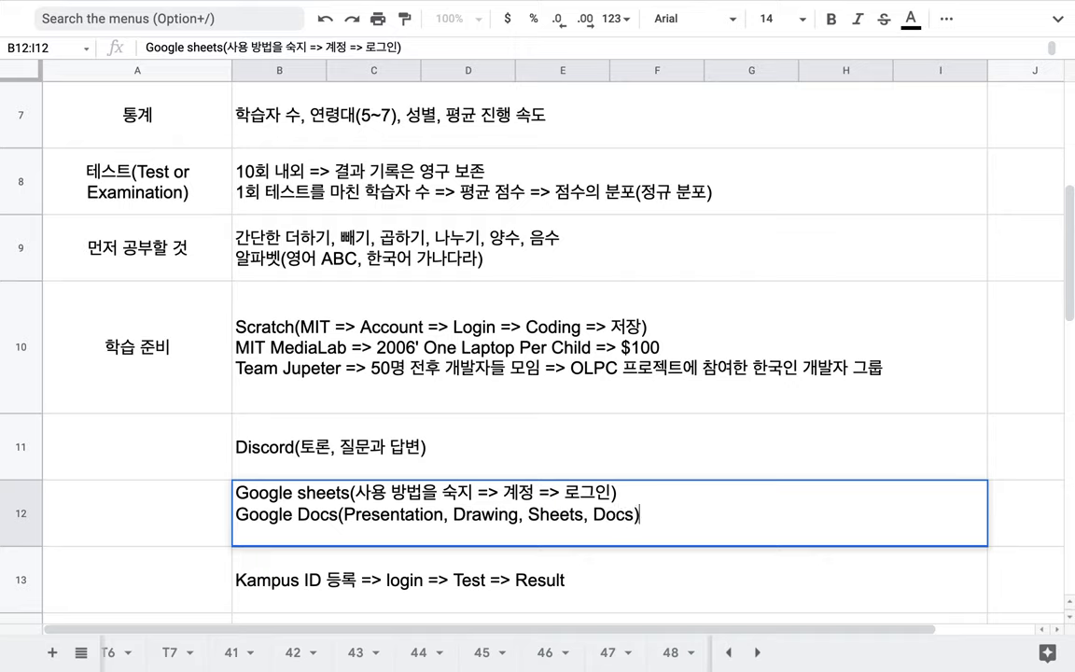
- Highlight the whole Google Docs line in row 12 and leave the cell
double_click(562, 512)
triple_click(563, 513)
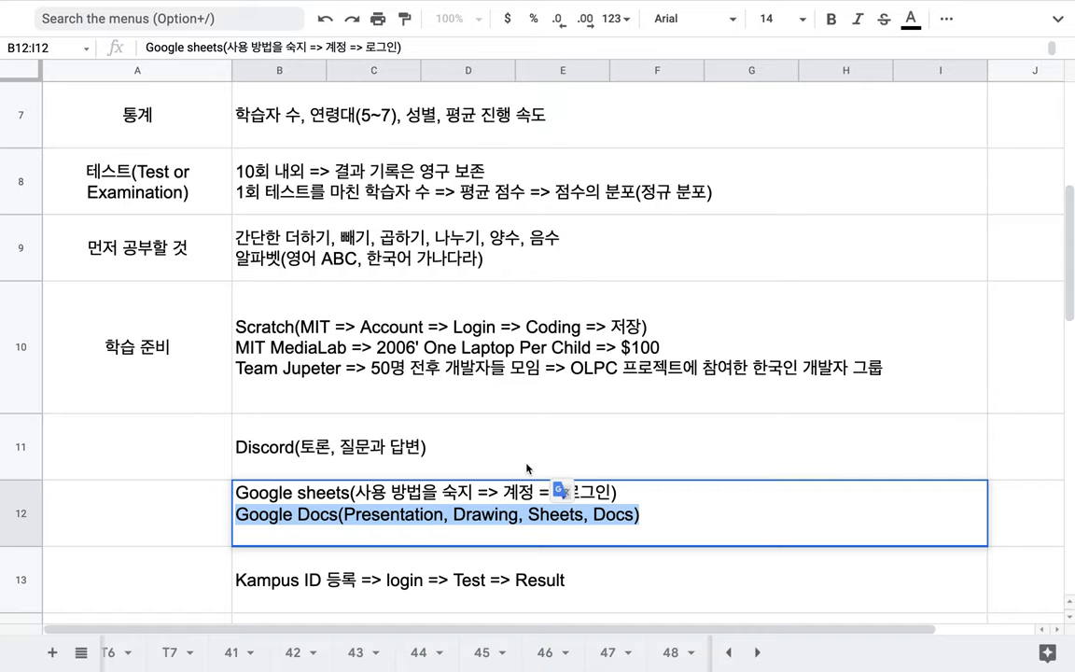
left_click(175, 533)
- Insert "QUIZ & " before Test in the Kampus ID cell in row 13 and highlight the "QUIZ & Test" part
scroll(175, 532, "down", 3)
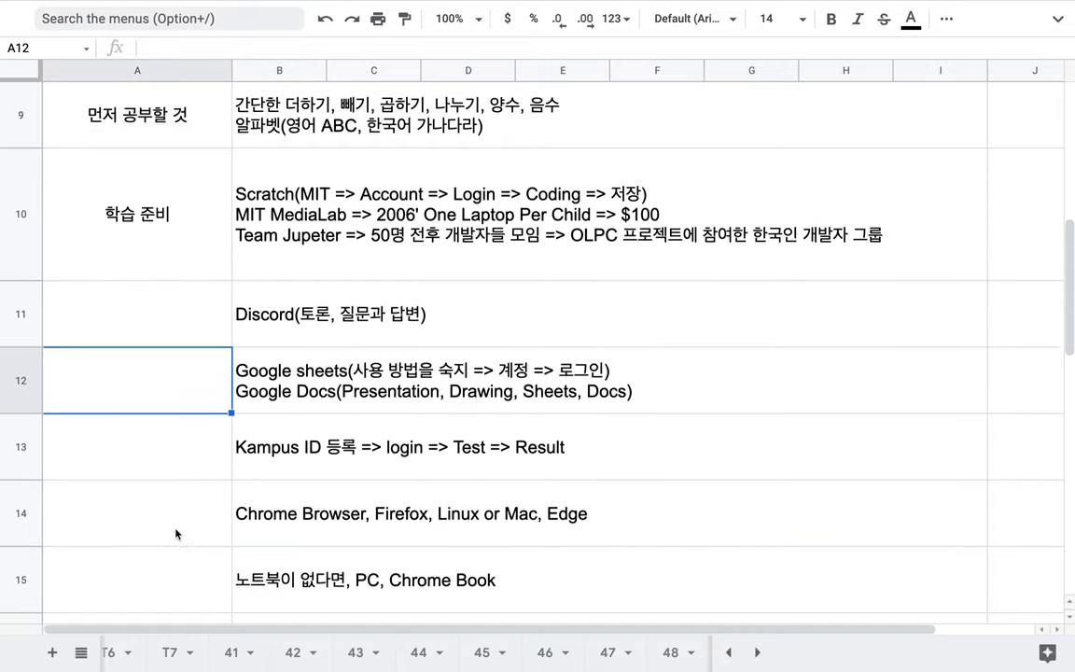
left_click(306, 408)
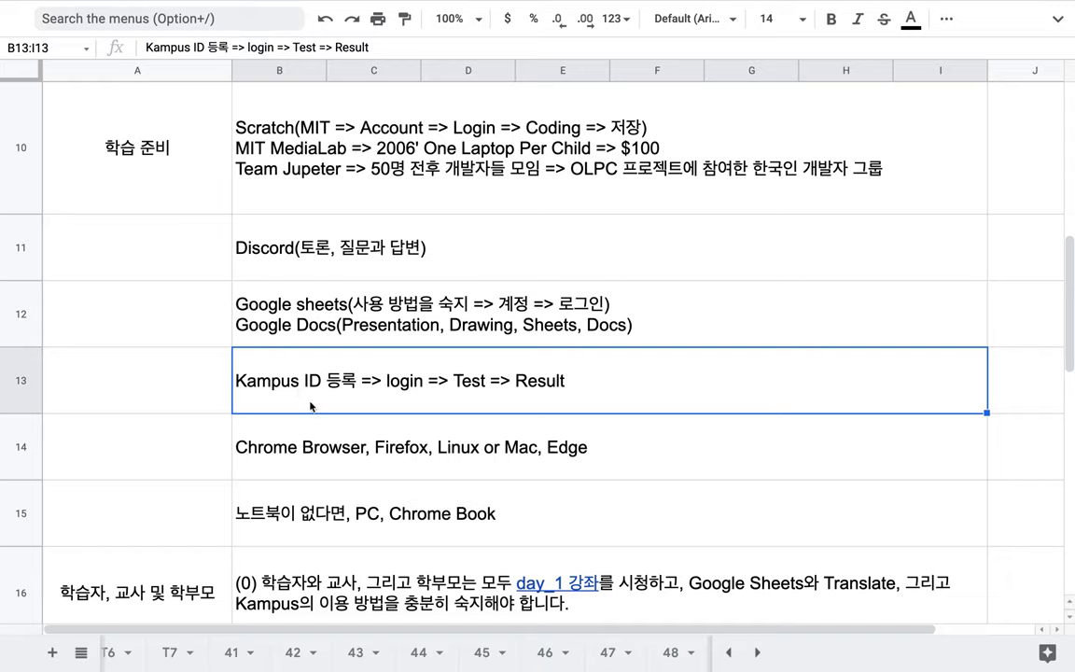
double_click(312, 378)
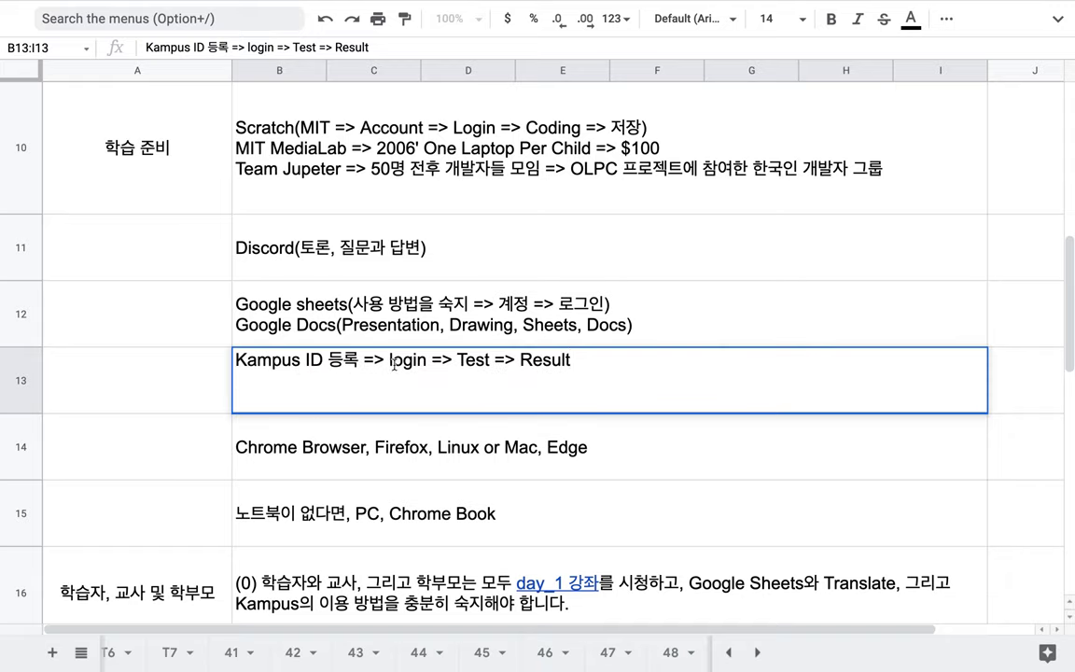
double_click(408, 361)
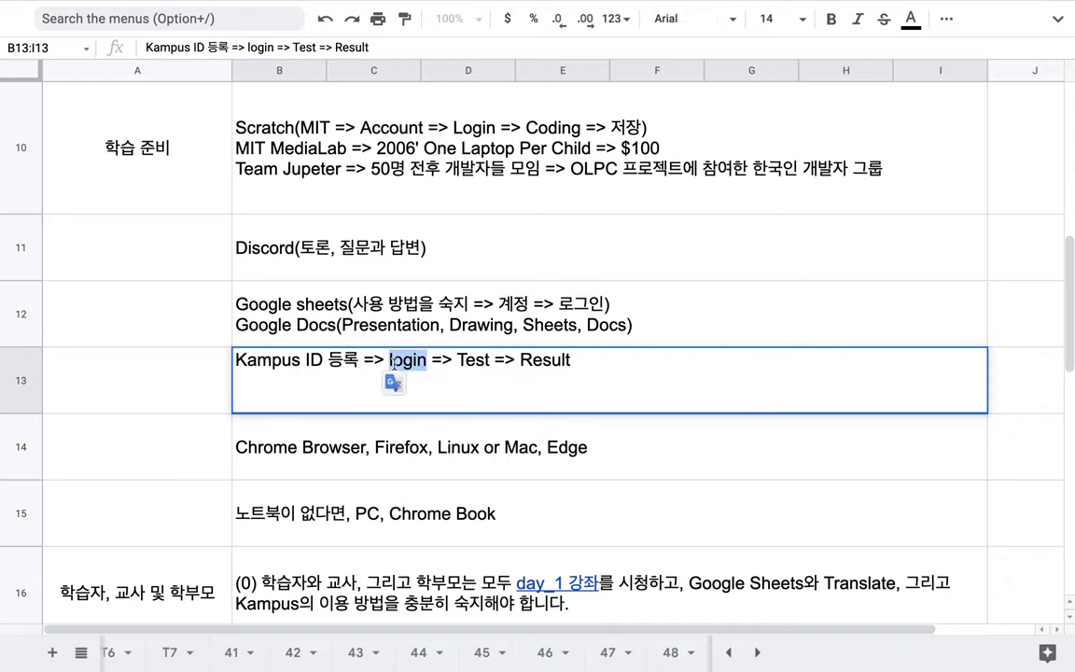
left_click(458, 361)
type("QUIZ ")
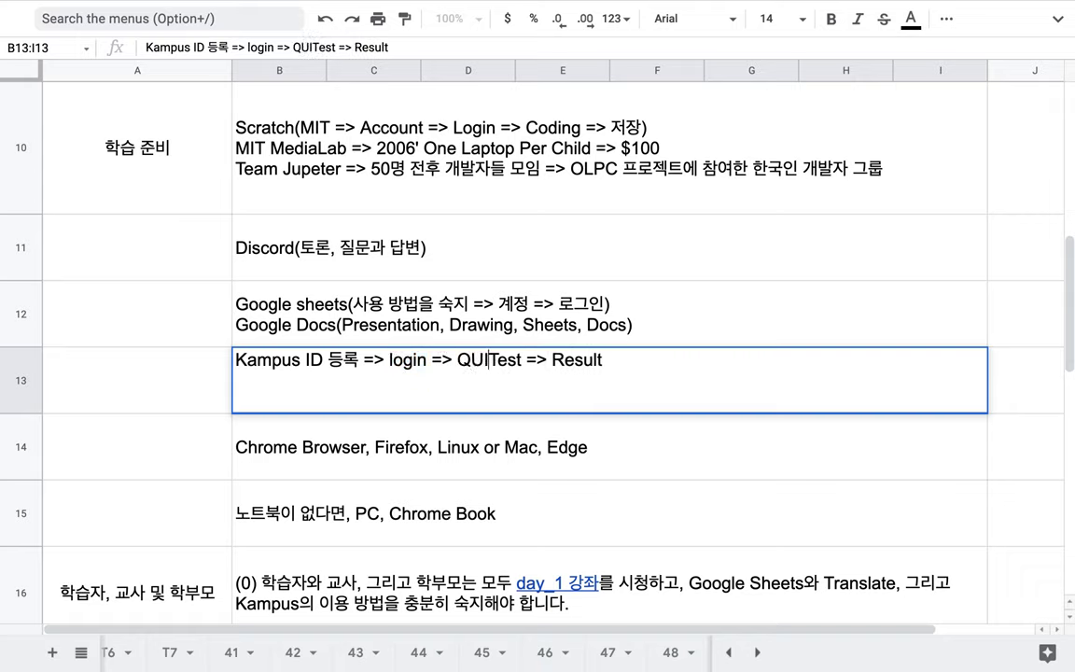
type("&")
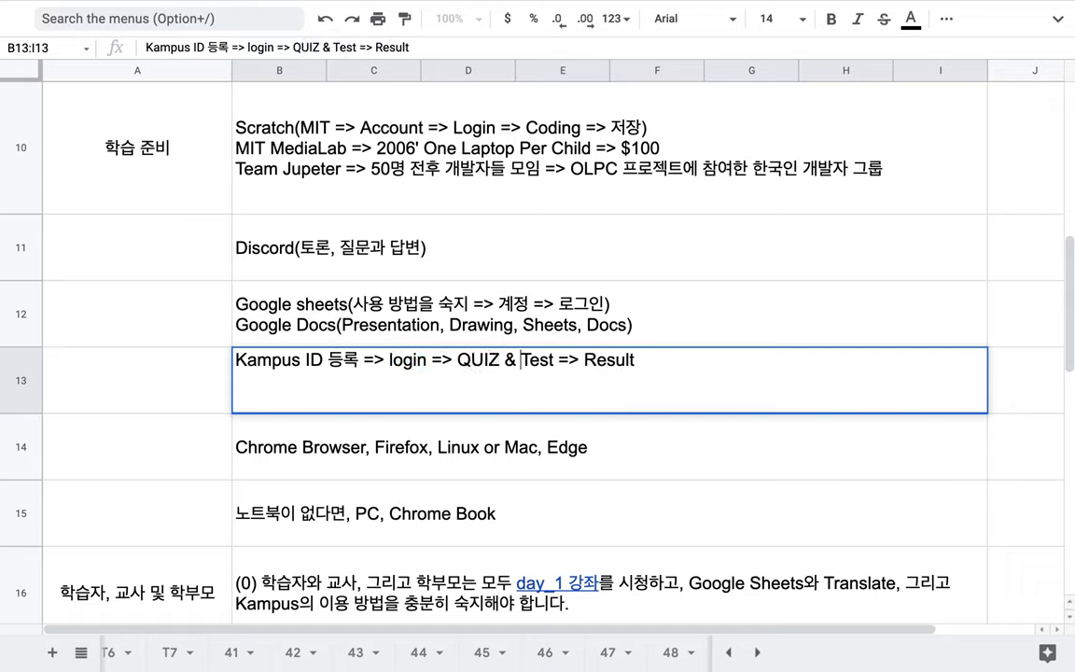
double_click(538, 360)
left_click_drag(443, 360, 562, 360)
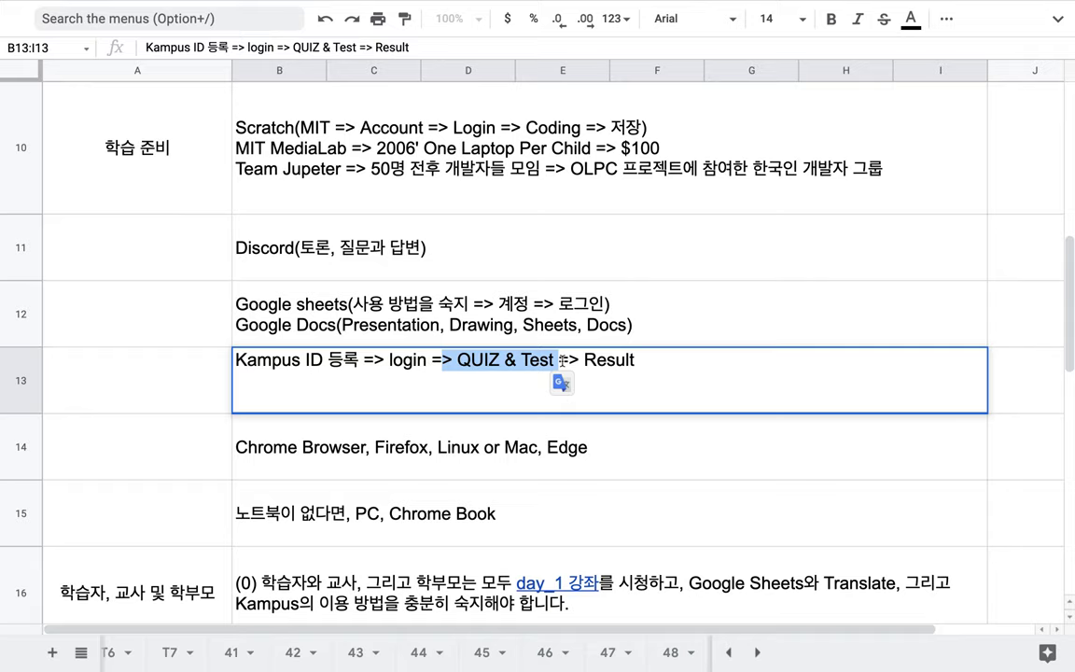
- Insert "Statistics" before Result in the row 13 cell and append "=> Graph" at its end
double_click(601, 363)
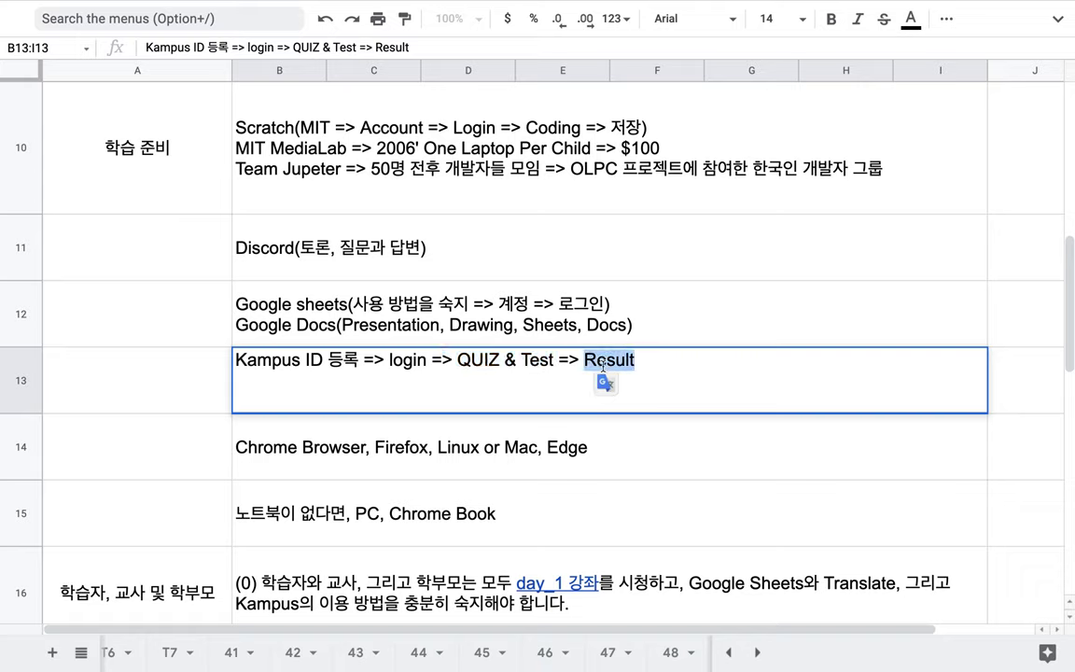
key("Left")
type("Statistics")
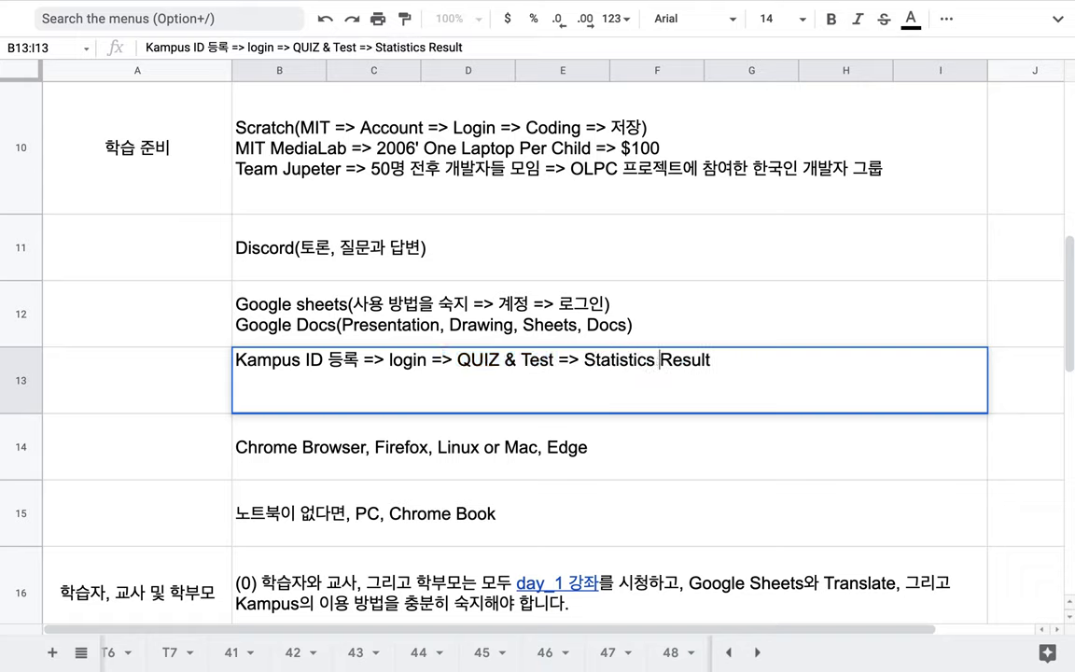
left_click_drag(581, 360, 743, 357)
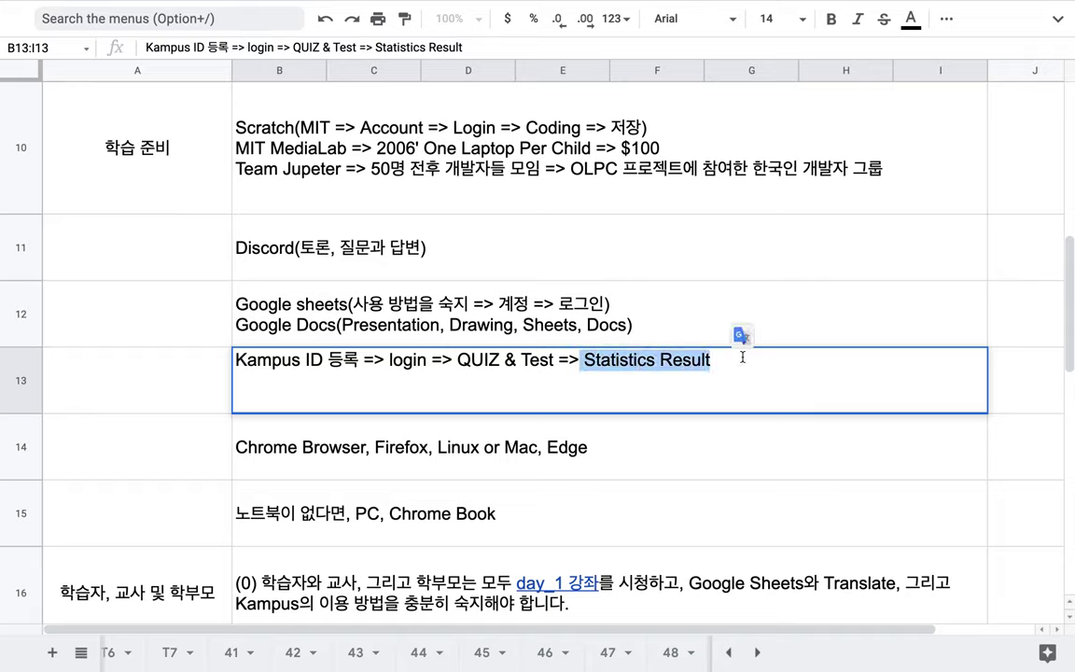
key("Right")
type("=> Graph")
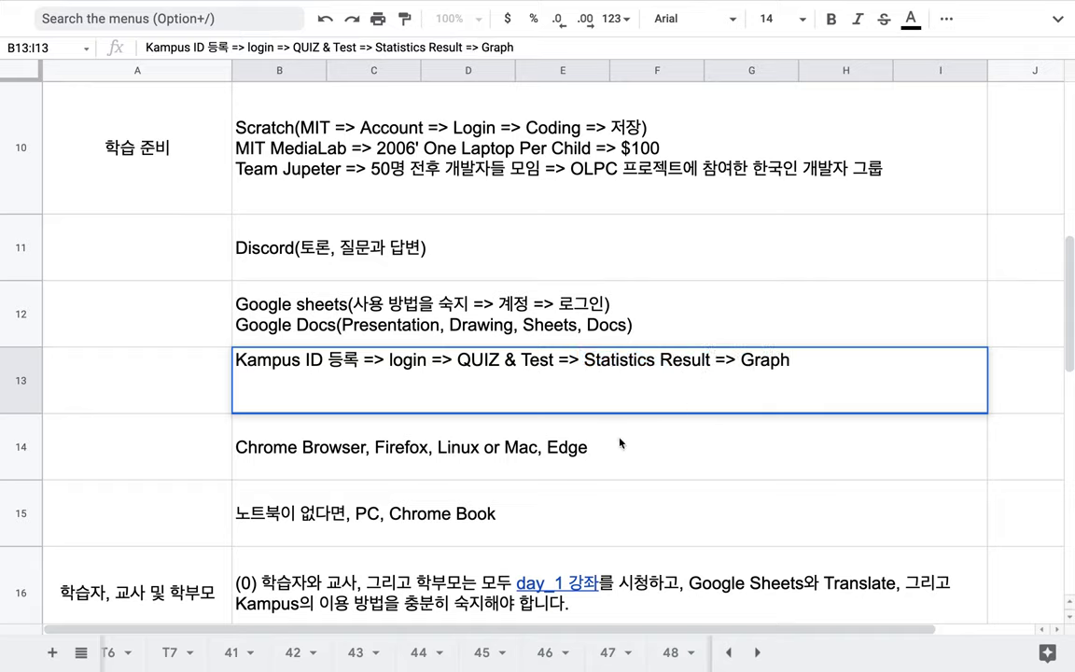
- Show the Flappy Bird Game entry with its video link on the Ref sheet and return to the 안내 sheet
scroll(239, 653, "left", 10)
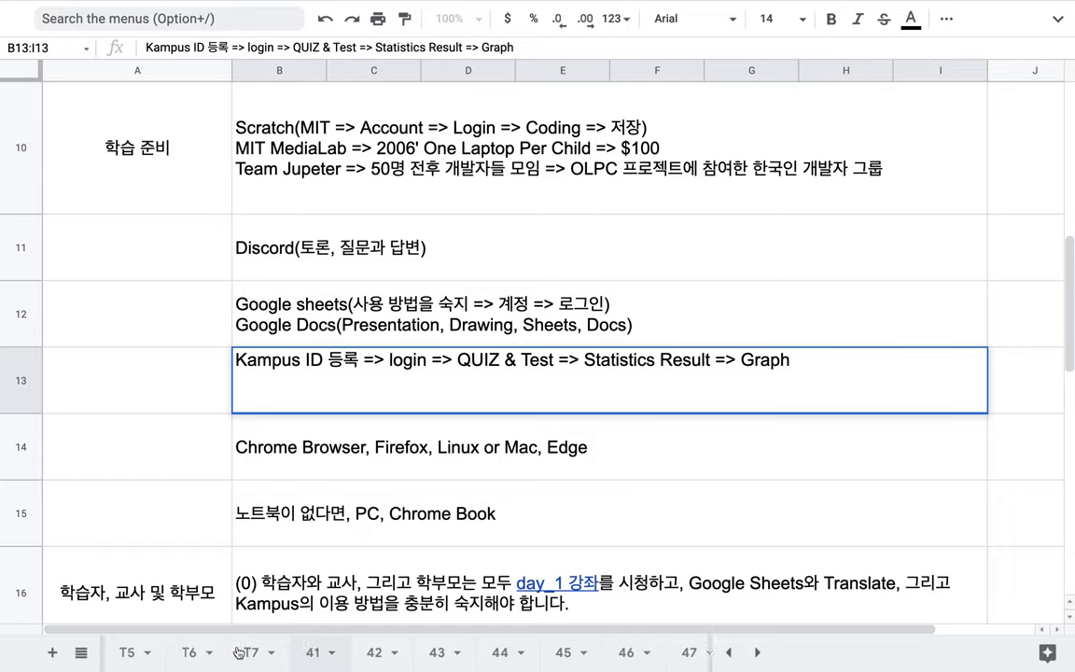
scroll(239, 653, "left", 10)
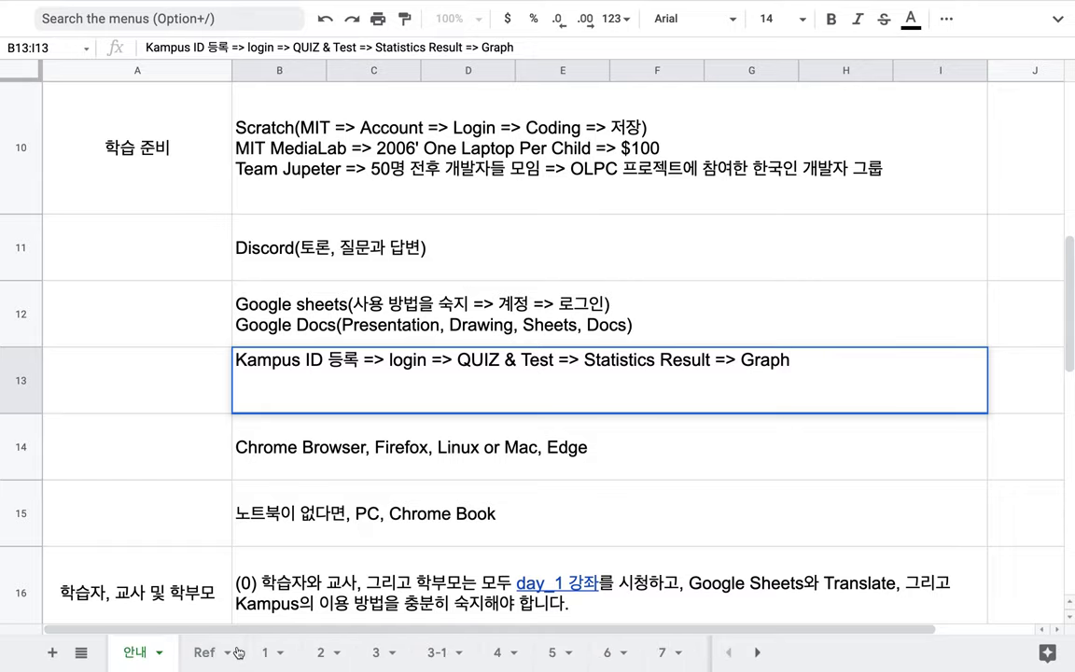
left_click(201, 654)
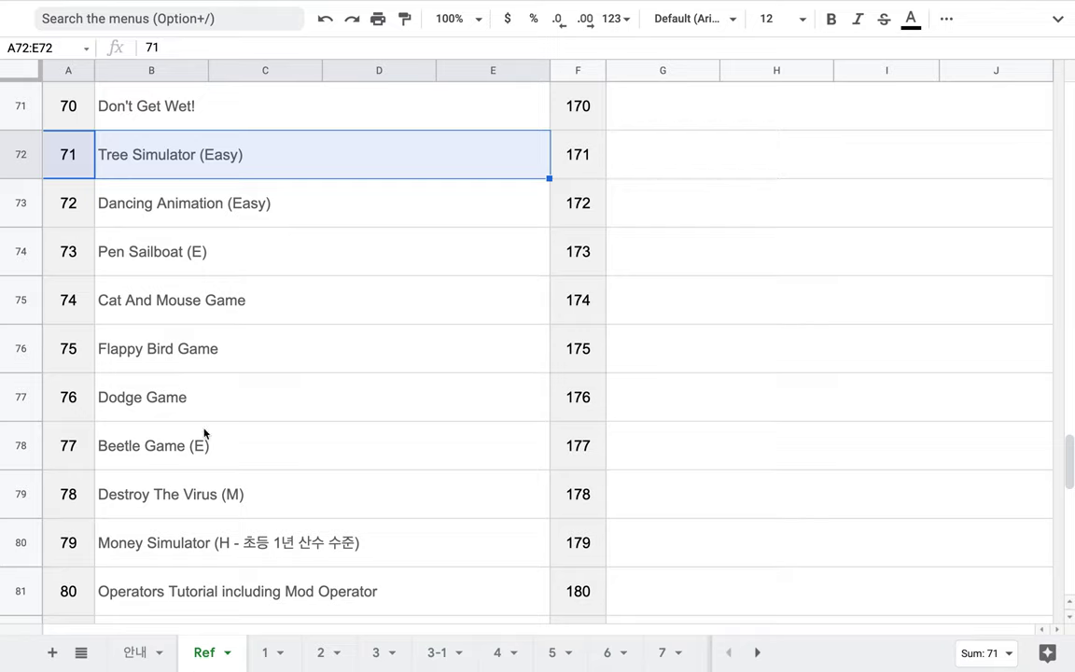
left_click(206, 360)
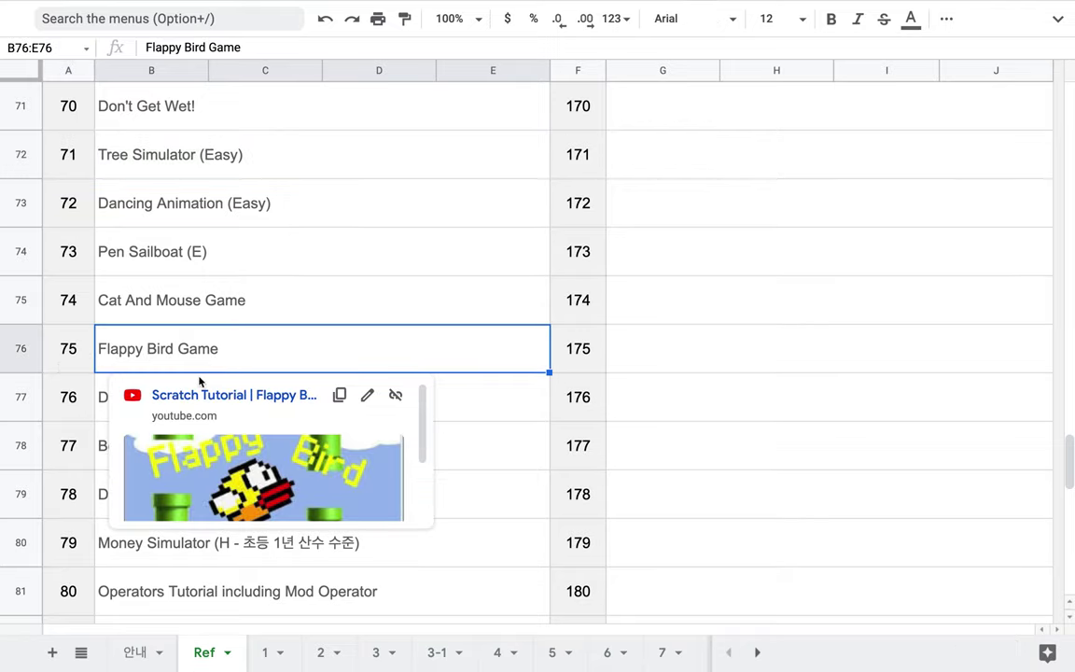
left_click(138, 654)
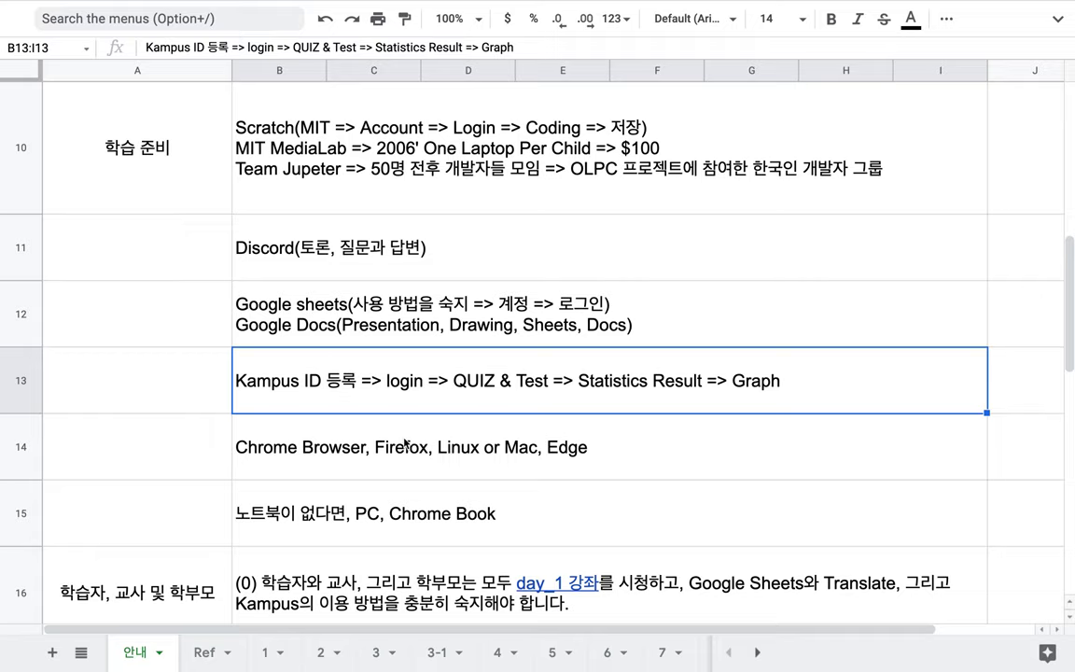
- Highlight the Statistics Result part of the Kampus ID cell in row 13 and leave the cell
double_click(602, 373)
left_click_drag(604, 367, 719, 377)
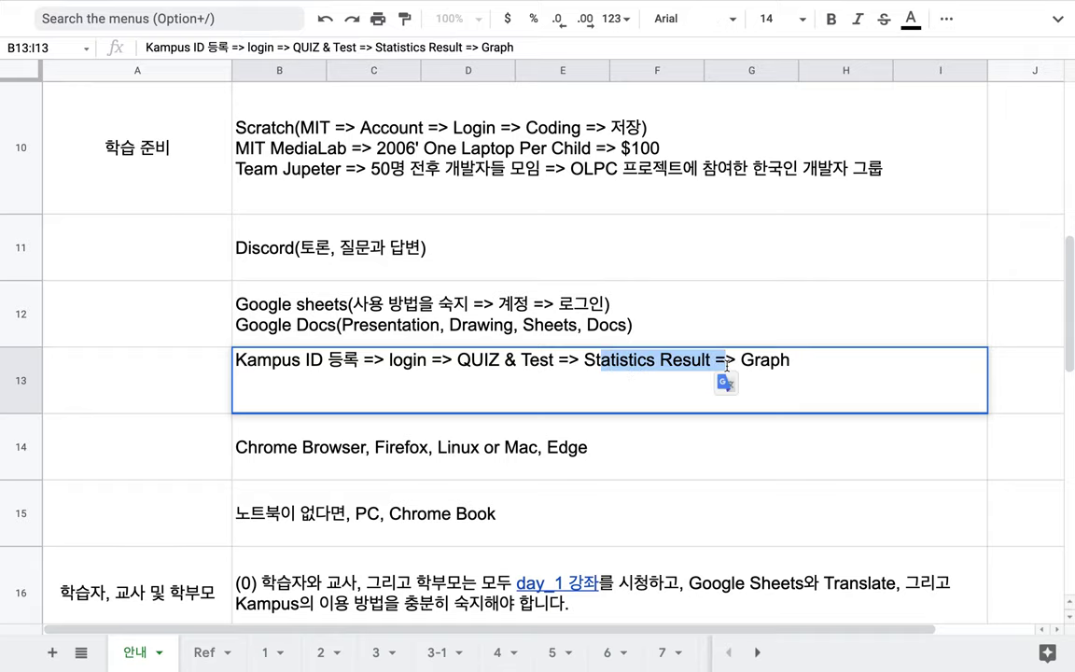
left_click(464, 457)
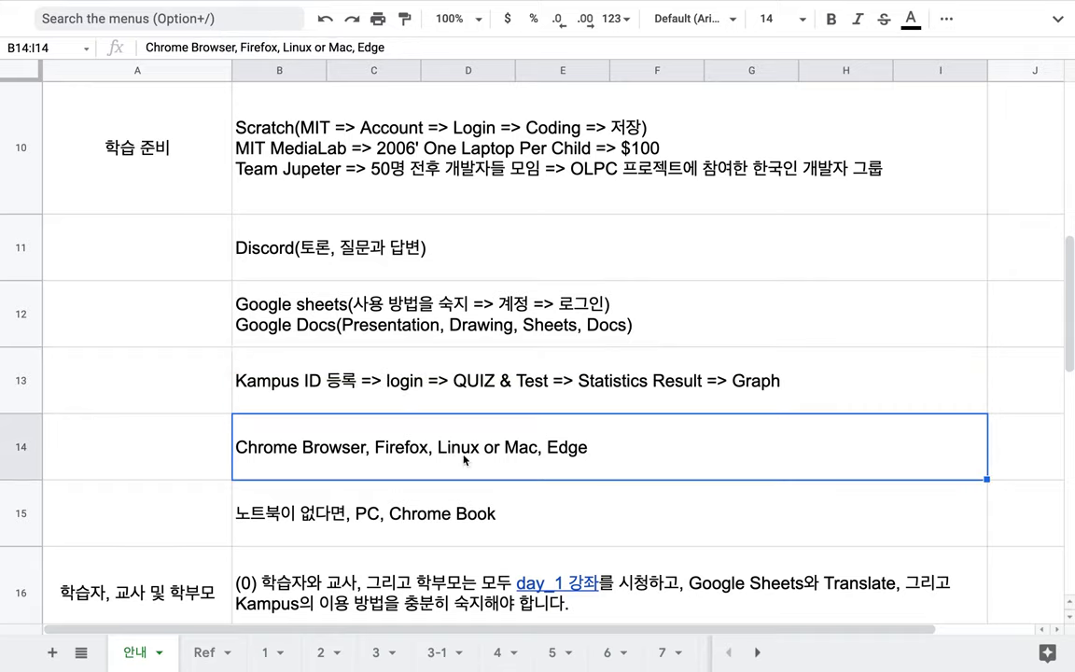
- Open the browser cell in row 14 and highlight Firefox, Edge and "Linux or Mac" one after another
mouse_move(193, 6)
double_click(410, 448)
double_click(407, 426)
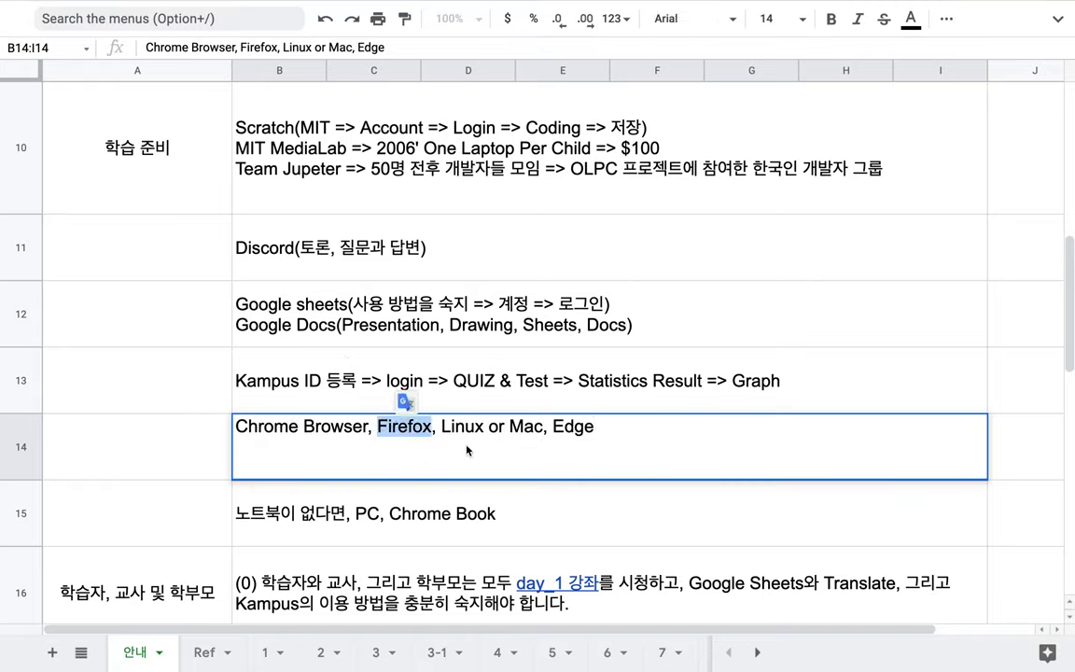
left_click(562, 430)
double_click(565, 429)
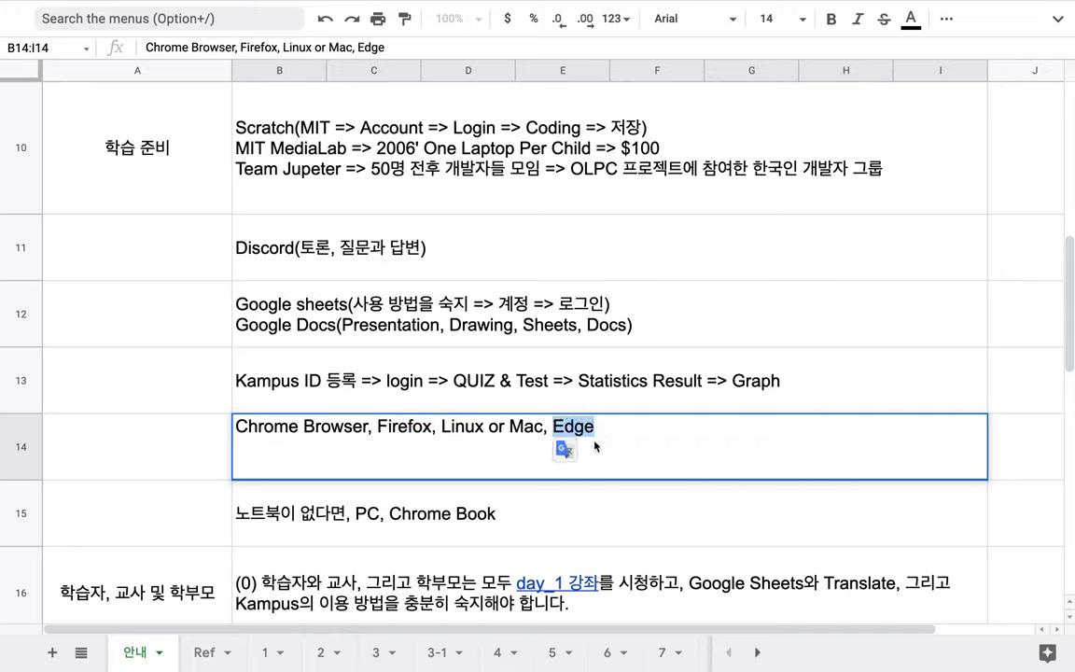
mouse_move(112, 6)
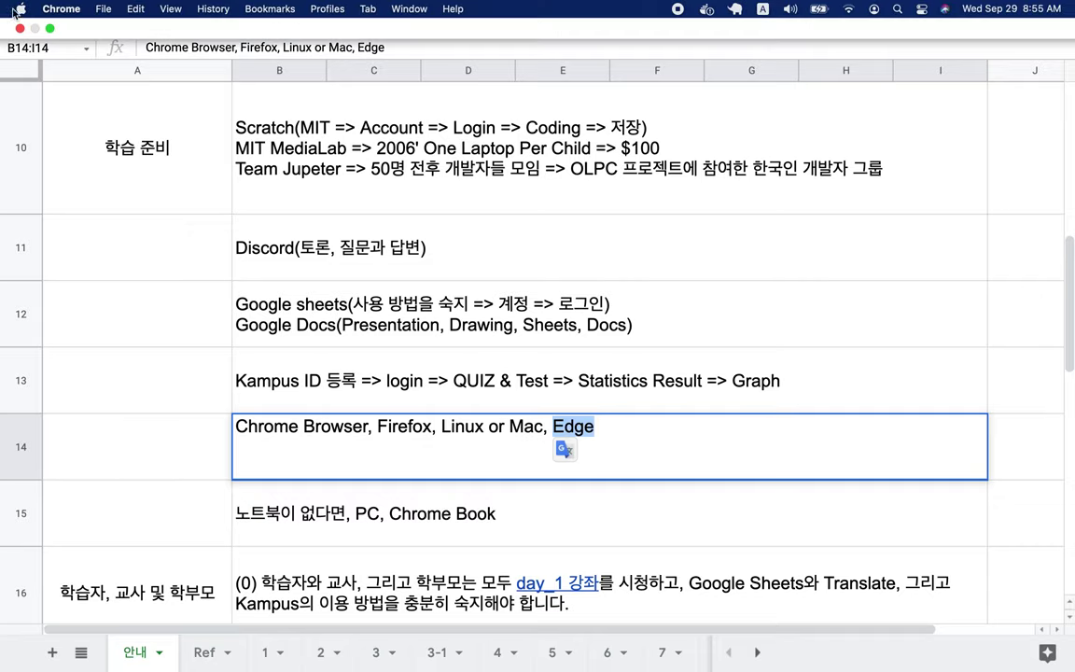
left_click(443, 446)
left_click_drag(441, 425, 544, 428)
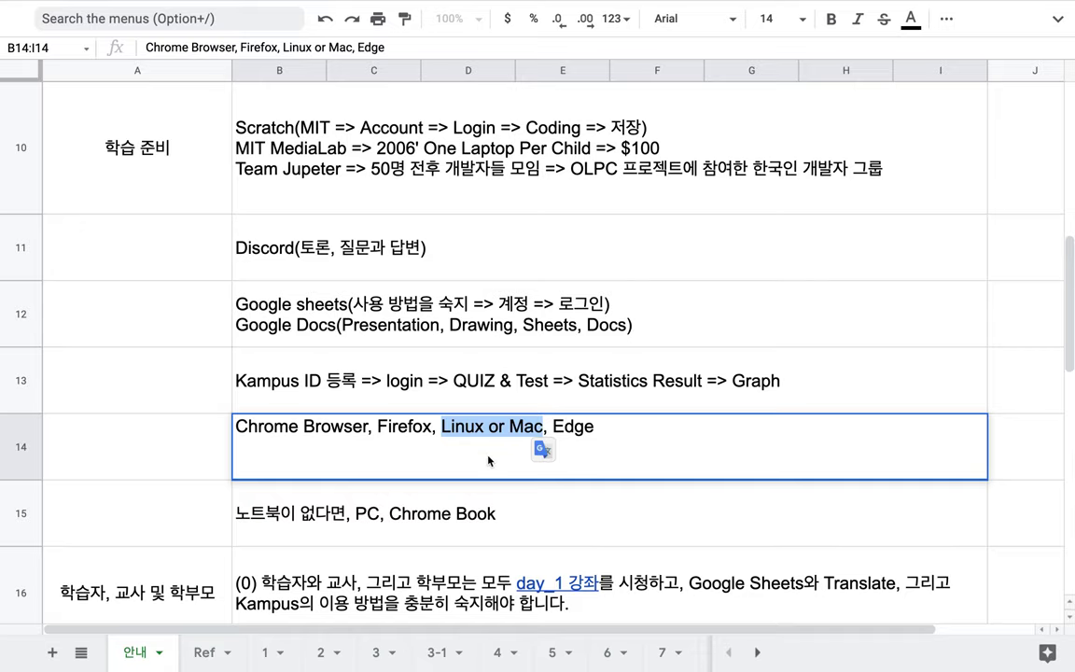
- Open the notebook alternatives cell in row 15 and highlight "Chrome Book" in it
left_click(422, 512)
double_click(422, 511)
left_click(392, 494)
left_click_drag(397, 497, 505, 500)
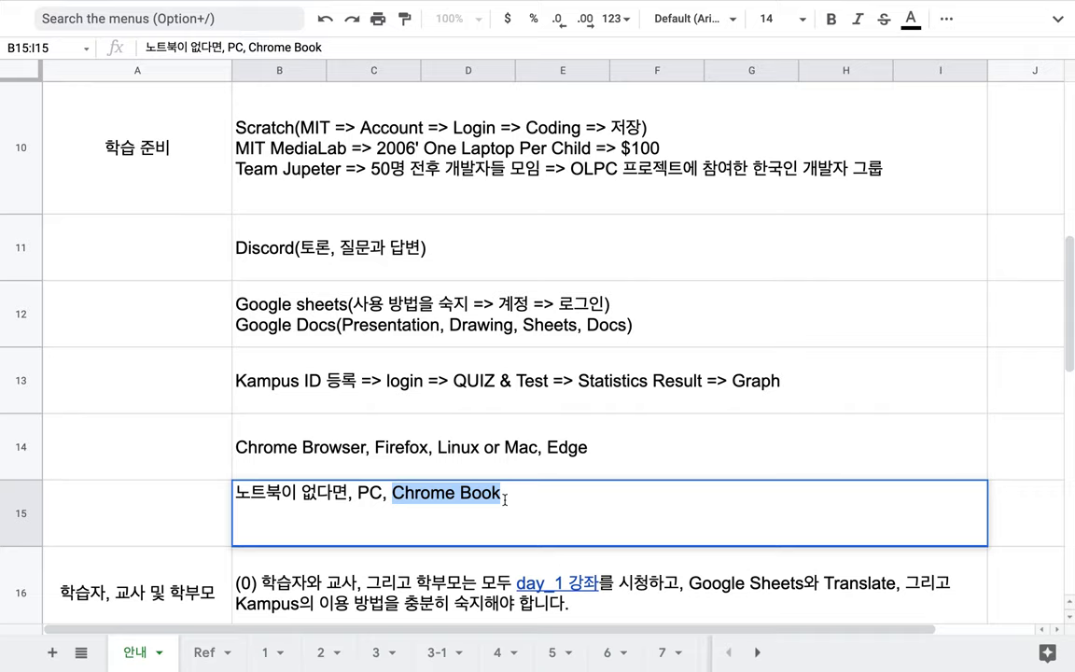
- Append "(30만원, Amazon)" directly after "Chrome Book" in the notebook alternatives cell in row 15
left_click(505, 500)
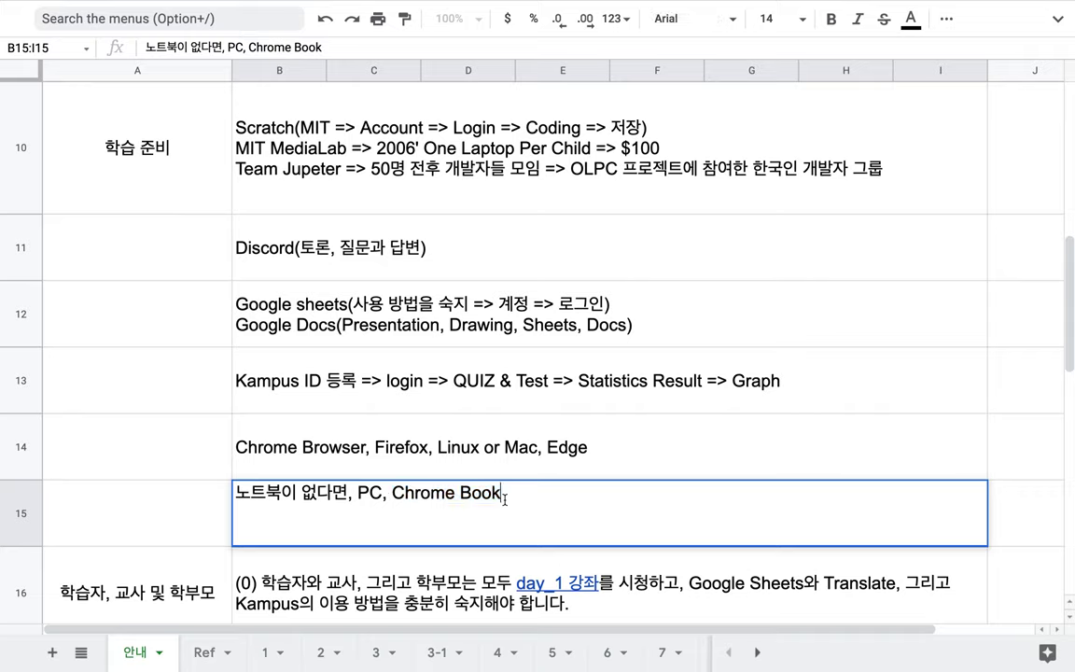
type("(30aks")
key("BackSpace")
key("BackSpace")
key("BackSpace")
type("매")
type("ㄴ원")
type(", ")
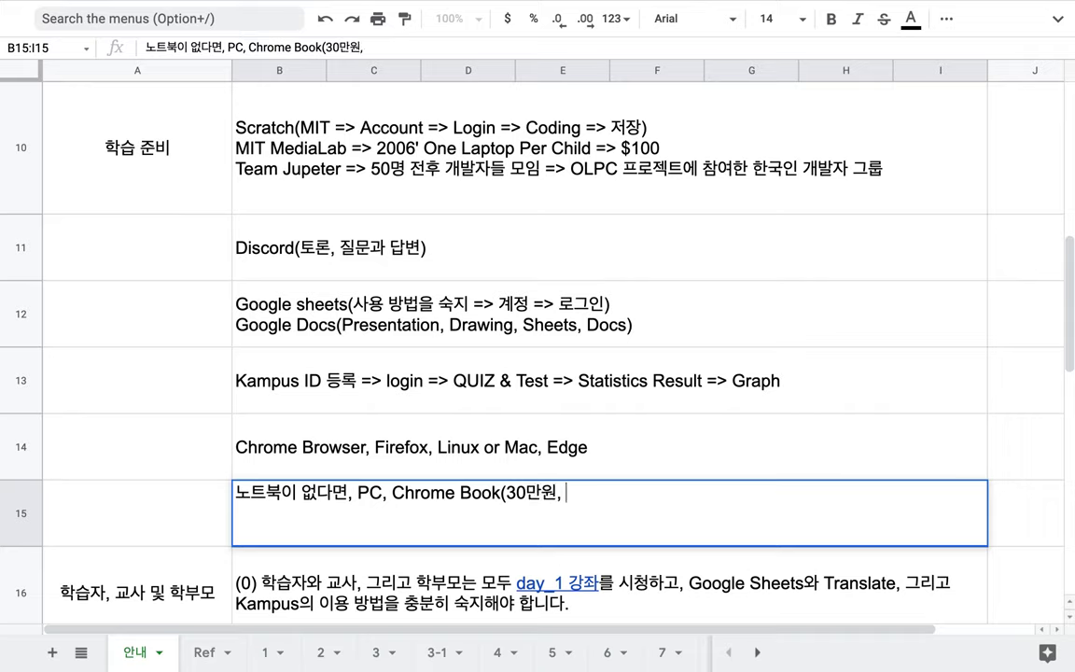
type("Amazon")
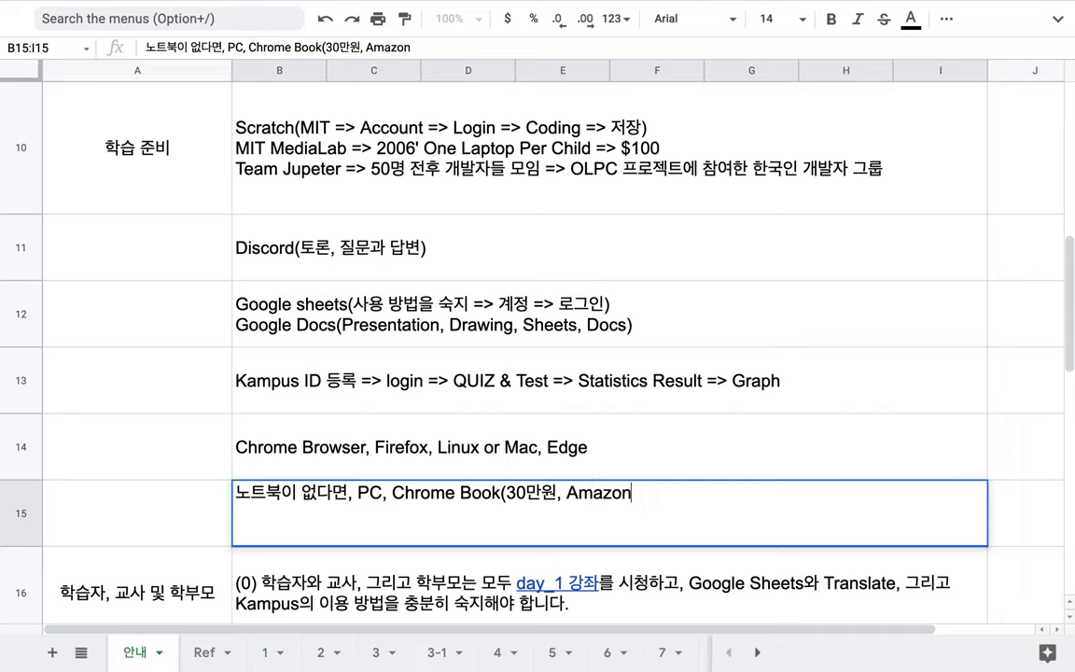
type(")")
- Highlight the Chrome Book note and the "30" in its price in row 15, and leave the cell
left_click_drag(404, 492, 622, 492)
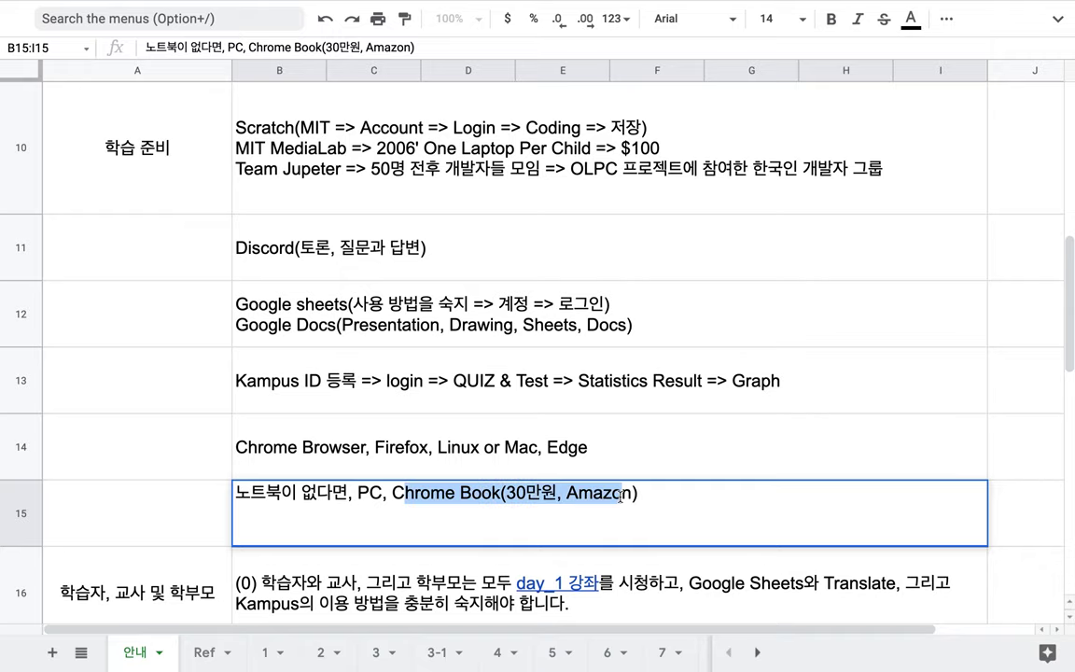
mouse_move(505, 492)
left_mouse_down()
mouse_move(623, 491)
mouse_move(519, 492)
left_mouse_up()
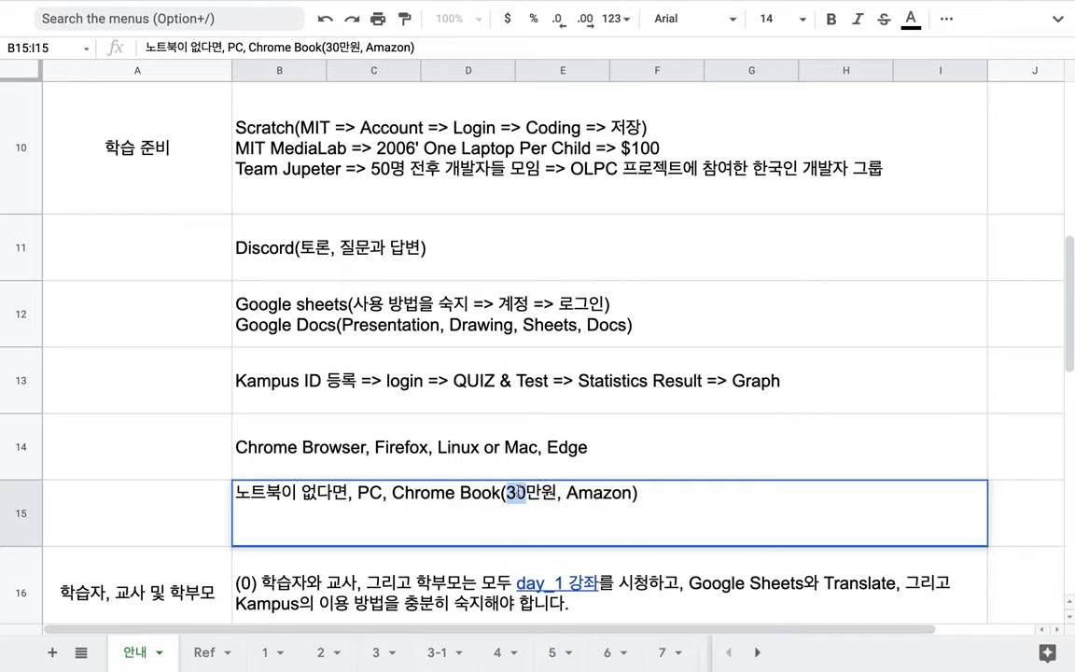
left_click(581, 443)
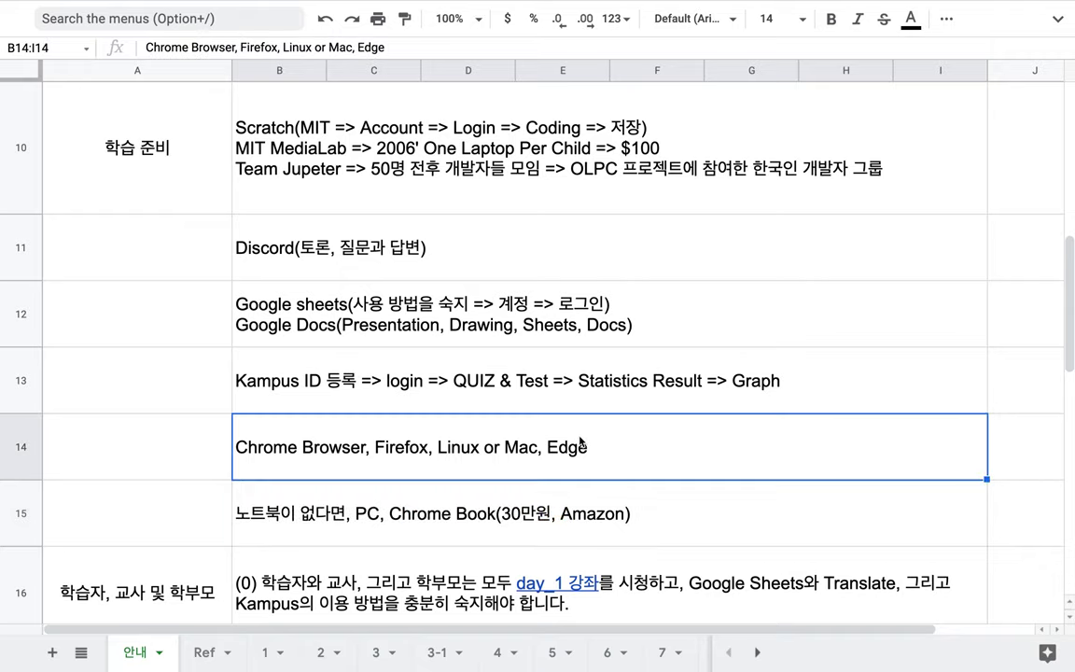
- Add ", Asus, Lenovo....." after "Amazon" inside the parentheses of the Chrome Book note in row 15
double_click(627, 494)
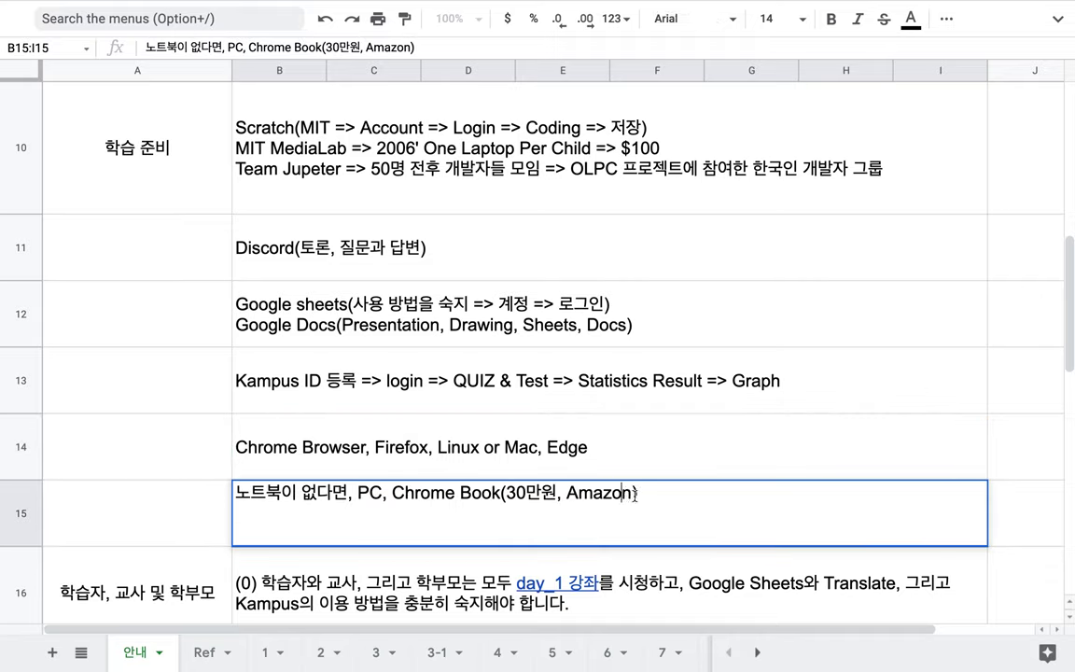
type(", Aus")
key("BackSpace")
key("BackSpace")
type("sus, Lenov")
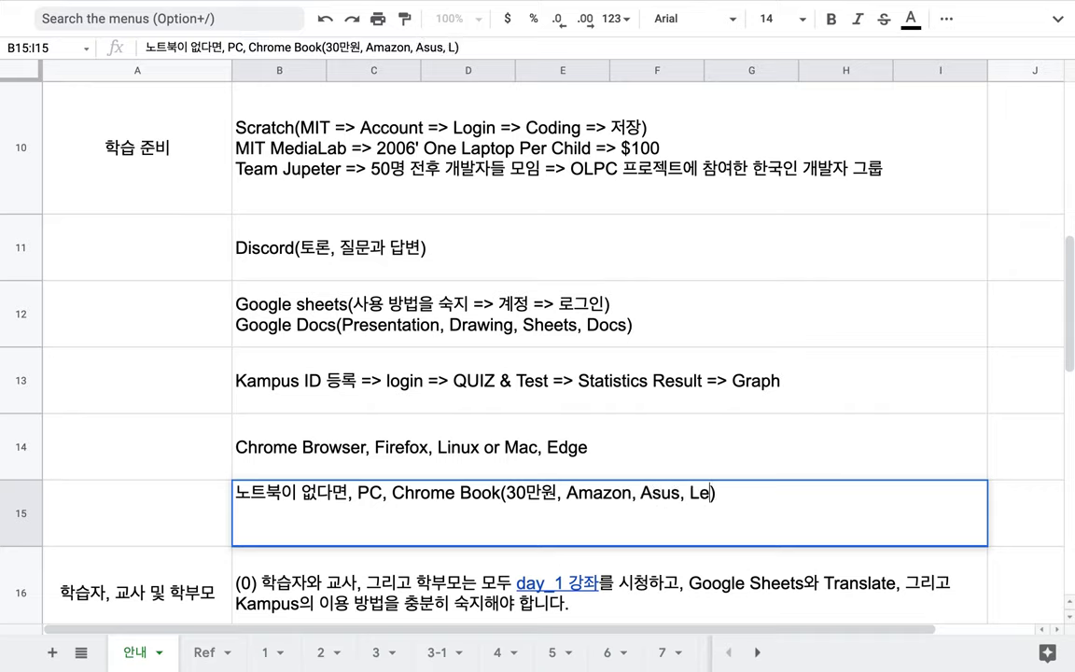
type("o.....")
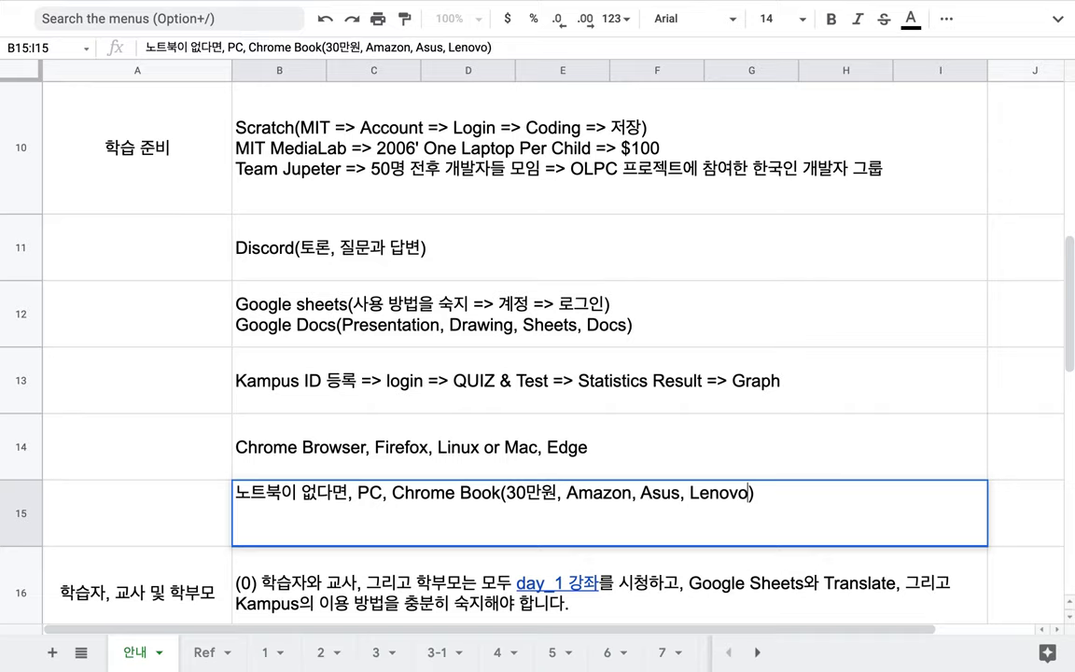
- Insert "Samsung, LG," before "Amazon" in the row 15 Chrome Book note and leave the cell
left_click(567, 492)
type("Samsung, ")
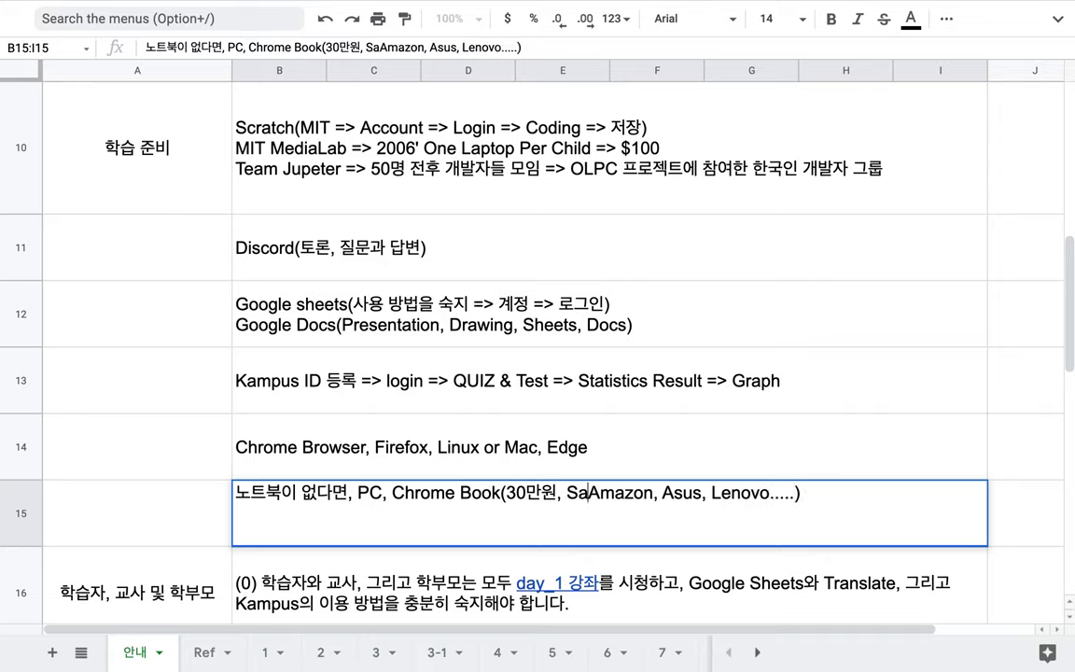
type("LG,")
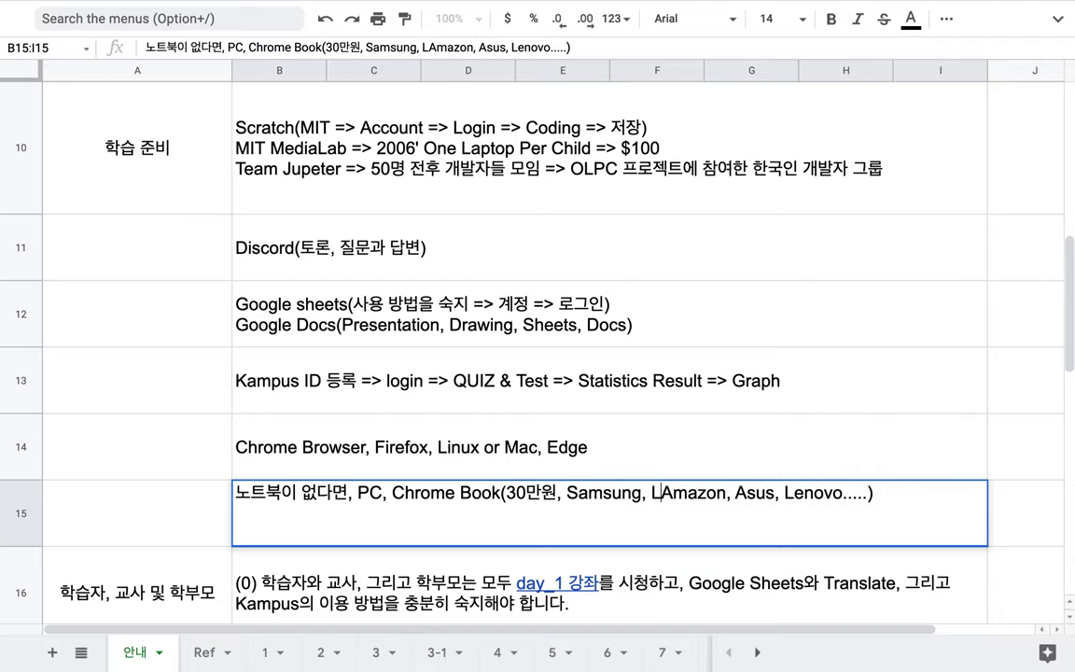
left_click(165, 518)
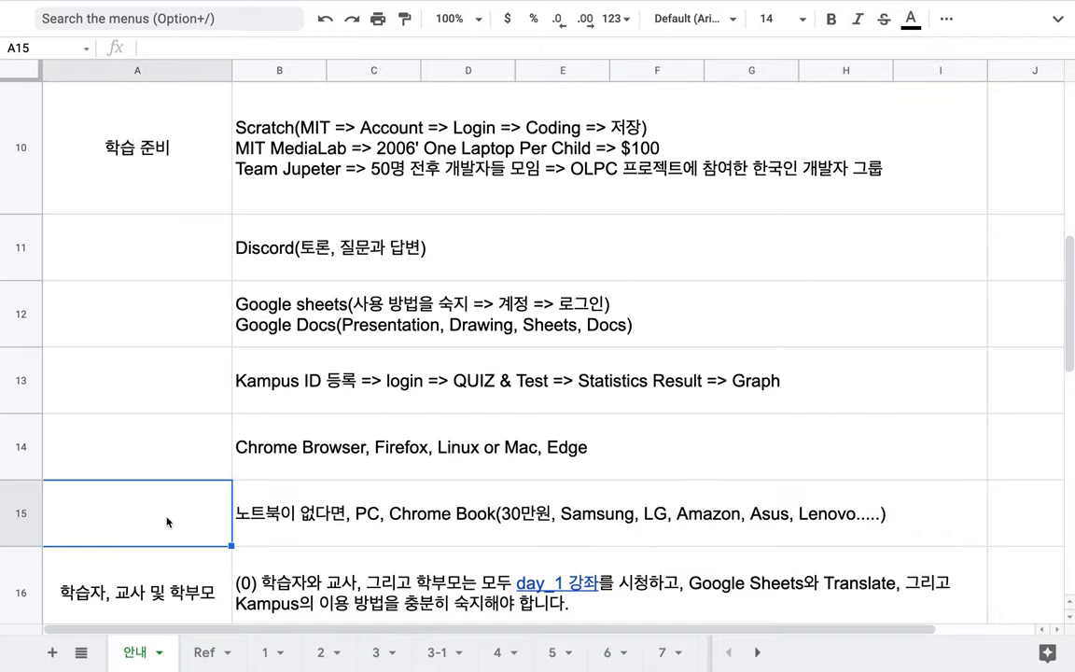
- Highlight the learner, teacher and parent guidelines (0) to (6) in rows 16 to 22, and select guideline (3)
scroll(166, 520, "down", 5)
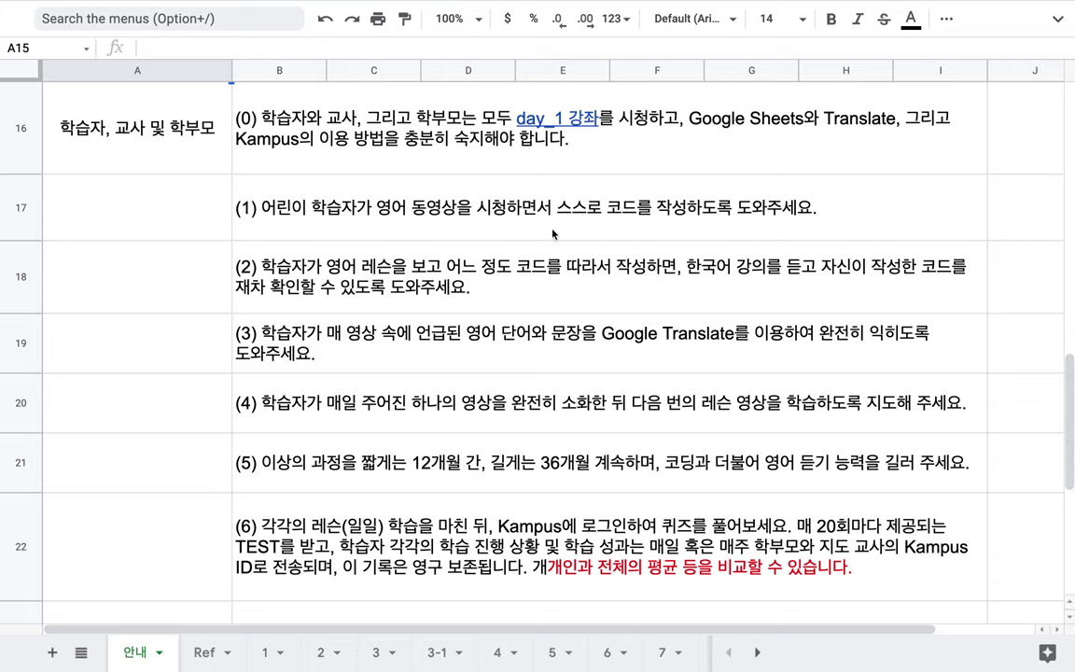
left_click_drag(422, 152, 481, 505)
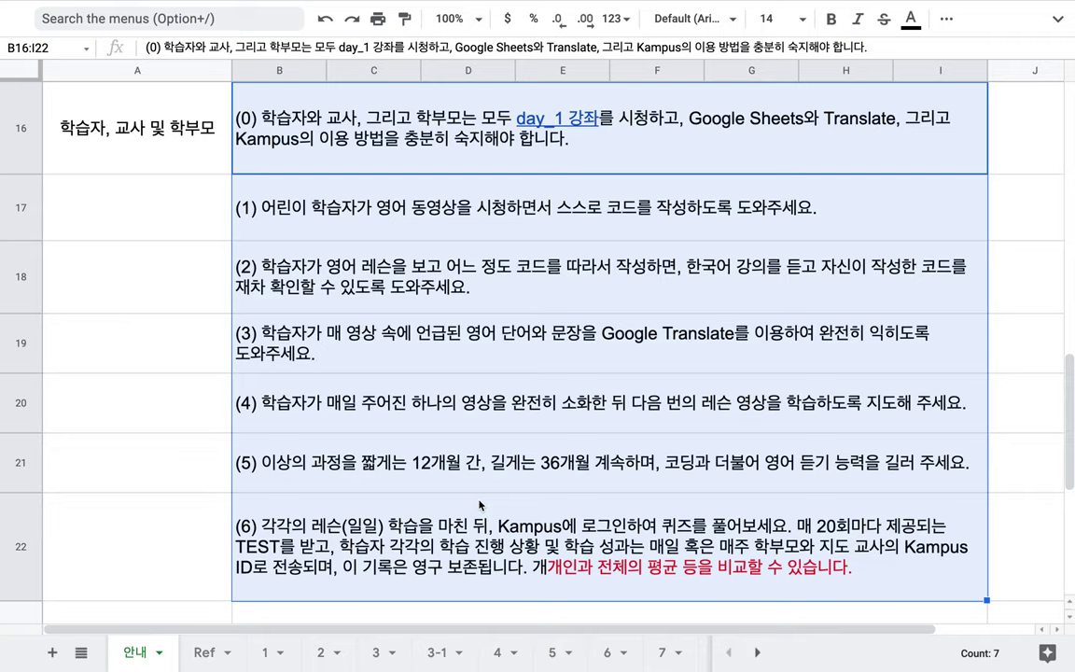
left_click(493, 336)
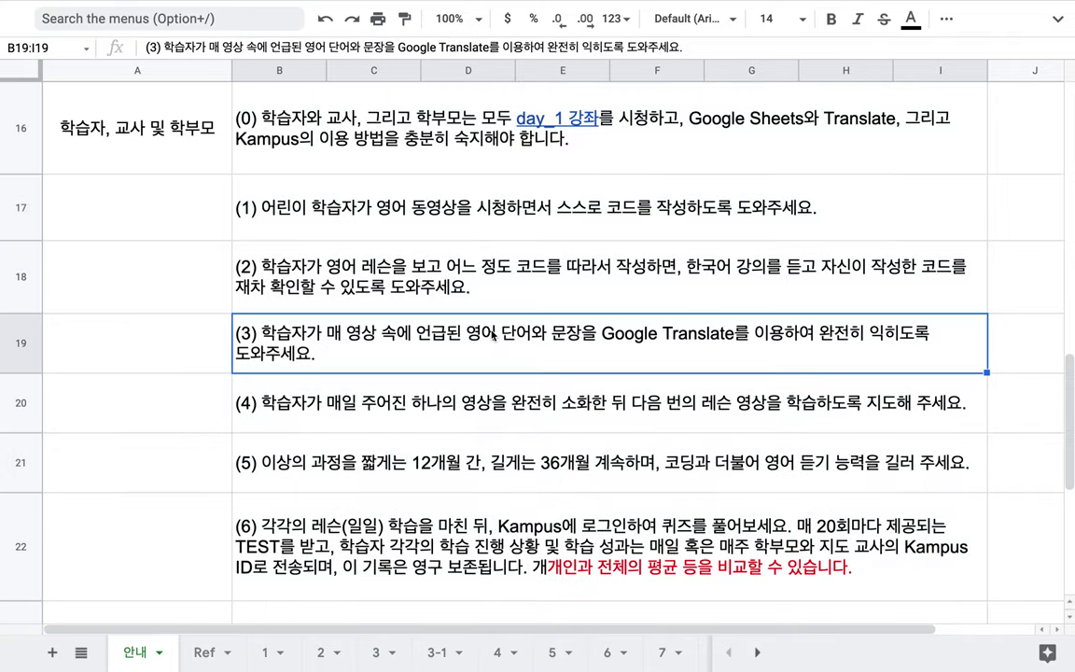
- Open guideline (3) in row 19, highlight "Google Translate" in it and leave the cell
double_click(629, 339)
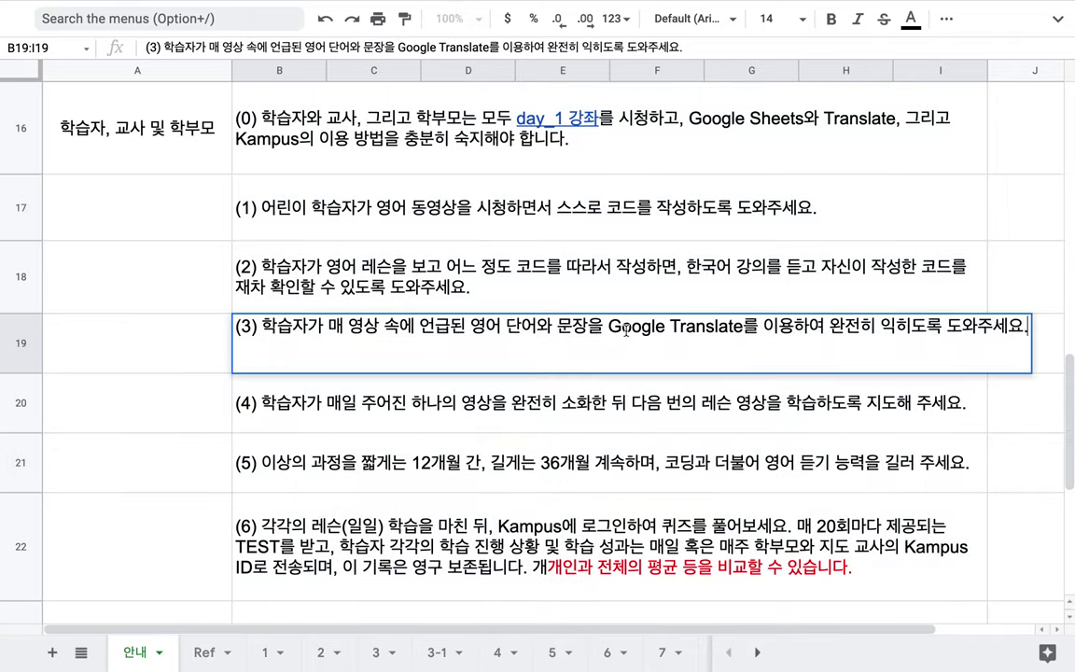
left_click_drag(606, 327, 740, 326)
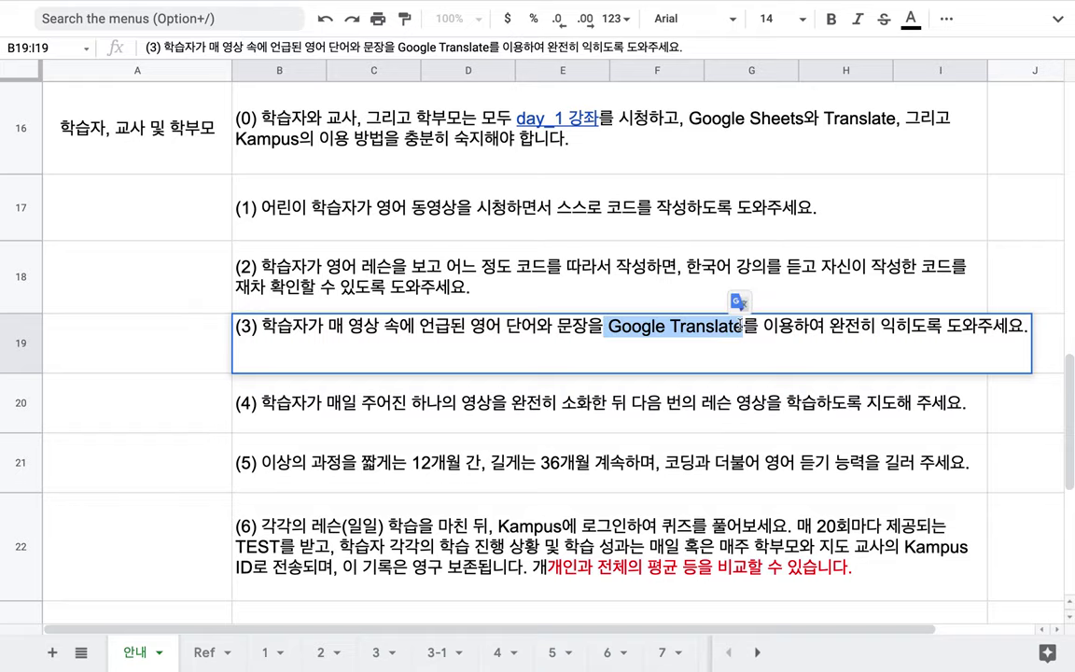
double_click(600, 235)
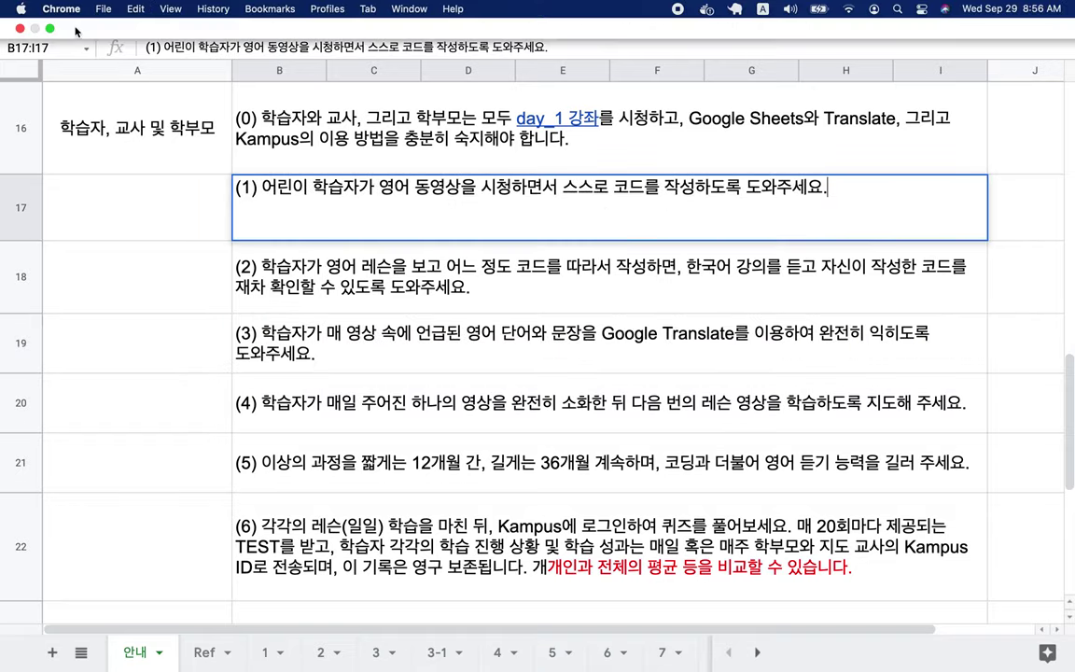
- Switch to Google Translate, highlight "studing" in the English sentence about Scratch coding, and play the sentence aloud
left_click(49, 29)
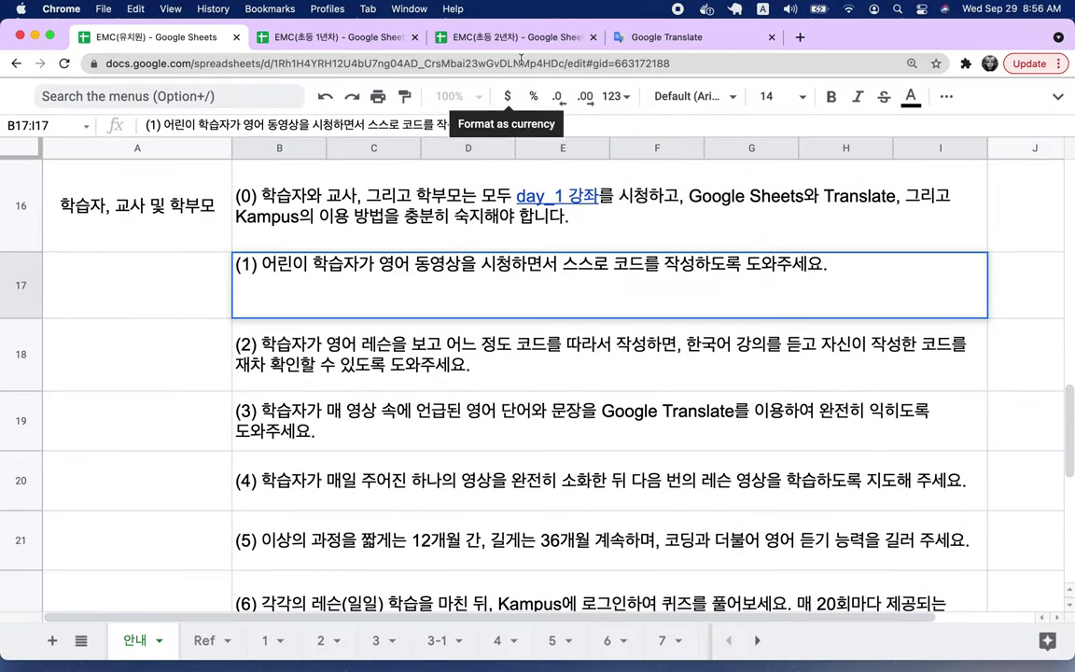
left_click(674, 38)
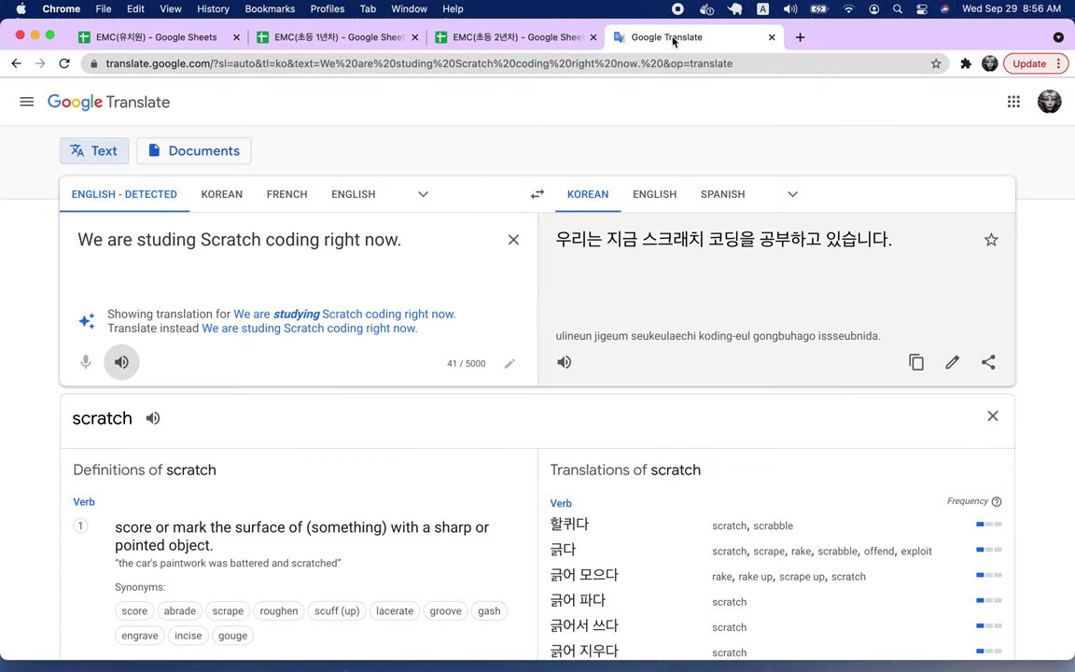
triple_click(117, 241)
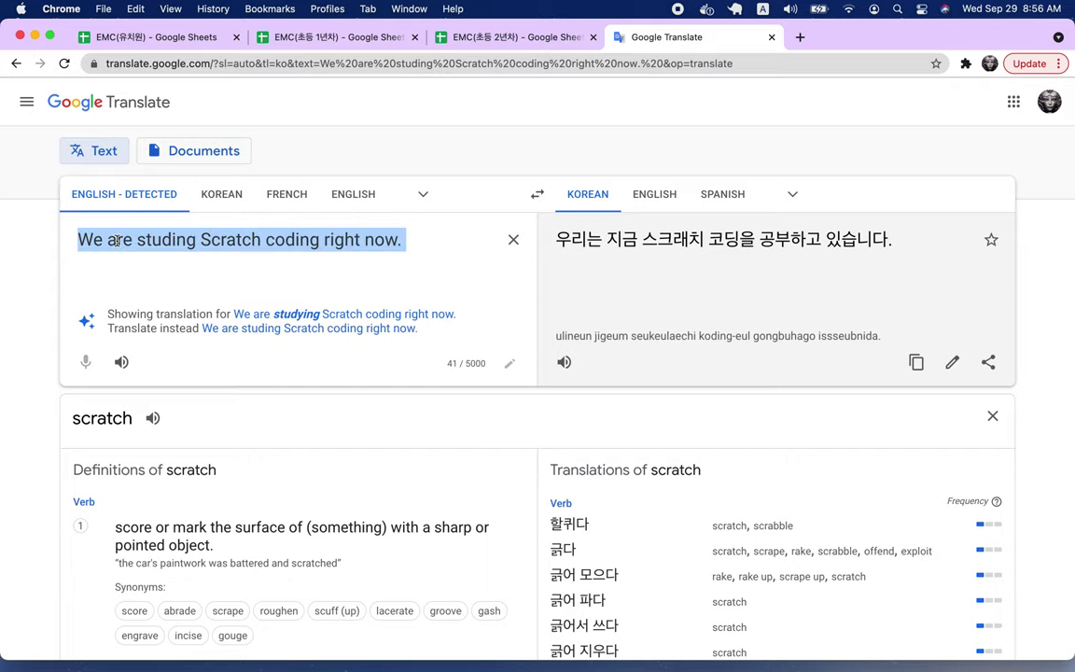
double_click(166, 241)
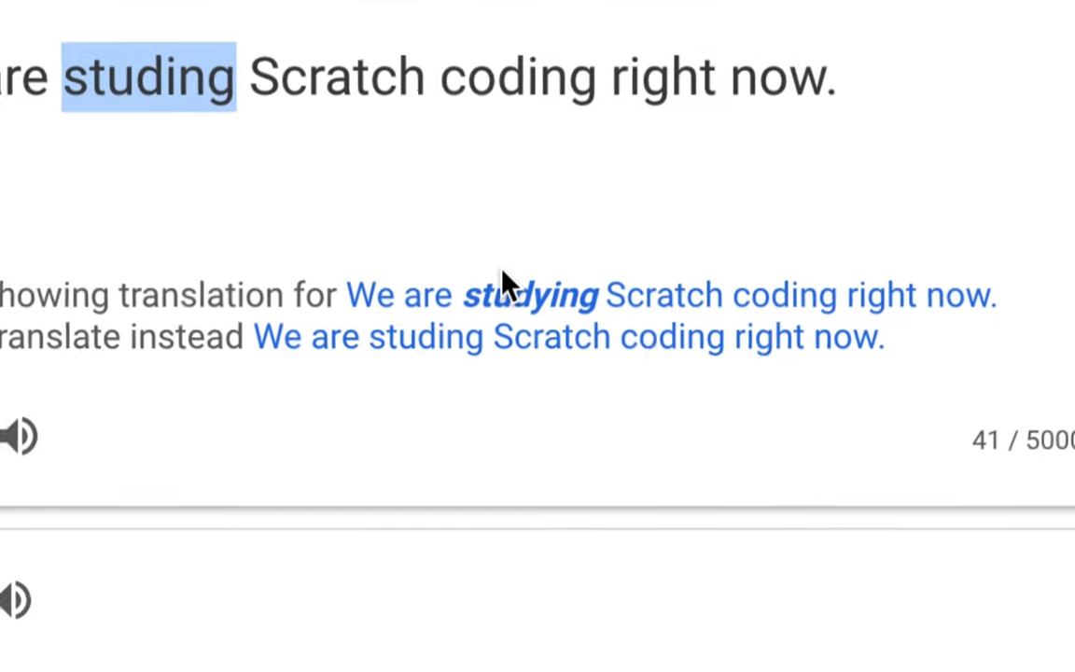
left_click(18, 436)
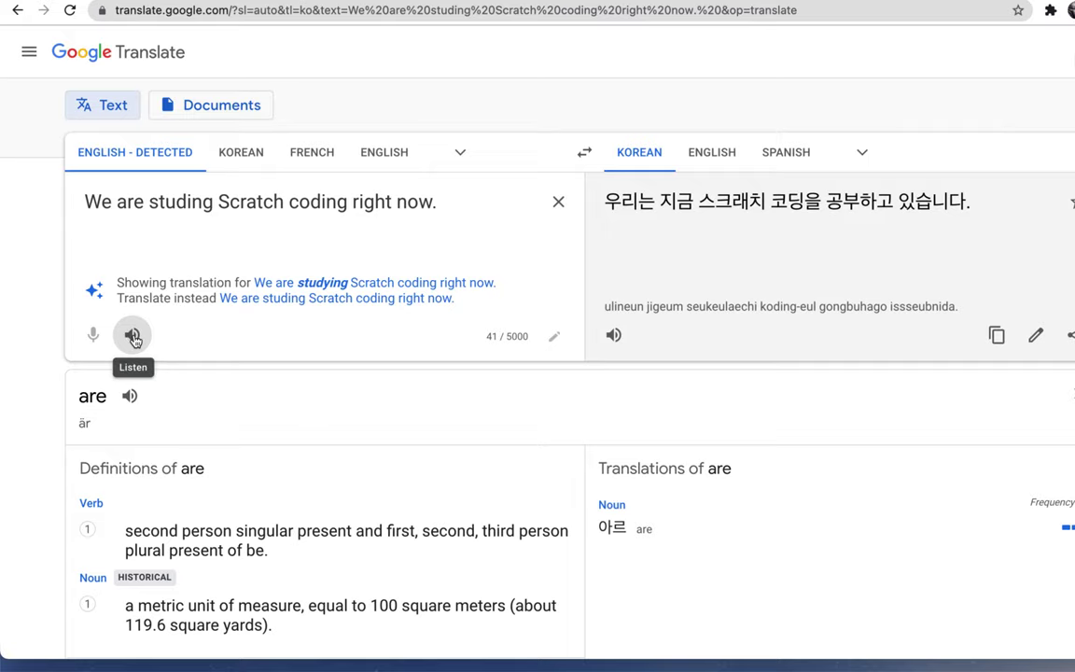
- Look up the word "Scratch" from the sentence, view its definitions and translations, and play its pronunciation
double_click(241, 202)
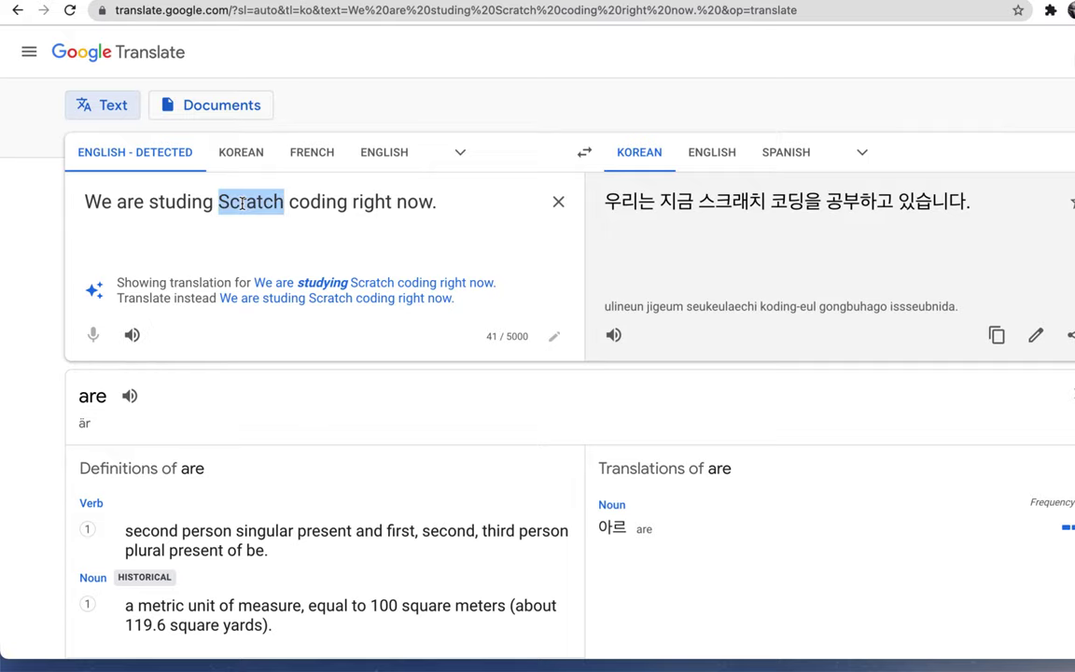
scroll(176, 408, "down", 2)
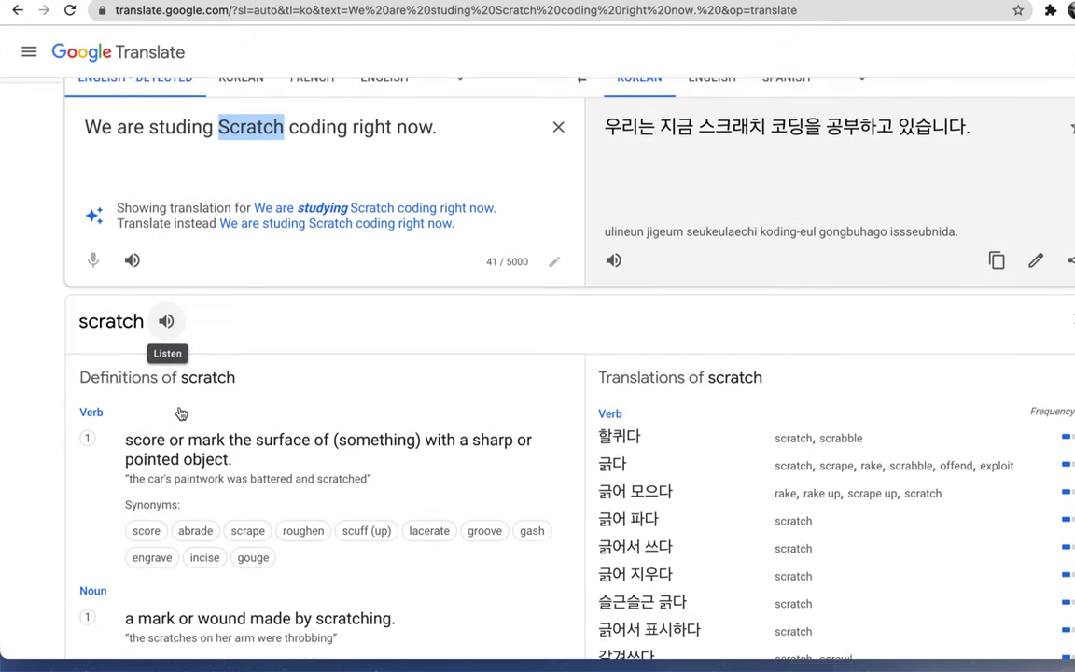
scroll(180, 411, "down", 2)
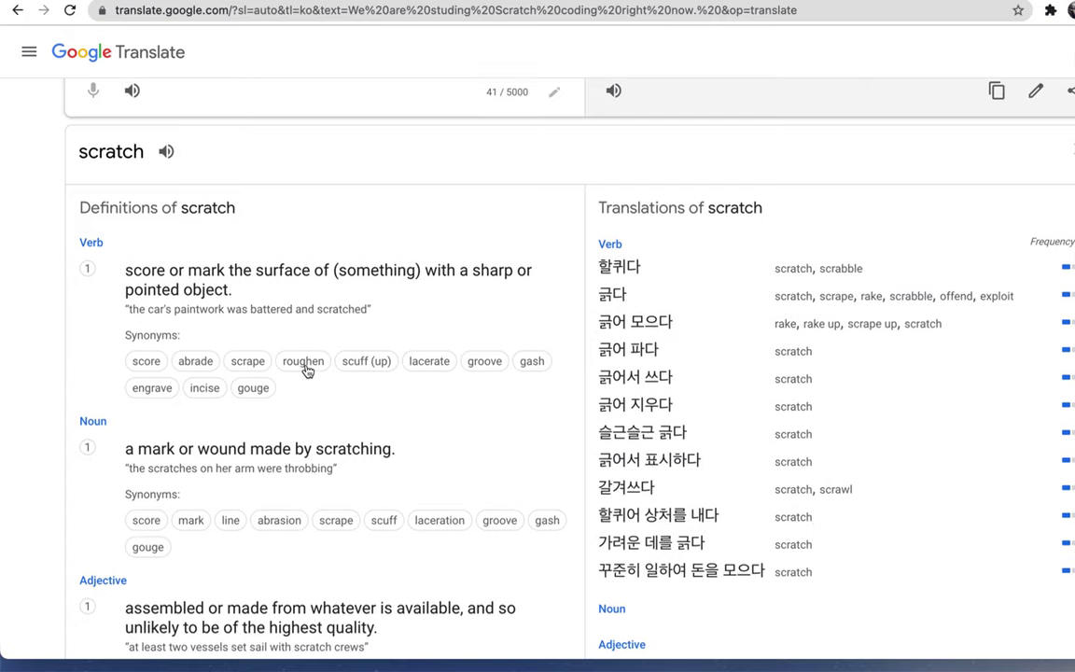
scroll(307, 370, "up", 3)
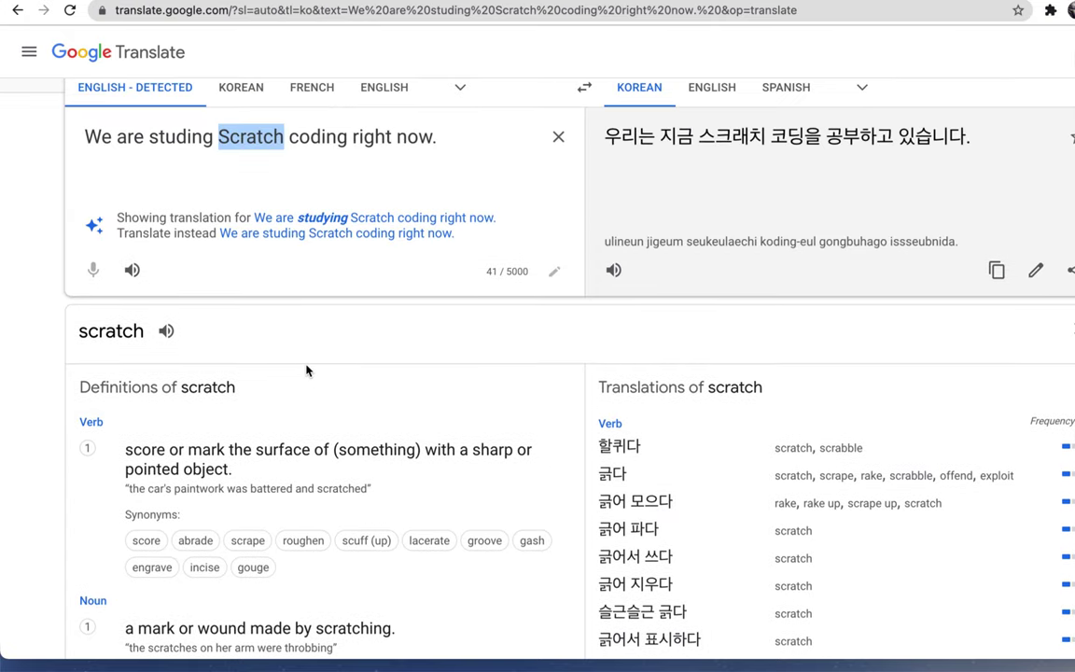
left_click(158, 332)
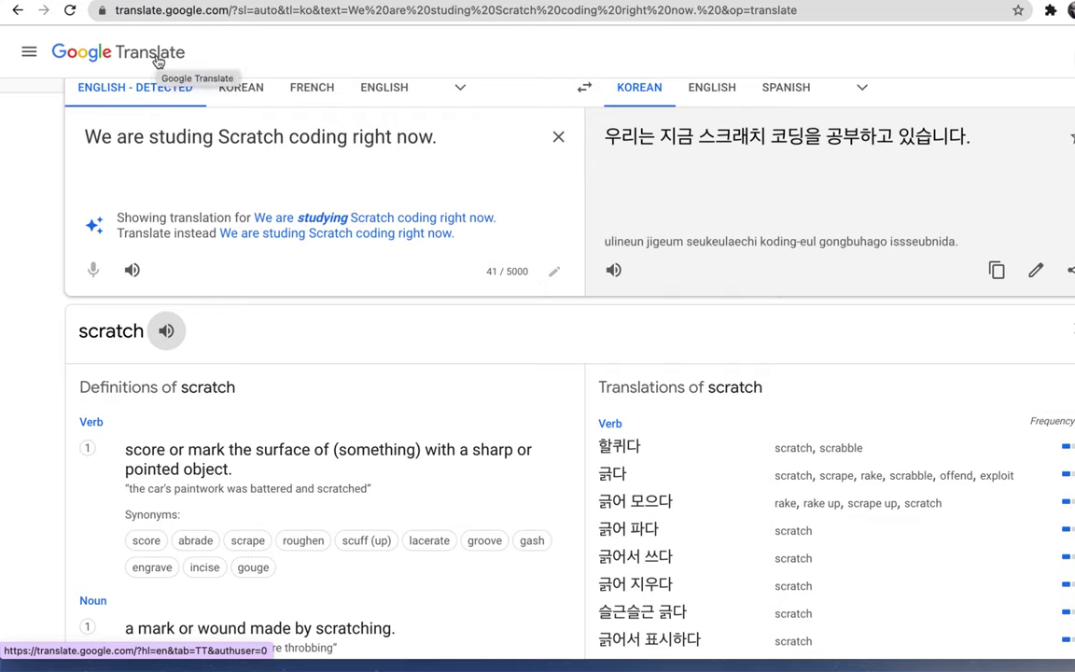
- Highlight the Korean translation of the whole sentence and return to the EMC(유치원) spreadsheet
scroll(172, 154, "up", 2)
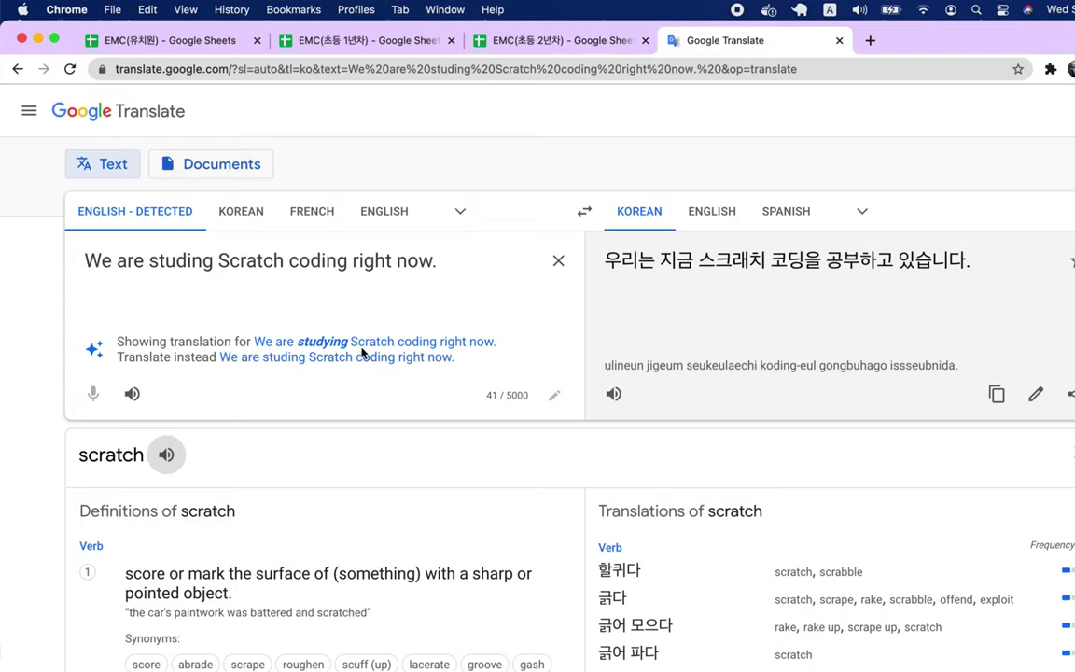
triple_click(693, 265)
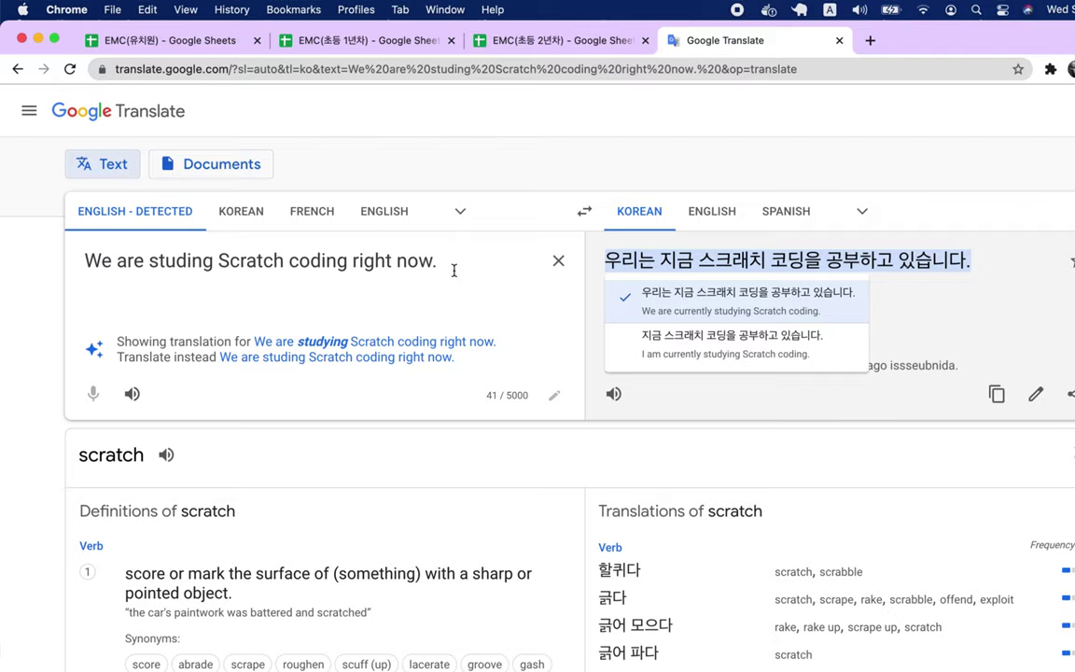
left_click(210, 40)
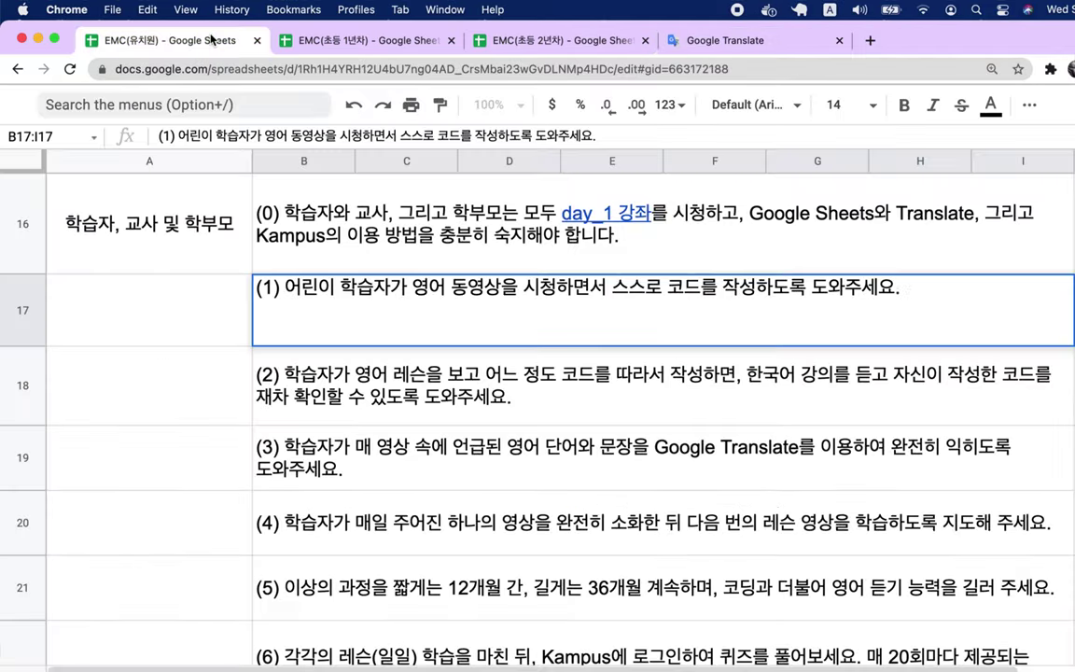
- Open guideline (3) in row 19 and highlight "영어 단어와 문장" in it
left_click(370, 456)
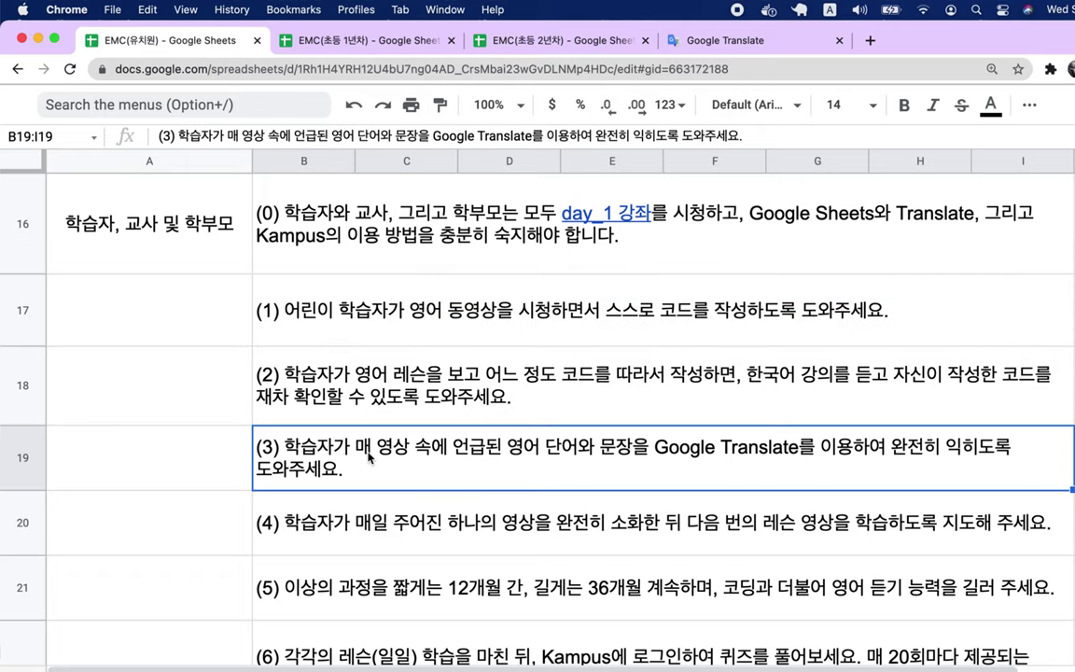
scroll(370, 456, "down", 2)
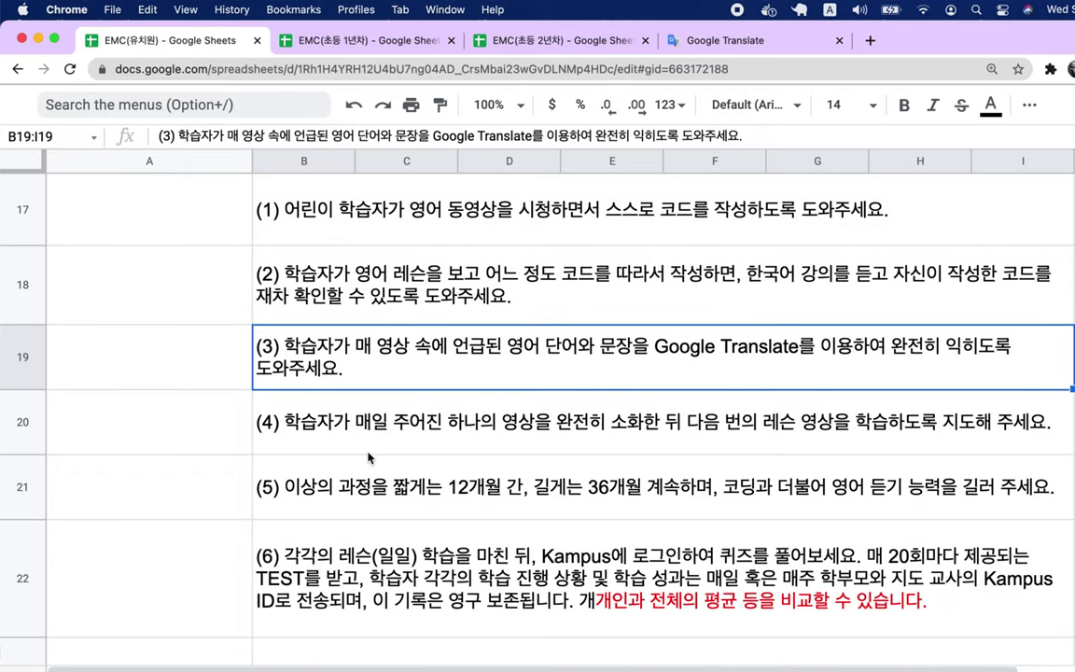
double_click(506, 361)
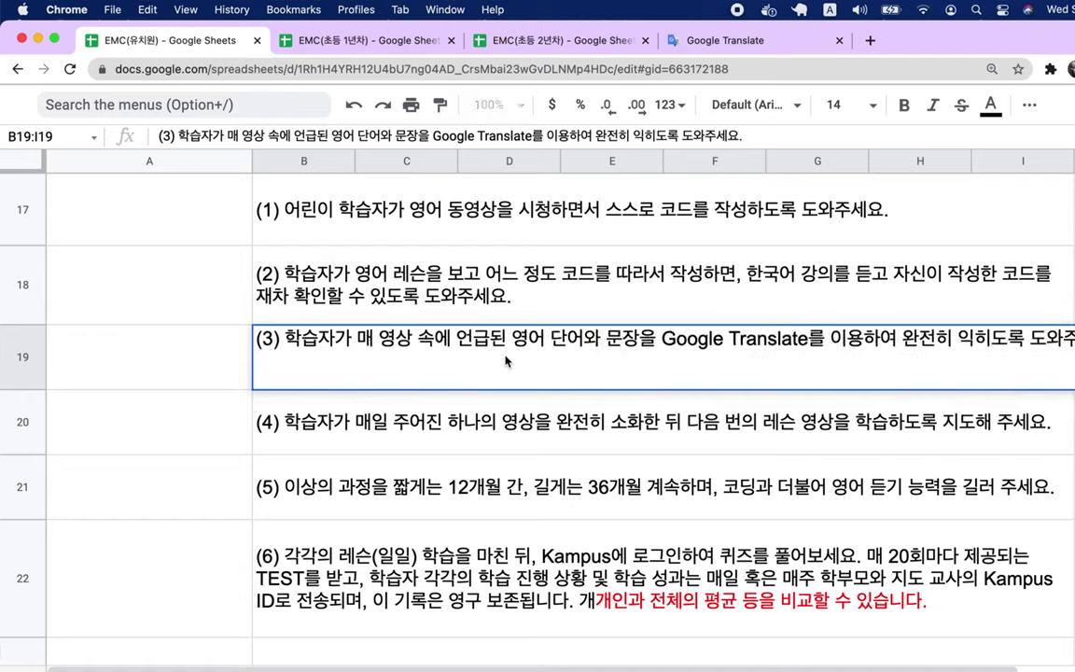
left_click_drag(512, 338, 636, 338)
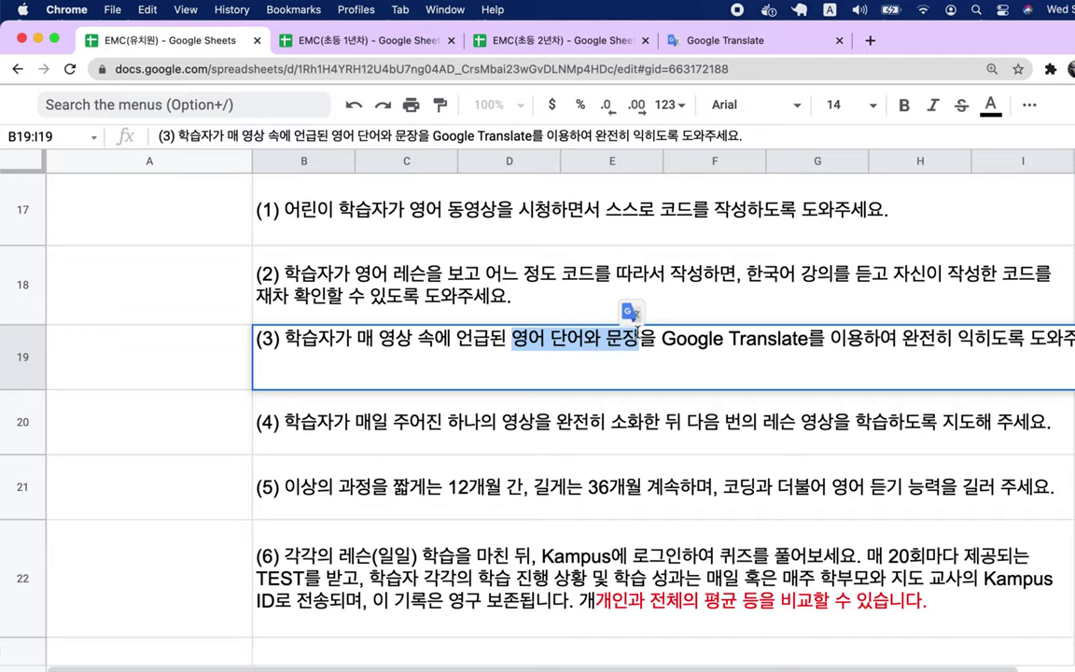
- Go through guidelines (3) to (7) in rows 19 to 23, highlighting "Google" in (3) and opening (6)
double_click(711, 338)
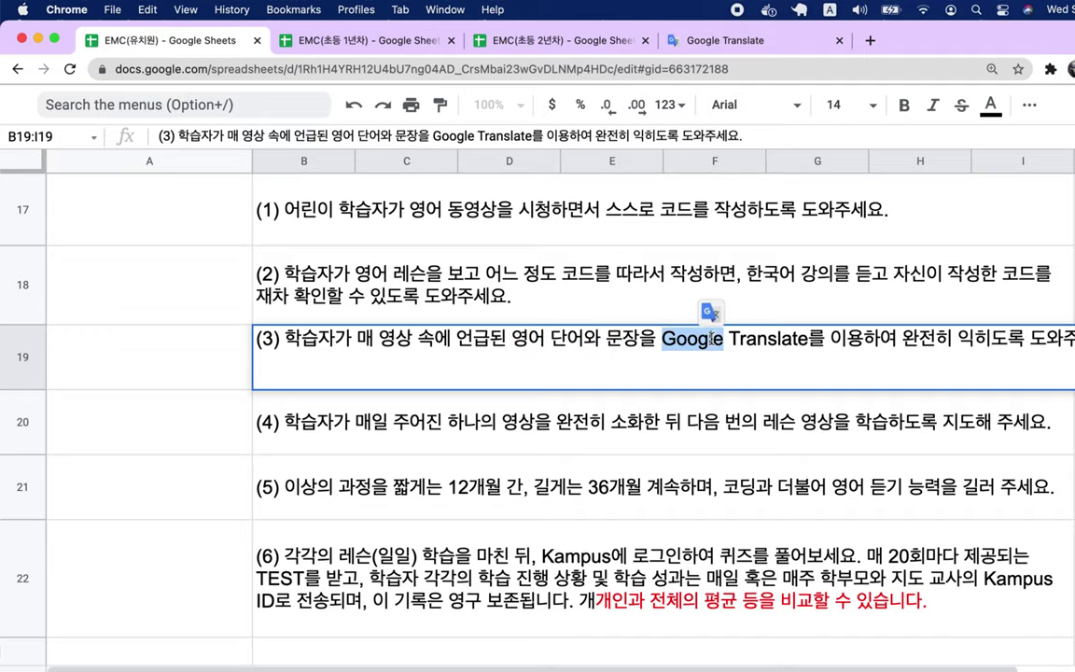
left_click(518, 392)
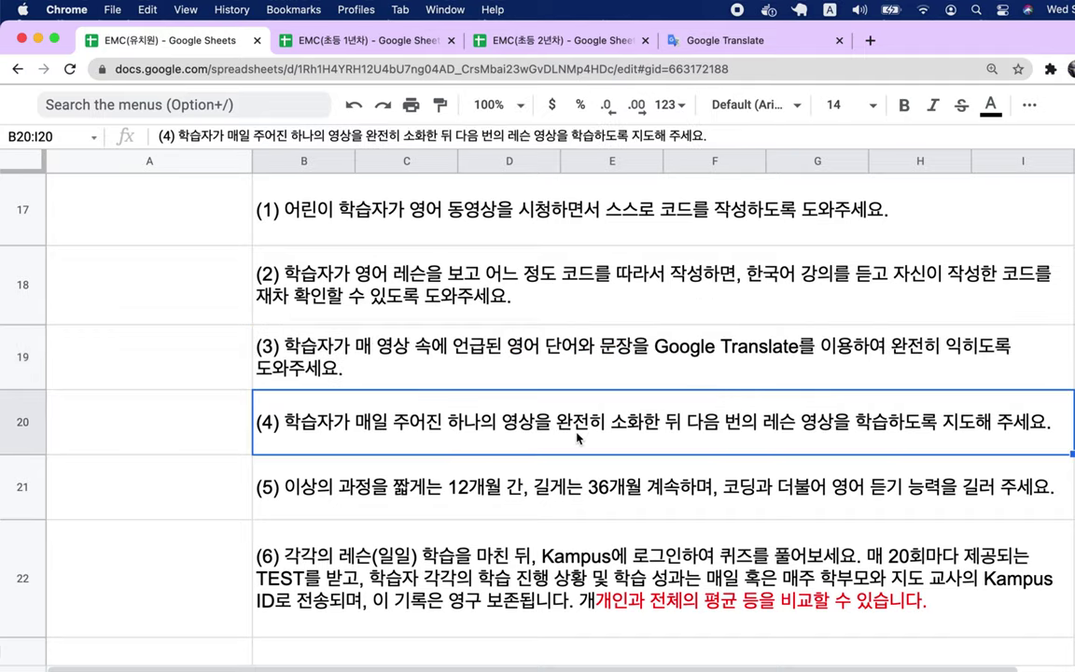
left_click(531, 514)
scroll(531, 514, "down", 4)
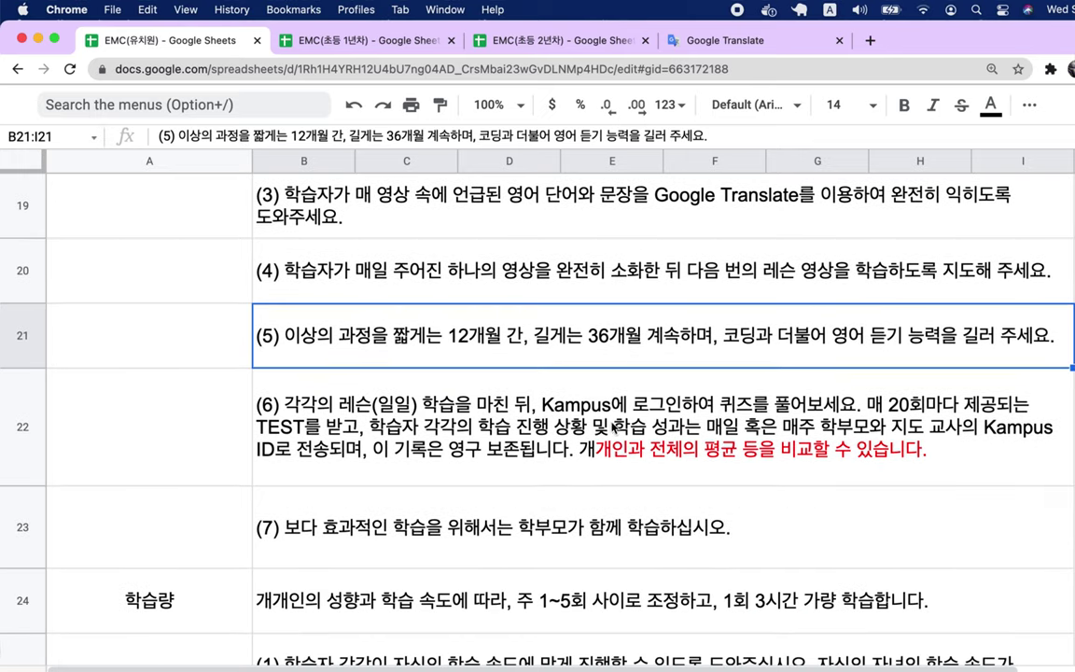
double_click(574, 420)
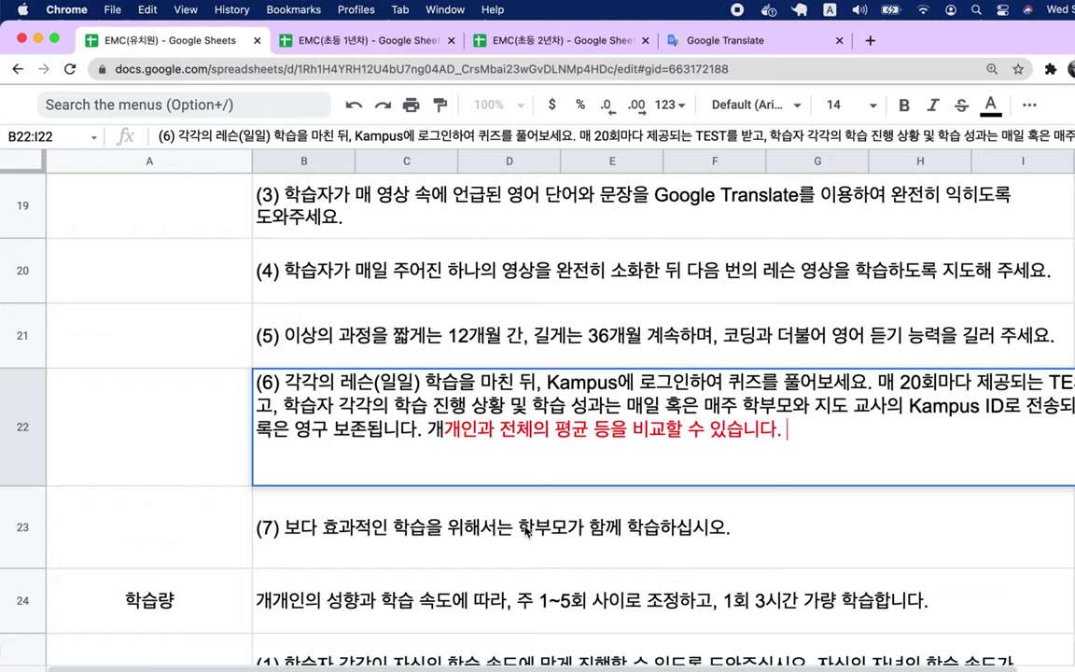
left_click(476, 504)
scroll(525, 532, "down", 6)
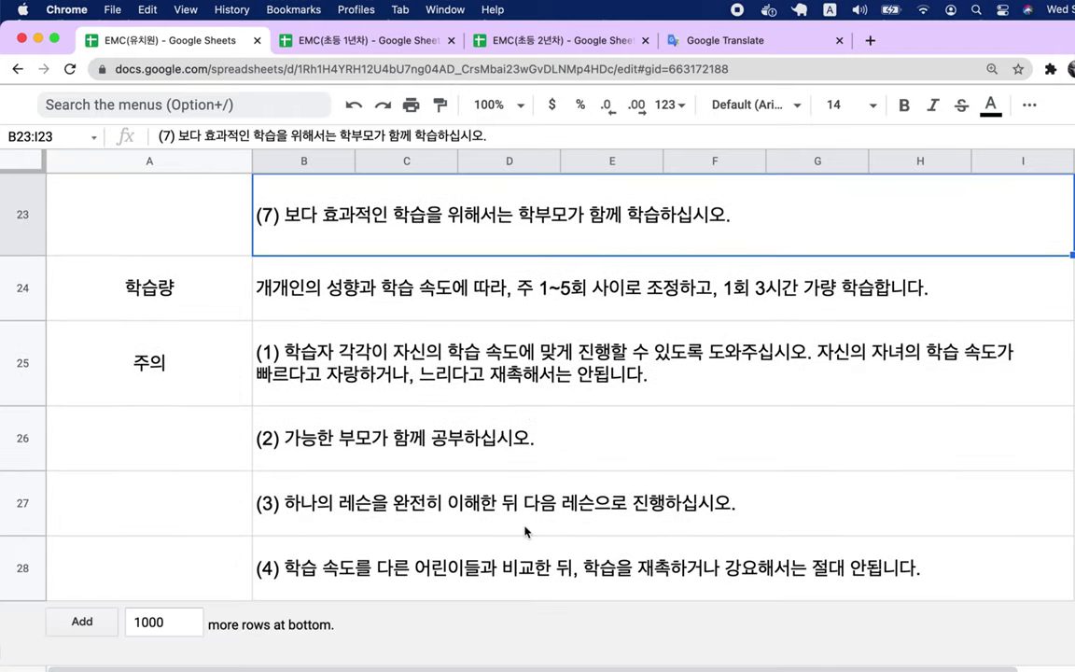
- Browse the numbered lesson sheets of the workbook up to about lesson 21 and back
scroll(607, 242, "up", 10)
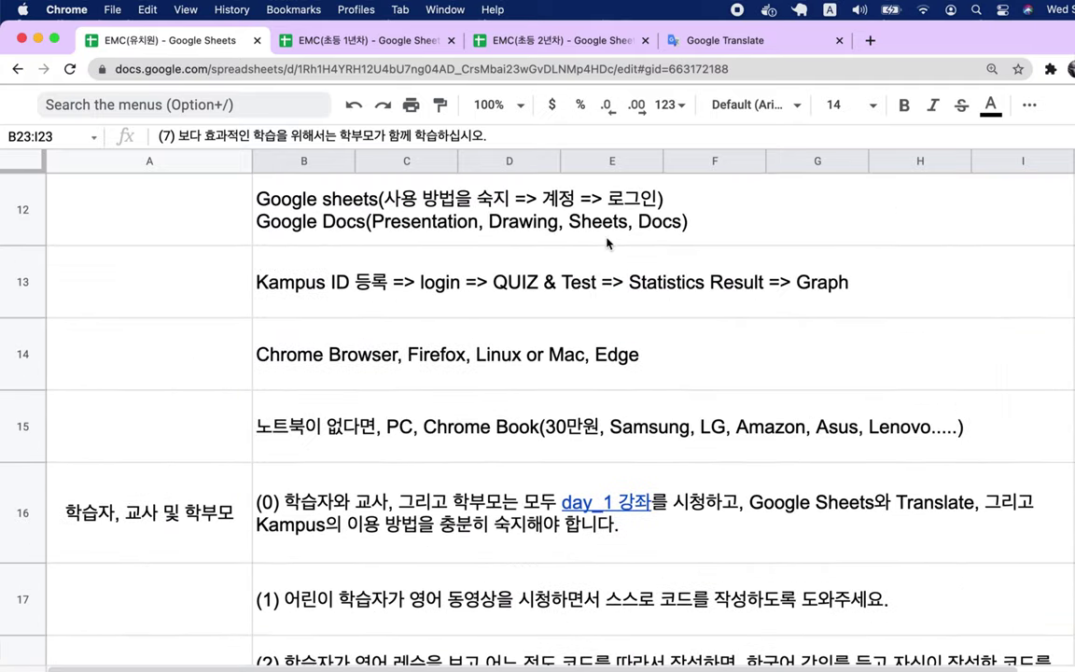
left_click(54, 39)
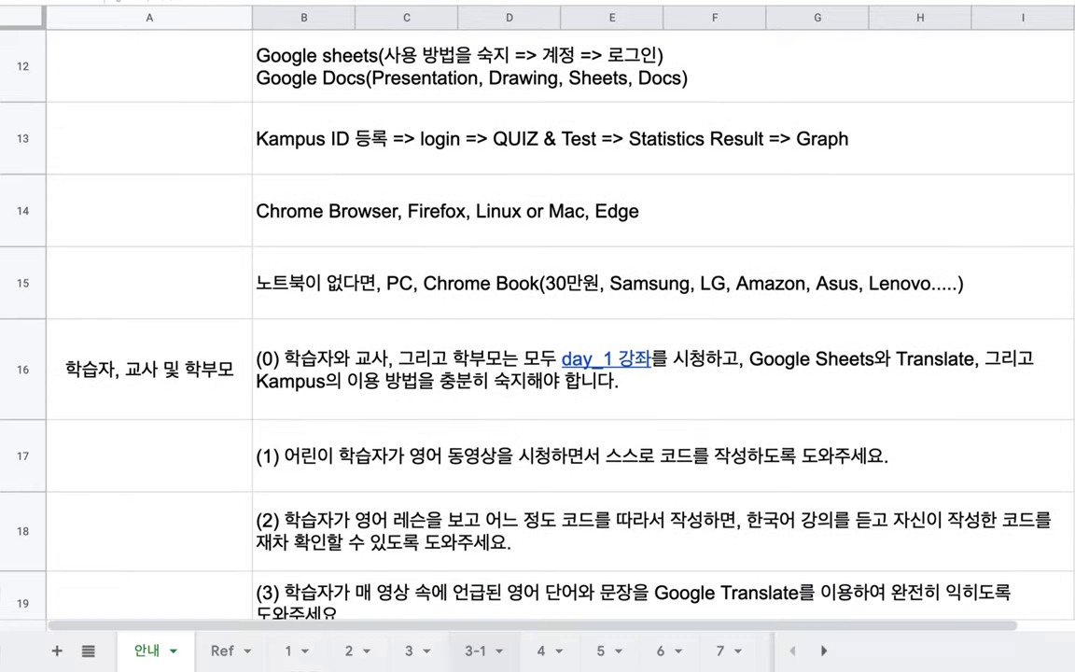
mouse_move(401, 650)
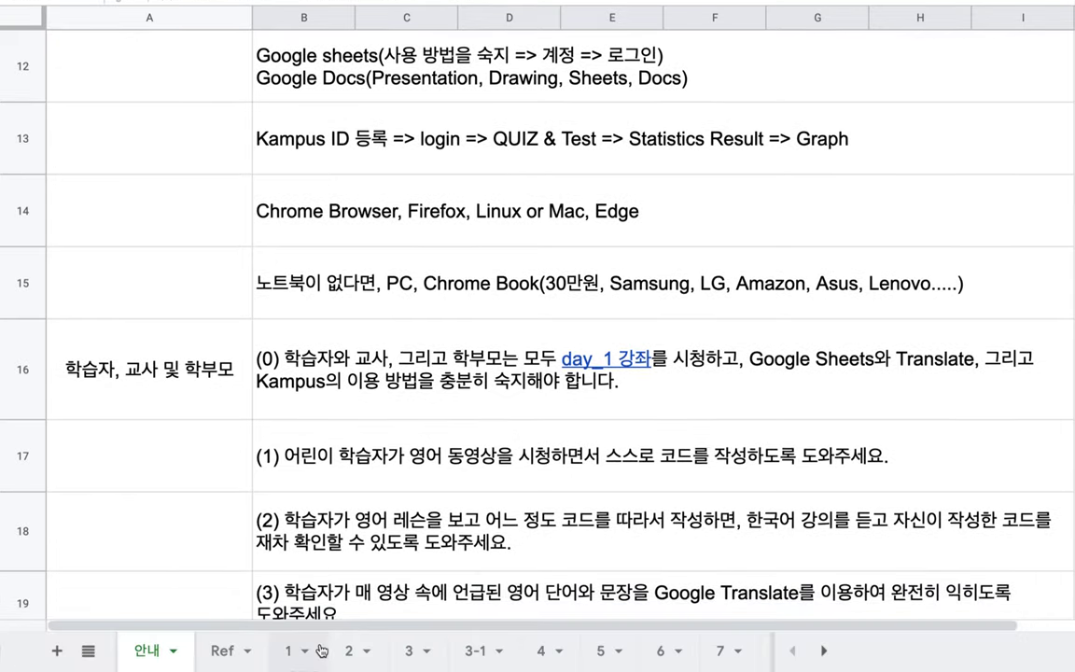
scroll(320, 651, "right", 10)
scroll(320, 650, "right", 5)
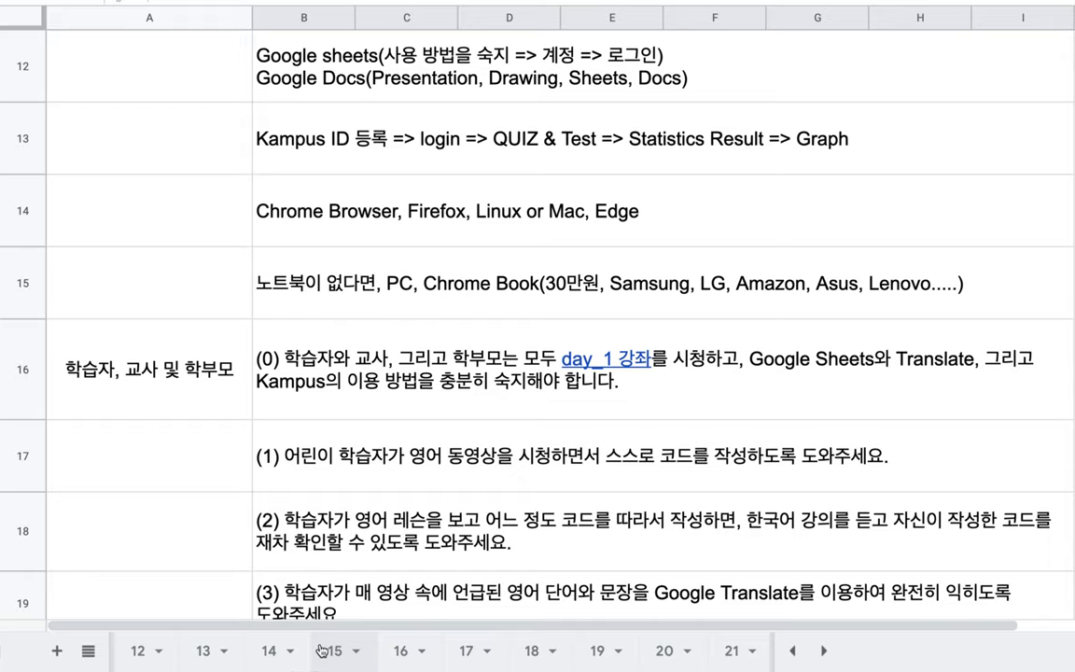
scroll(320, 650, "left", 9)
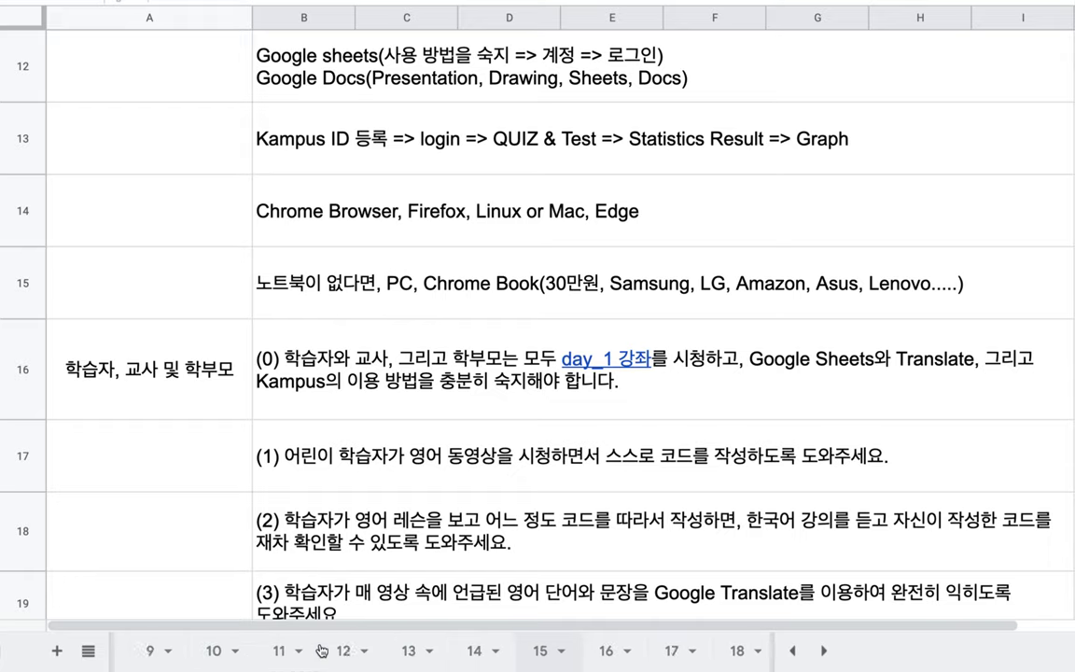
- Highlight "주 1~5회 사이로" in the 학습량 text in row 24, and select the 주의 items in rows 25 to 28
scroll(423, 411, "down", 3)
scroll(423, 450, "down", 6)
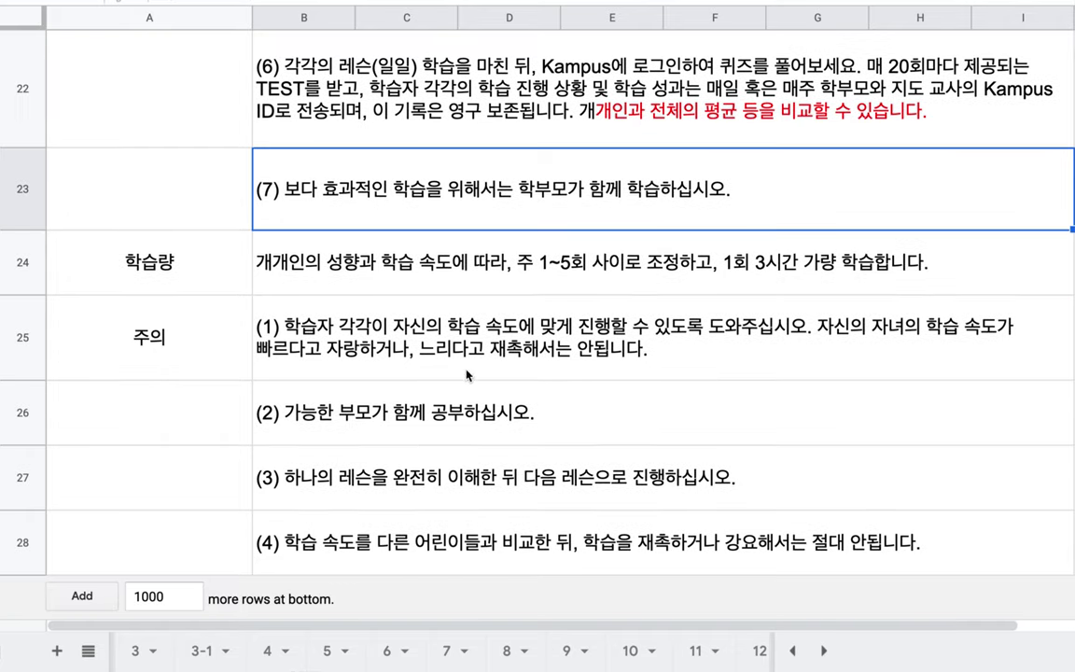
double_click(406, 248)
left_click_drag(526, 244, 643, 250)
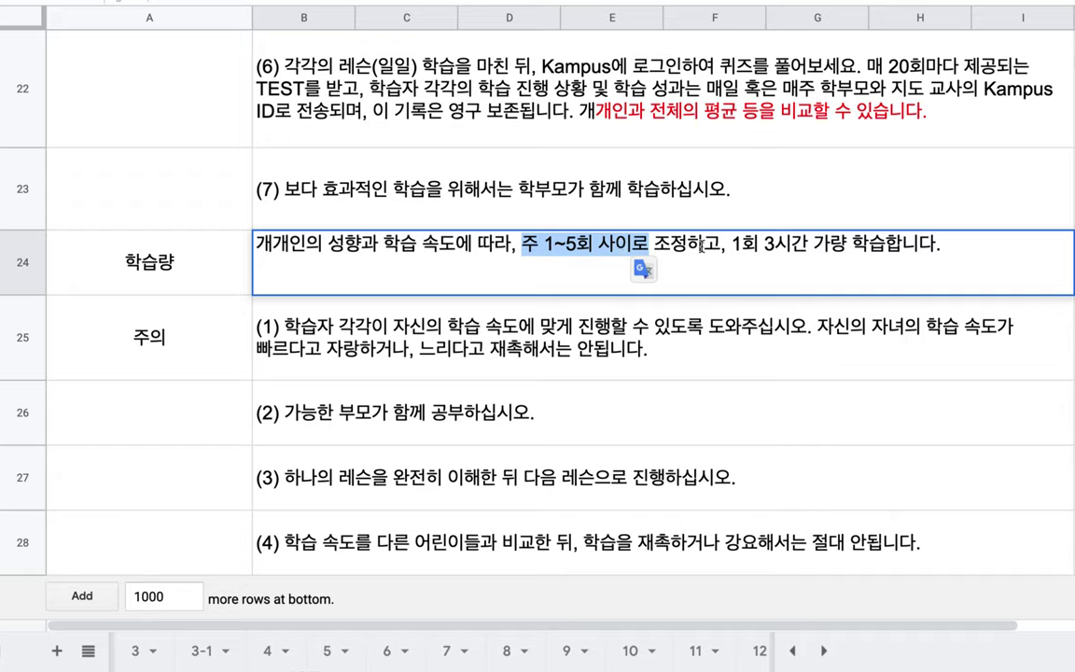
left_click_drag(477, 347, 491, 533)
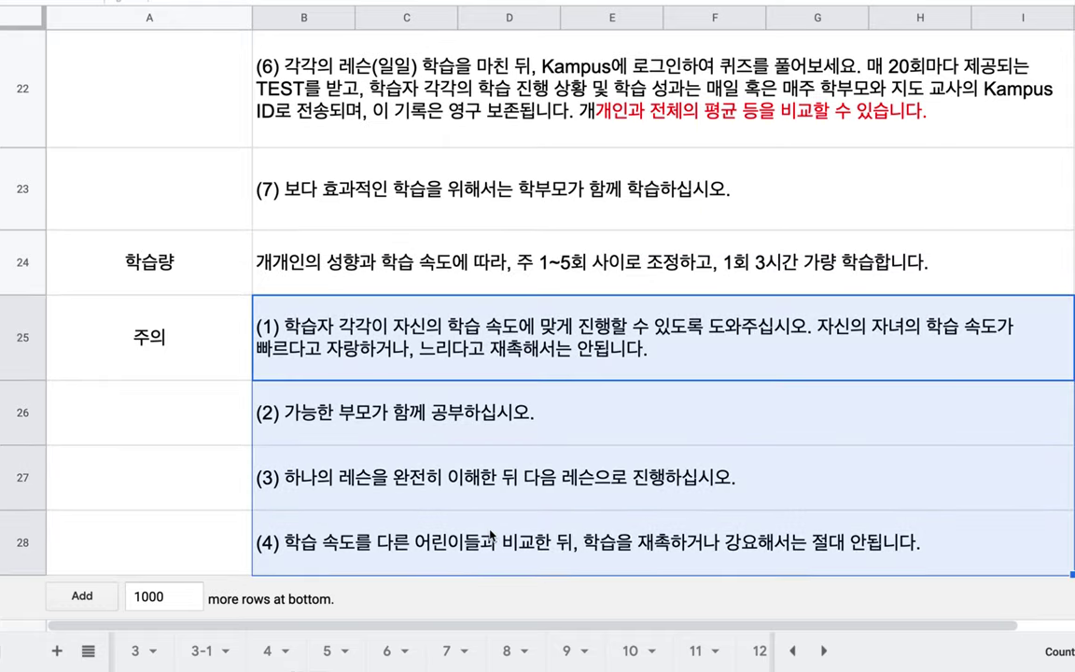
left_click(512, 345)
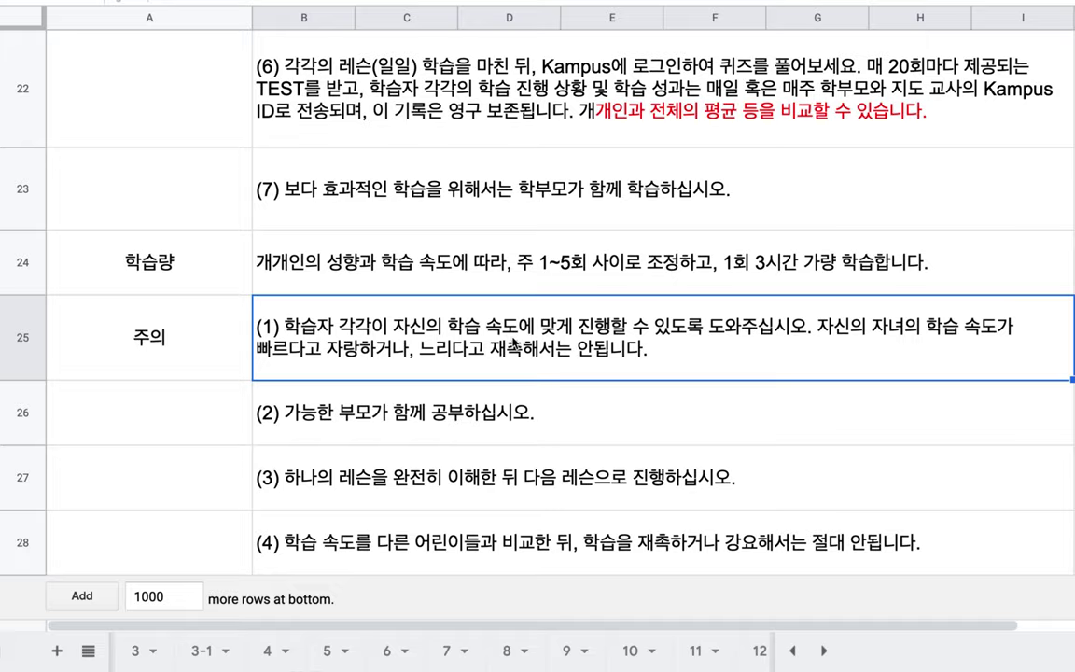
- Point out the 학습 연령 and 학습 목표 entries in rows 2 and 4, and 주의 items (4) and (3)
left_click(546, 262)
scroll(550, 254, "up", 15)
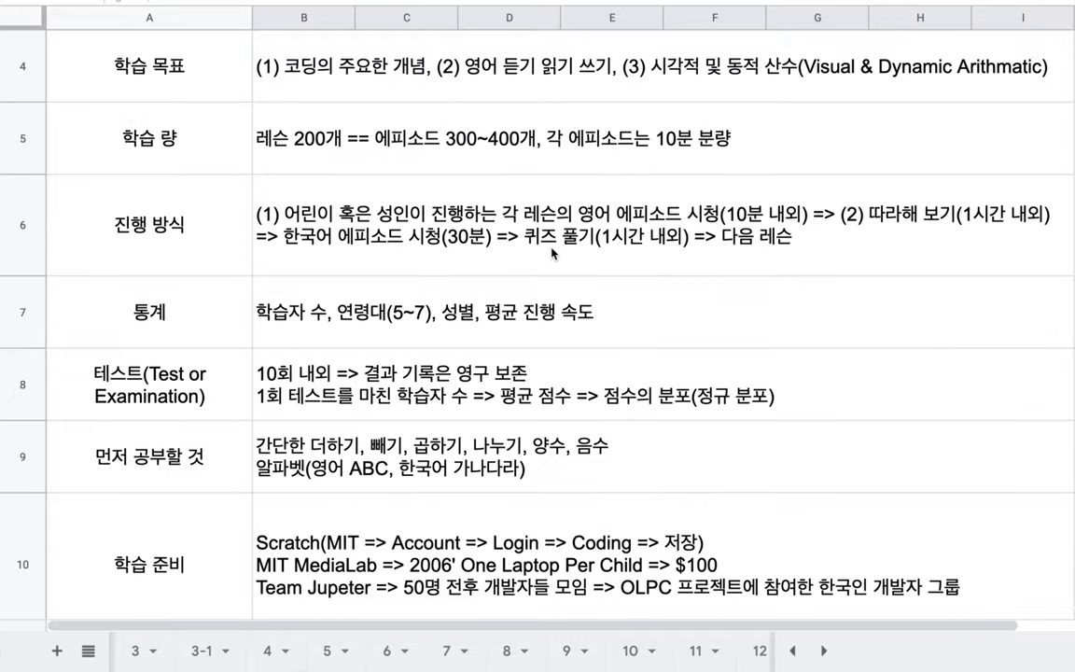
left_click(545, 146)
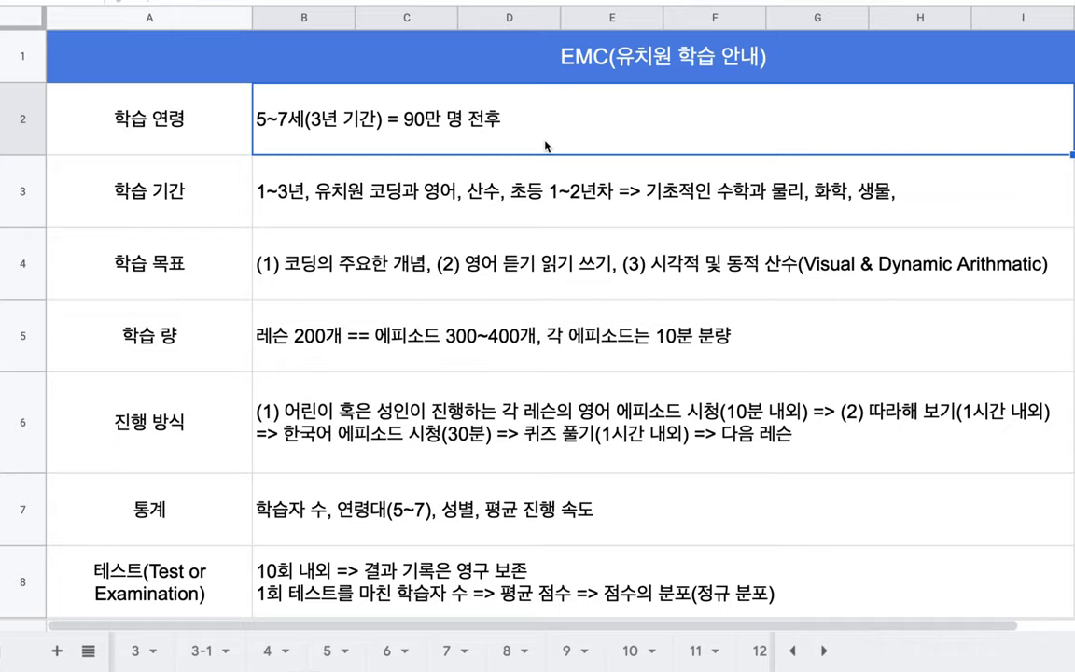
left_click(514, 237)
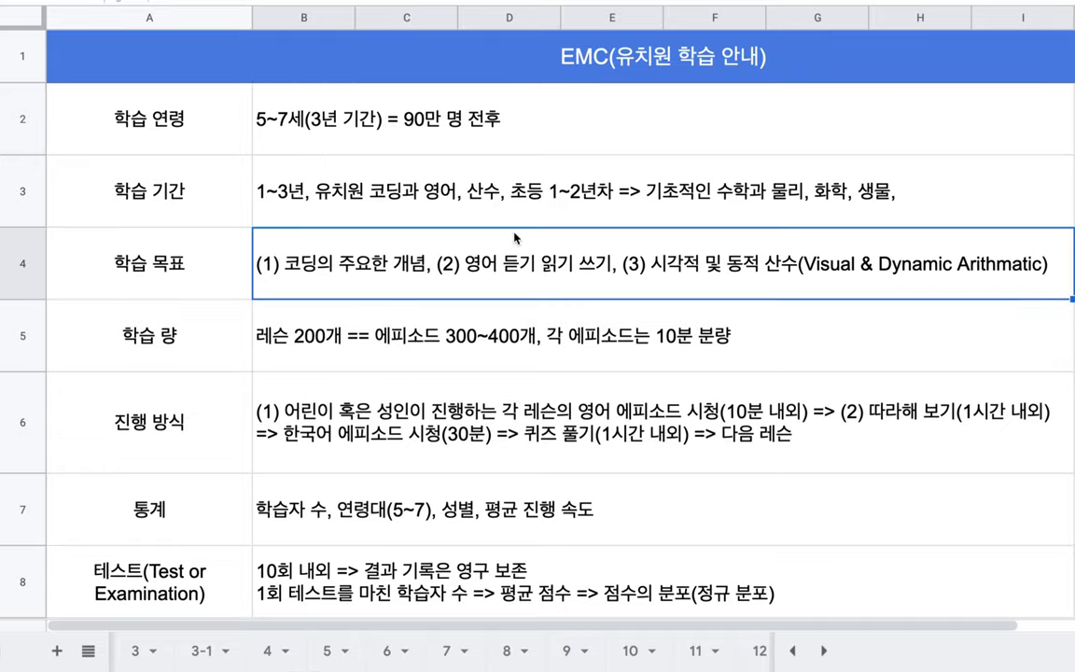
scroll(514, 237, "down", 15)
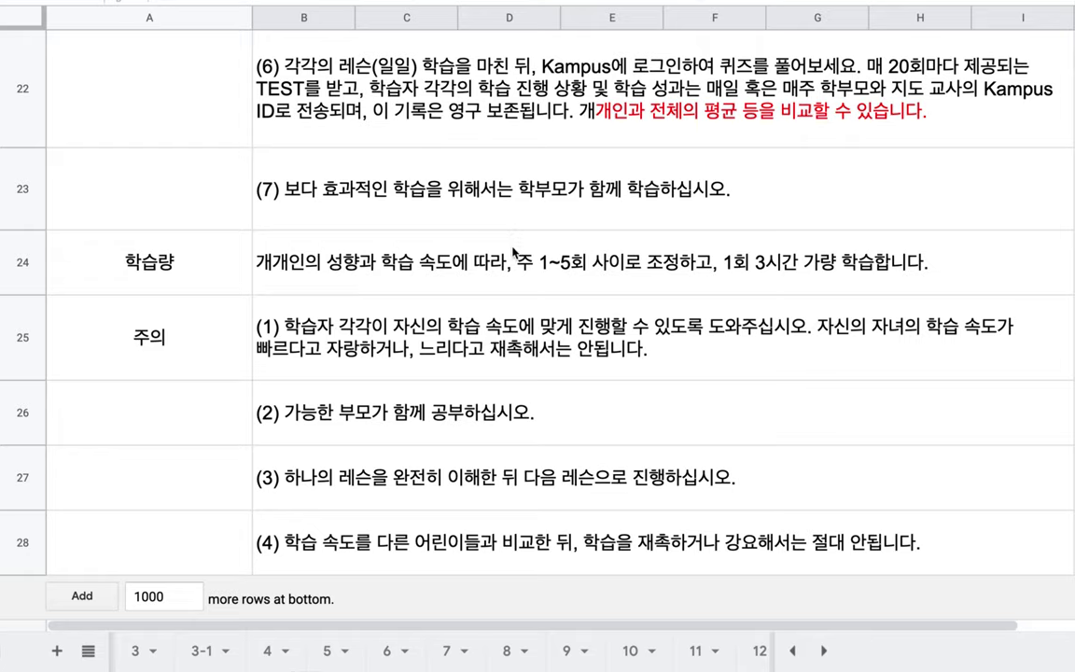
left_click(485, 544)
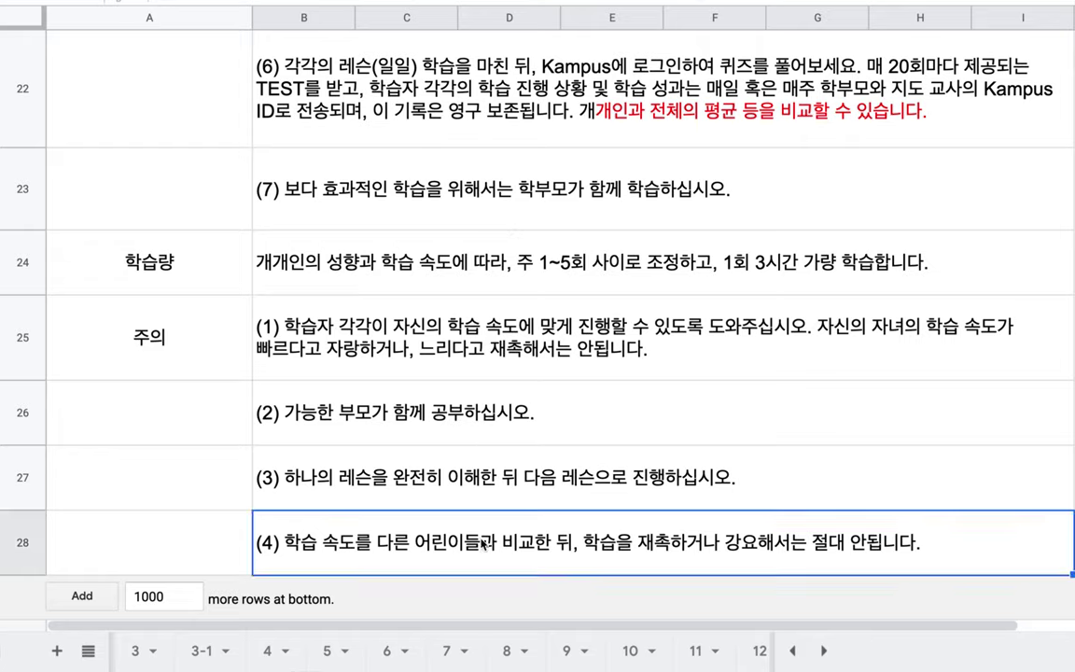
left_click(472, 484)
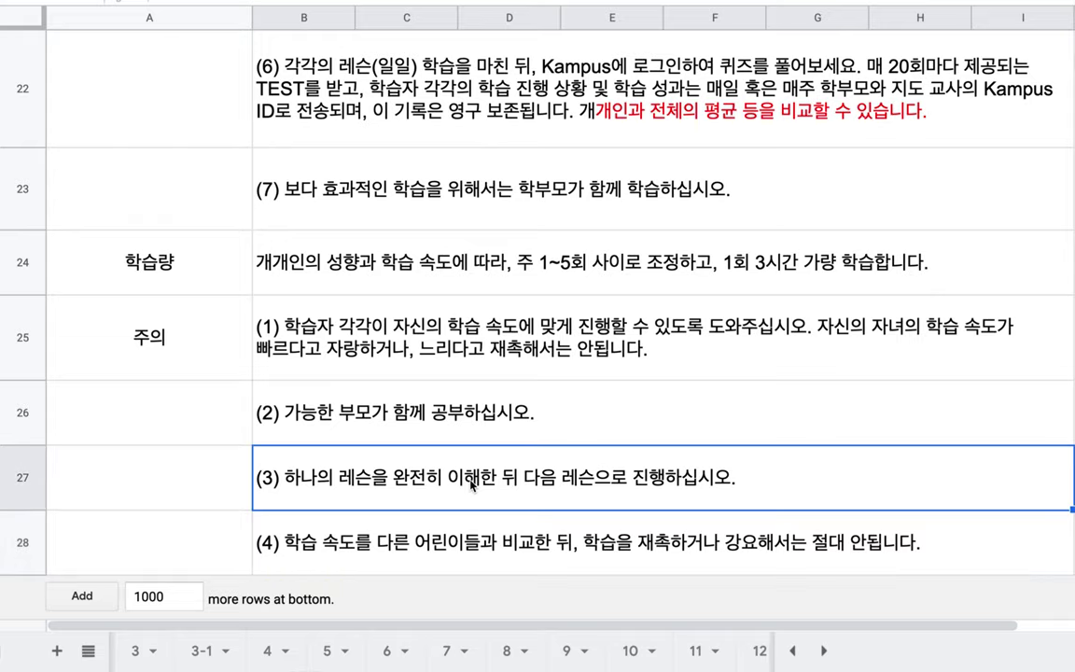
- Open the Ref sheet and select four consecutive lesson titles near the start of the list
scroll(235, 656, "left", 2)
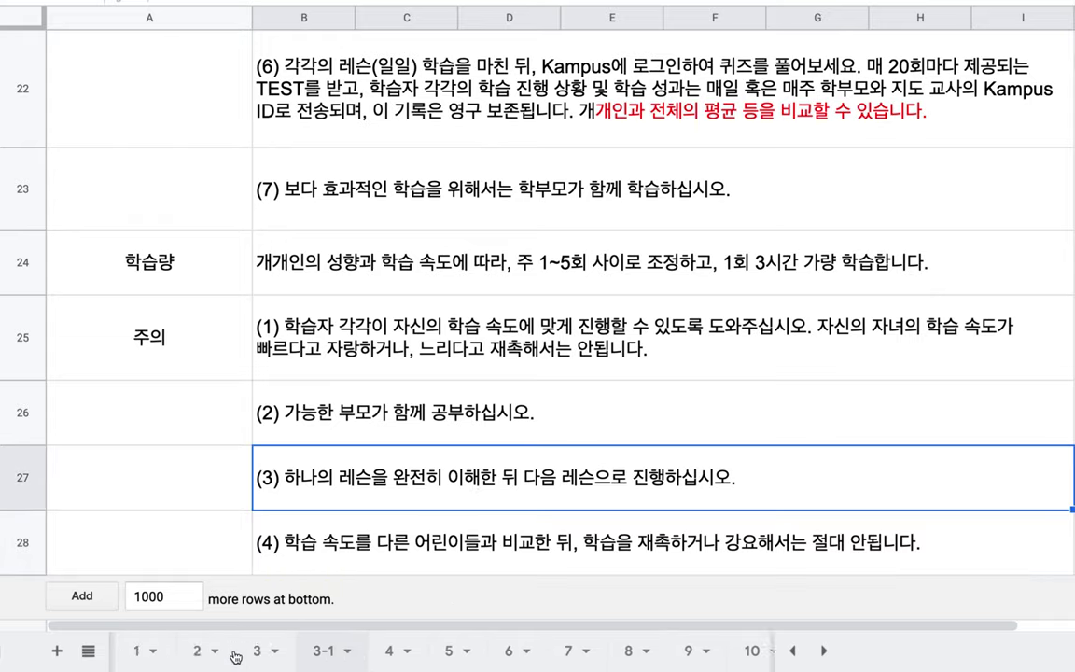
scroll(235, 656, "left", 2)
left_click(217, 651)
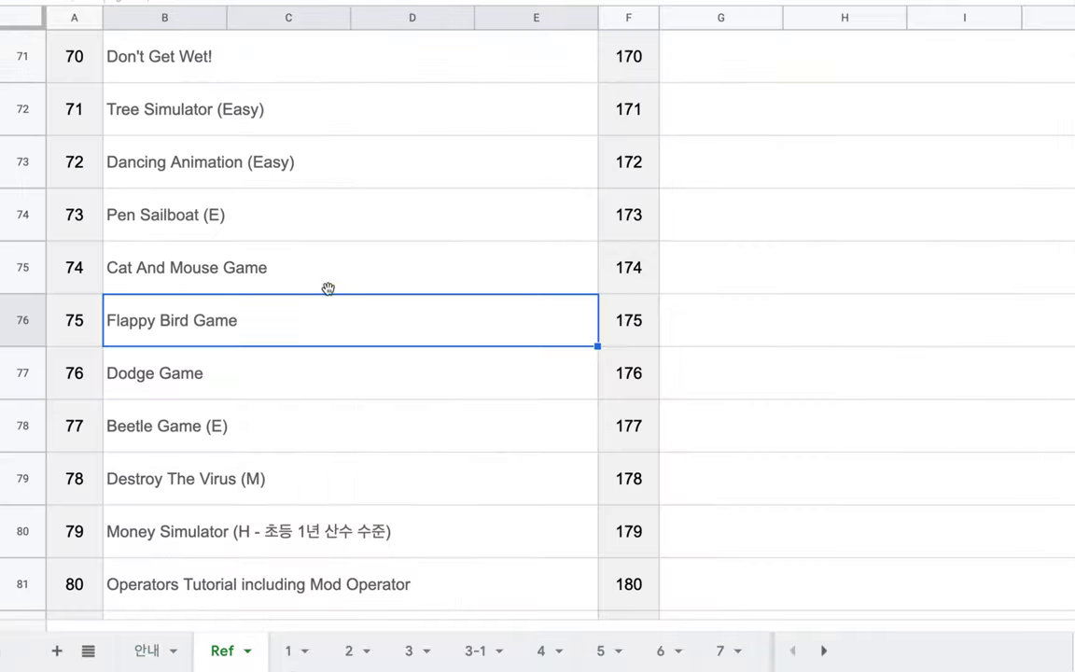
scroll(295, 287, "up", 10)
scroll(293, 289, "up", 10)
left_click_drag(257, 129, 264, 266)
- Look through the lesson list to its end and select the empty title cells for lessons 198 to 200
scroll(264, 268, "down", 6)
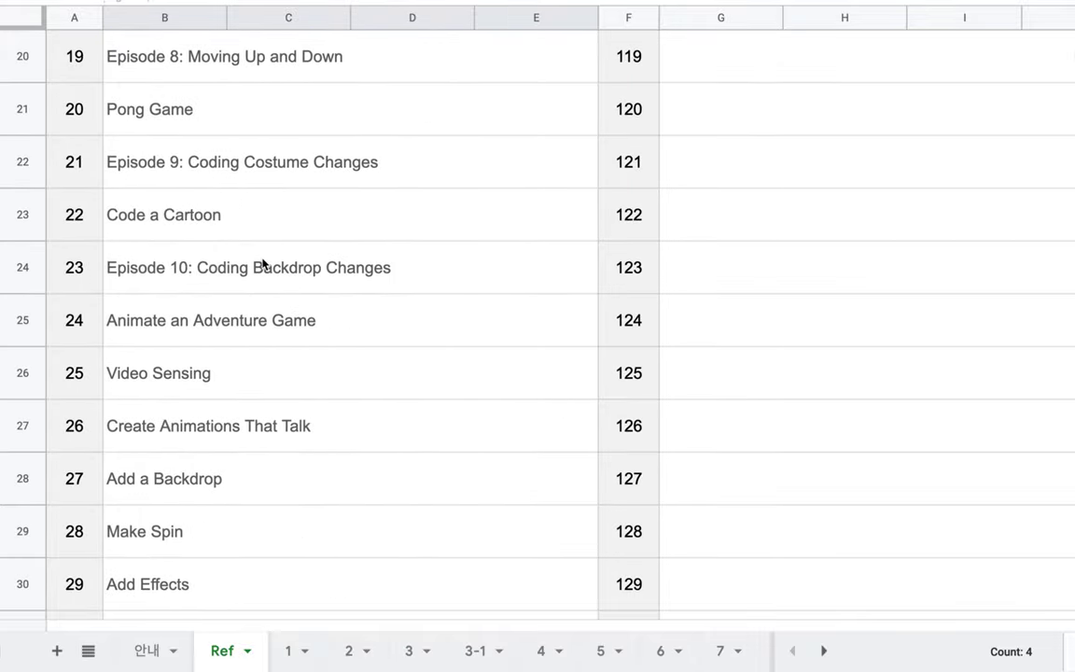
scroll(264, 266, "down", 20)
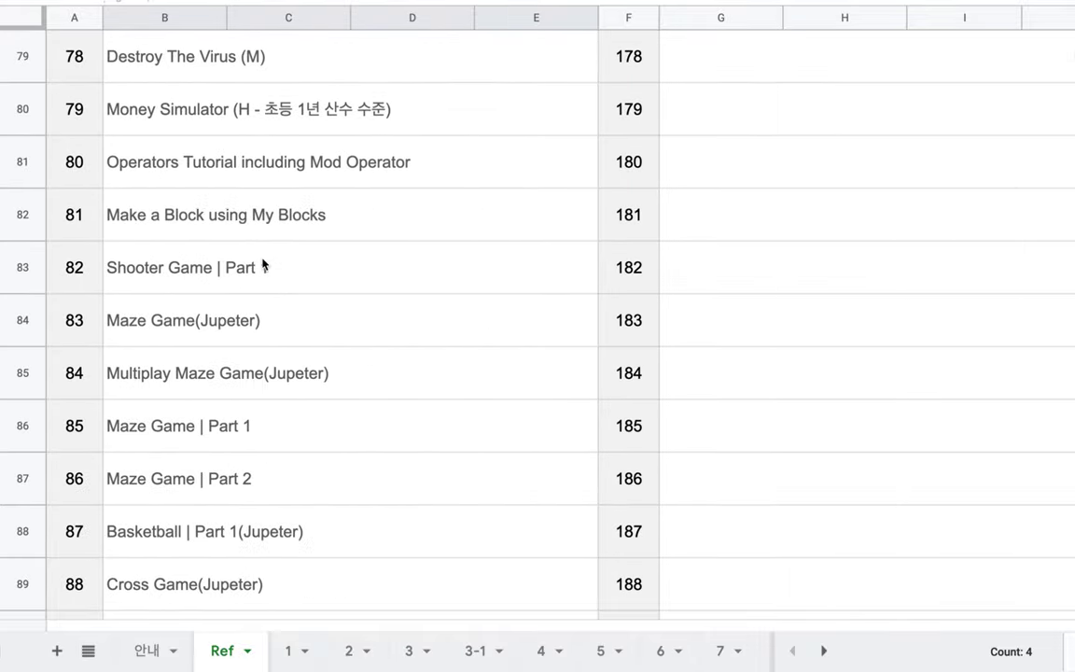
scroll(264, 266, "down", 4)
left_click_drag(782, 445, 808, 521)
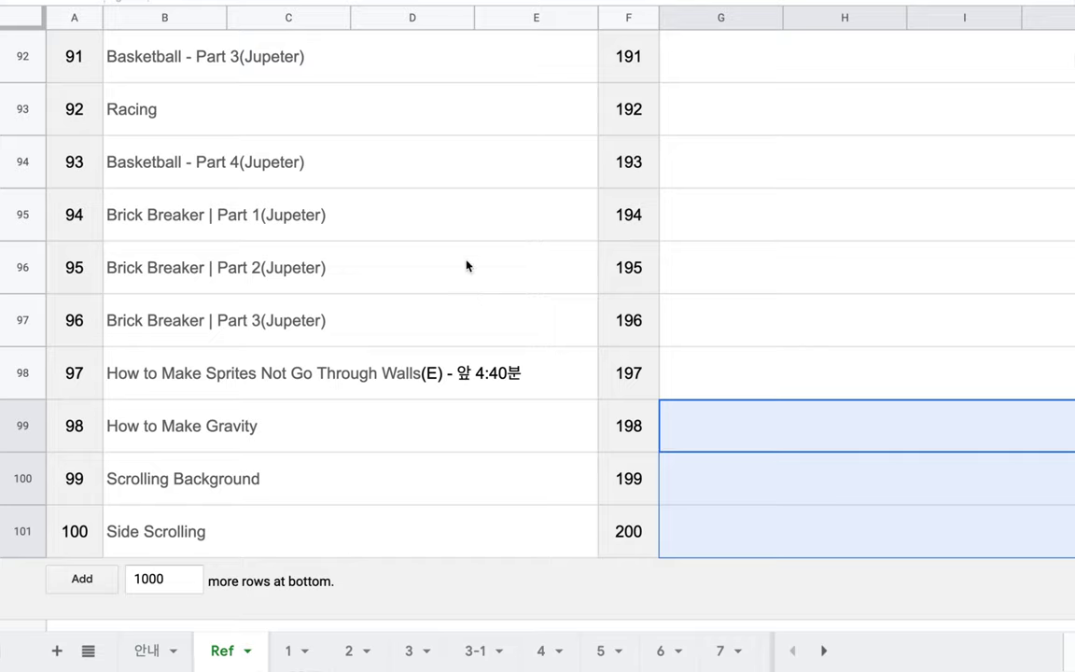
- Append ", 100개 전후의 게임을 코딩" to the 학습 연령 entry in row 2 of the 안내 sheet
left_click(153, 652)
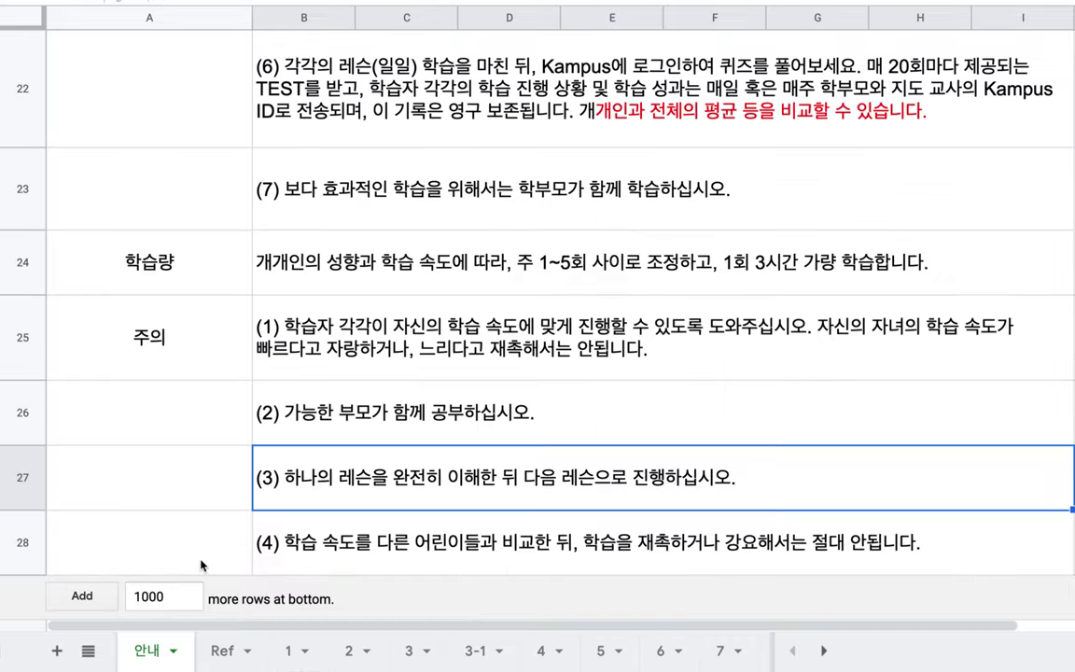
scroll(411, 290, "up", 10)
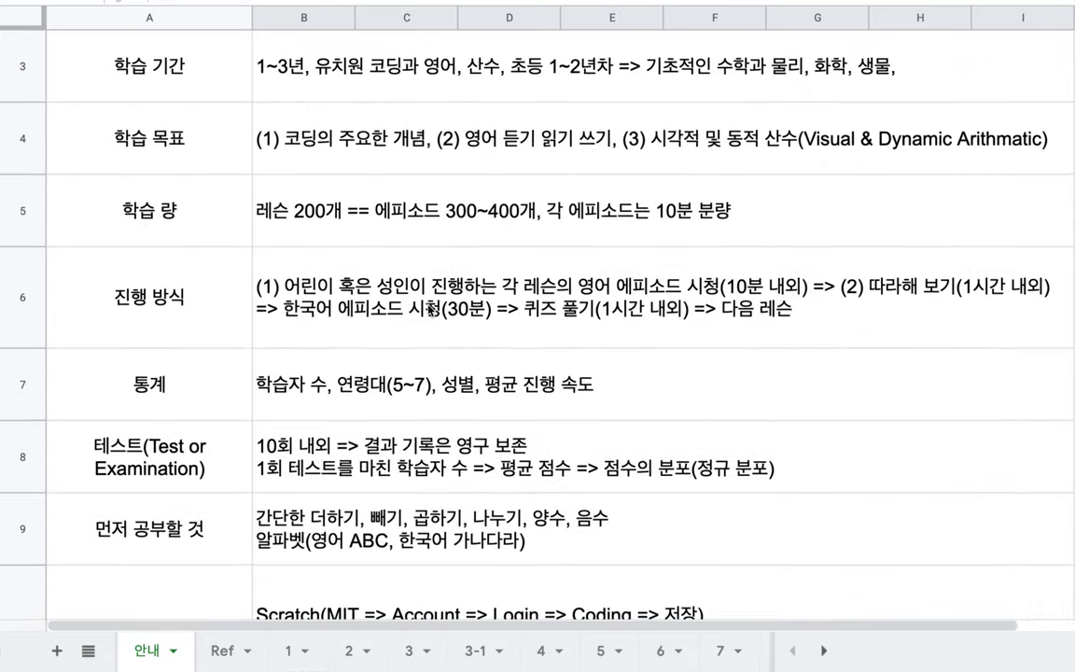
scroll(434, 310, "up", 2)
double_click(596, 135)
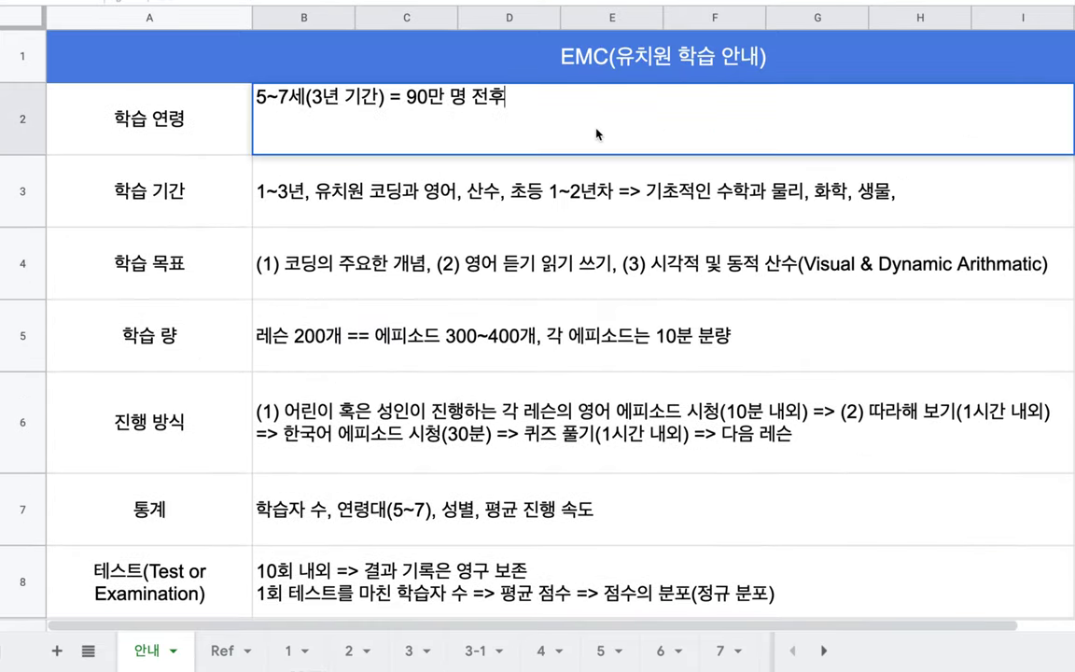
type(", 100")
type("ro")
key("BackSpace")
key("BackSpace")
type("갱")
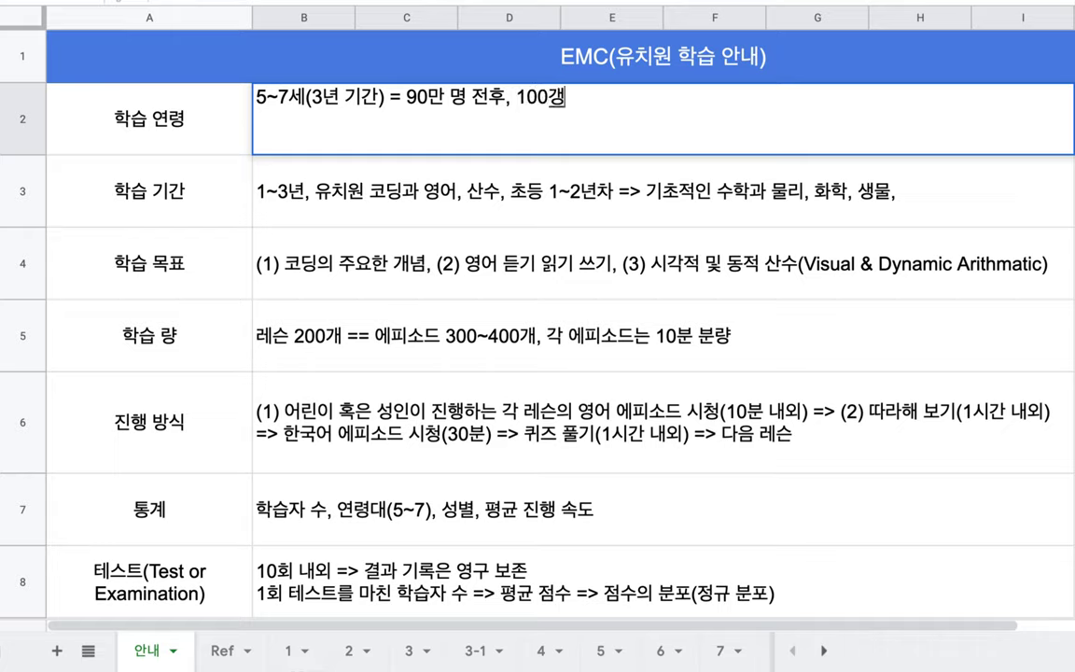
key("BackSpace")
type("전후의 게임을 ㅗ")
key("BackSpace")
type("코딩")
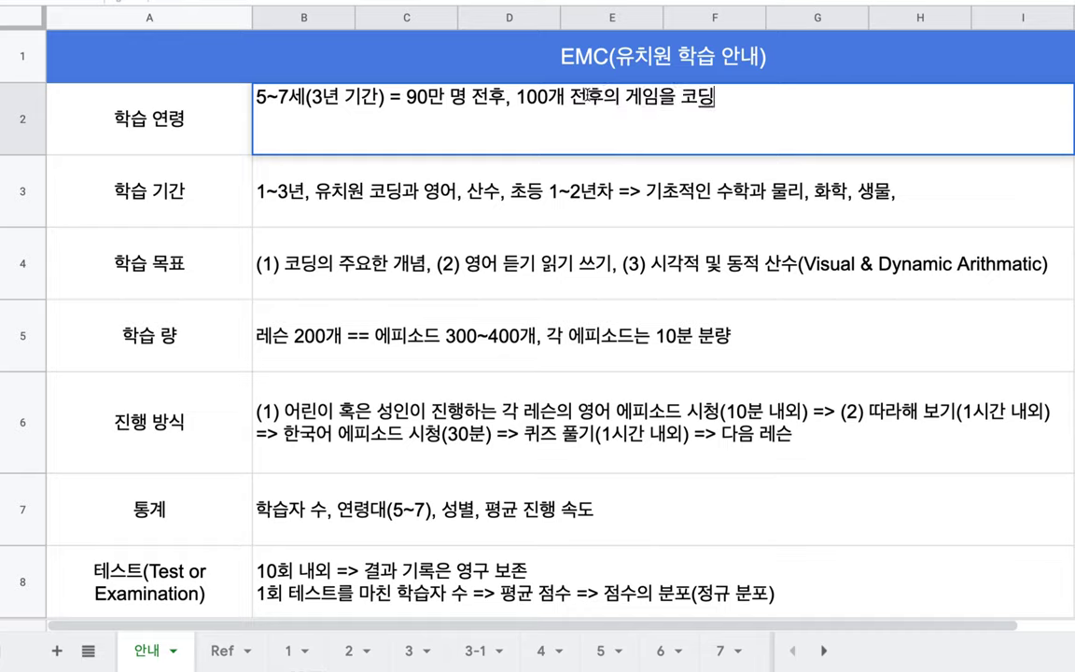
left_click_drag(528, 97, 709, 98)
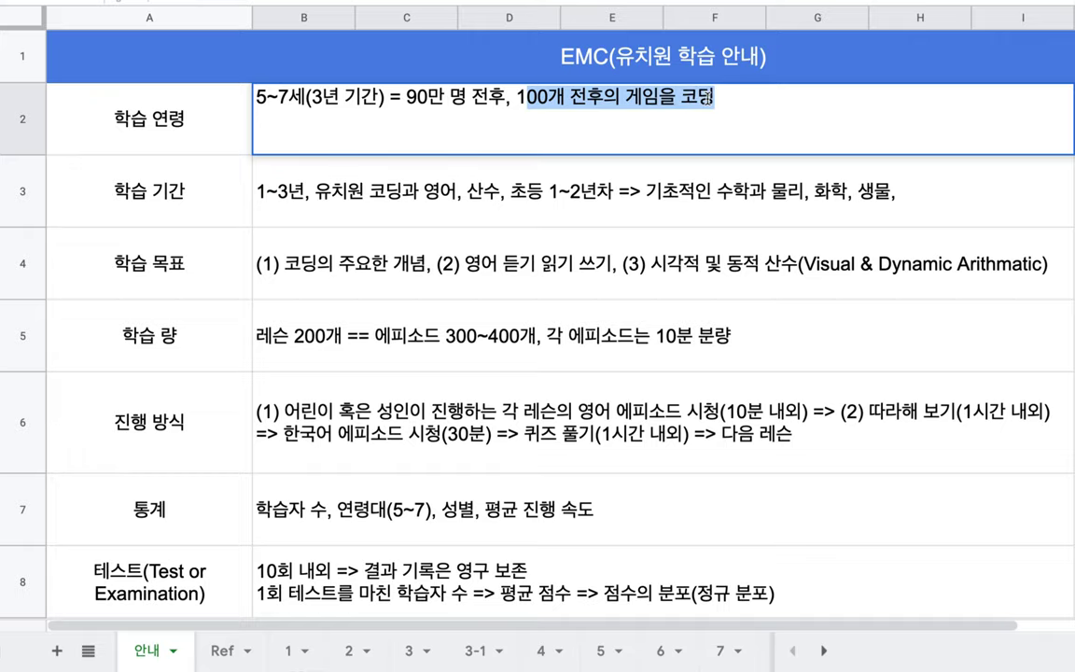
left_click(503, 203)
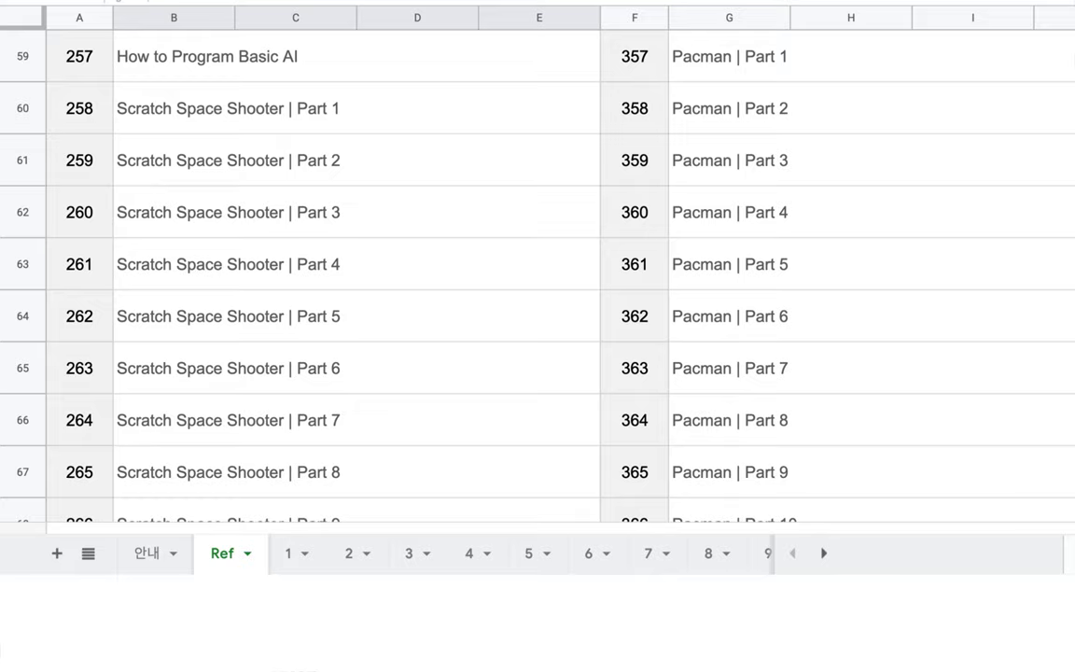
- In the Ref sheet of EMC(초등 1년차), select lesson numbers 201 and 202 and look through the lesson list
scroll(293, 256, "up", 20)
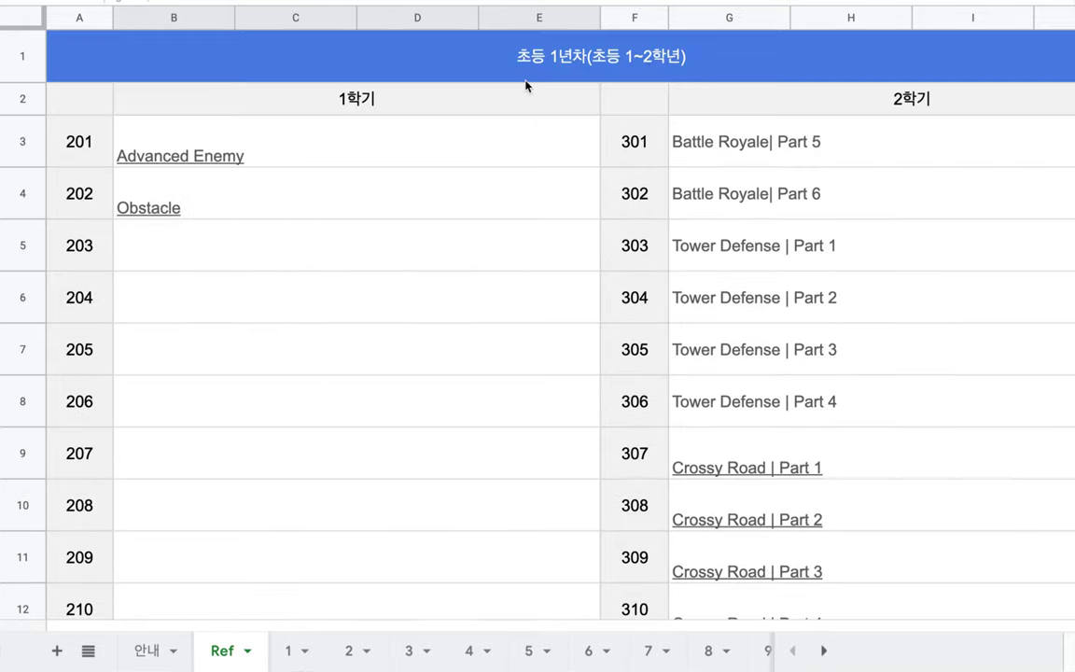
left_click_drag(85, 136, 101, 176)
scroll(403, 324, "down", 20)
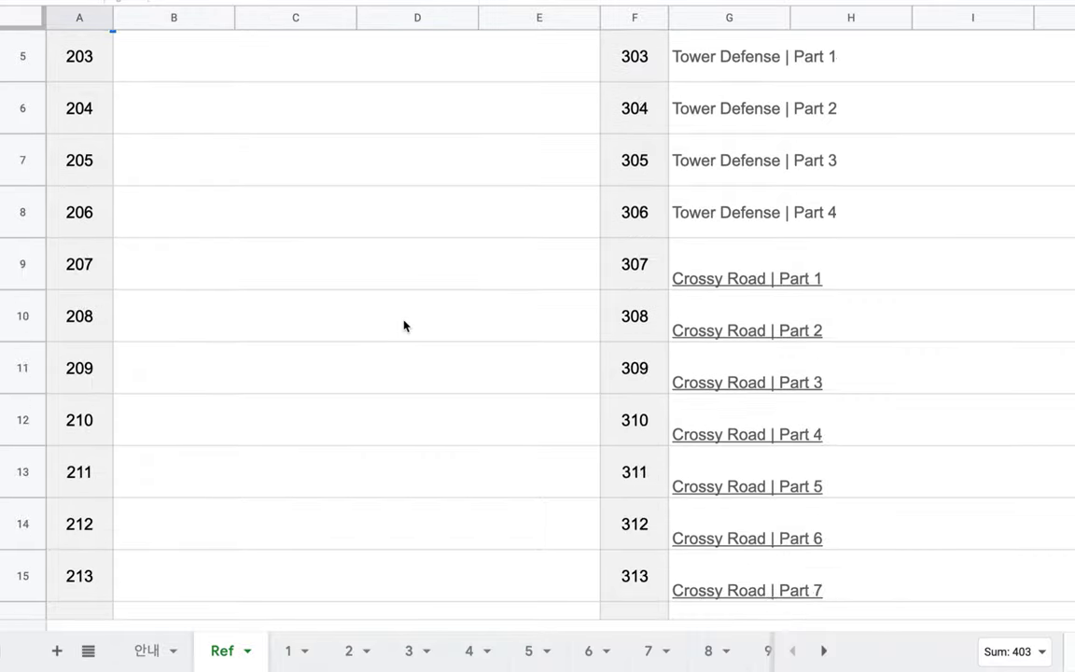
scroll(403, 323, "down", 20)
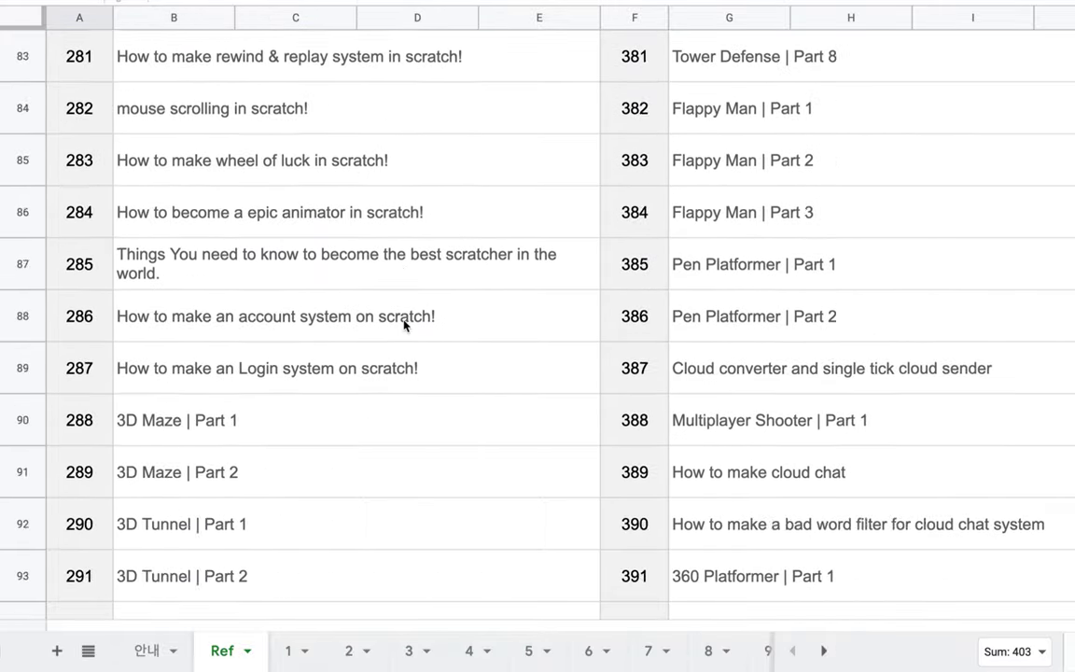
- Look through the remaining first-year elementary lessons in the Ref sheet down to the last rows and back up
scroll(403, 325, "down", 20)
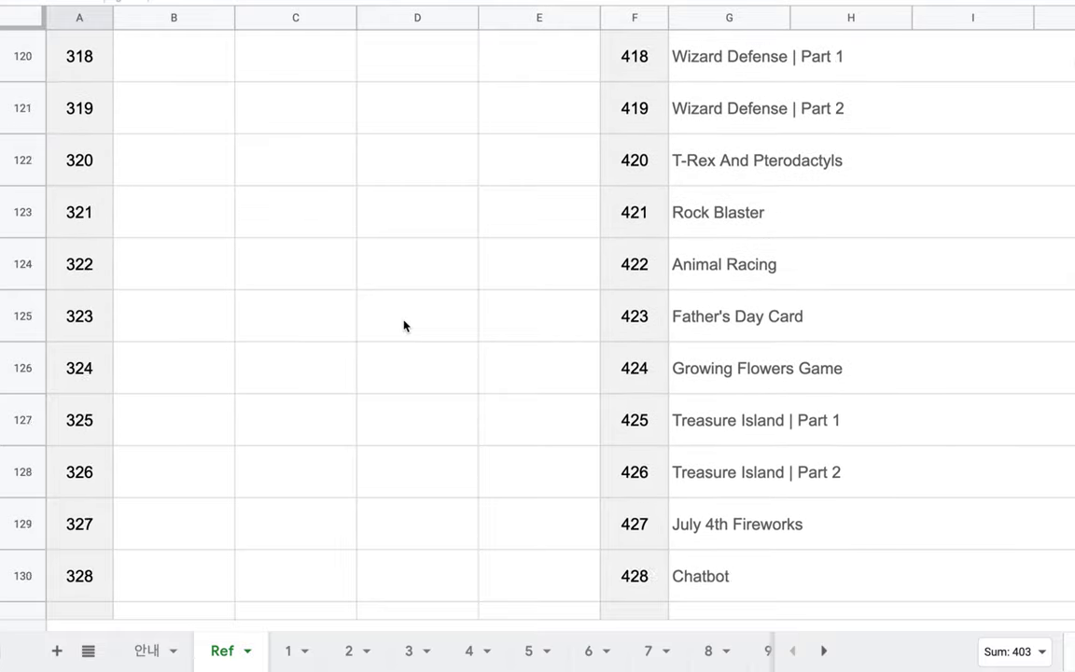
scroll(403, 324, "down", 20)
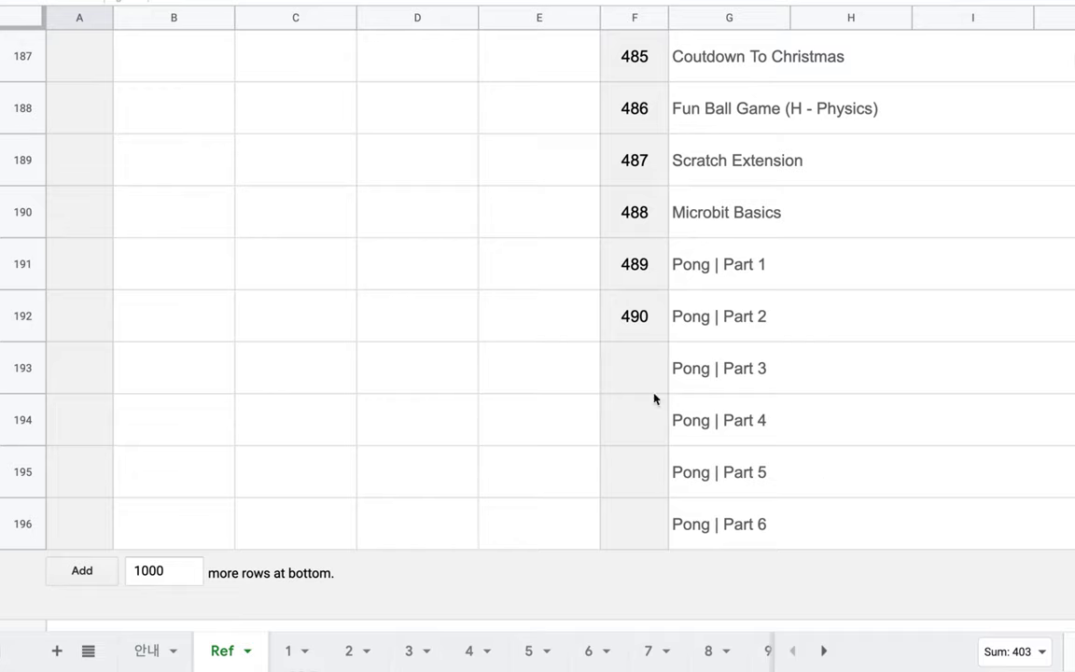
mouse_move(747, 264)
scroll(567, 315, "up", 9)
scroll(567, 314, "up", 20)
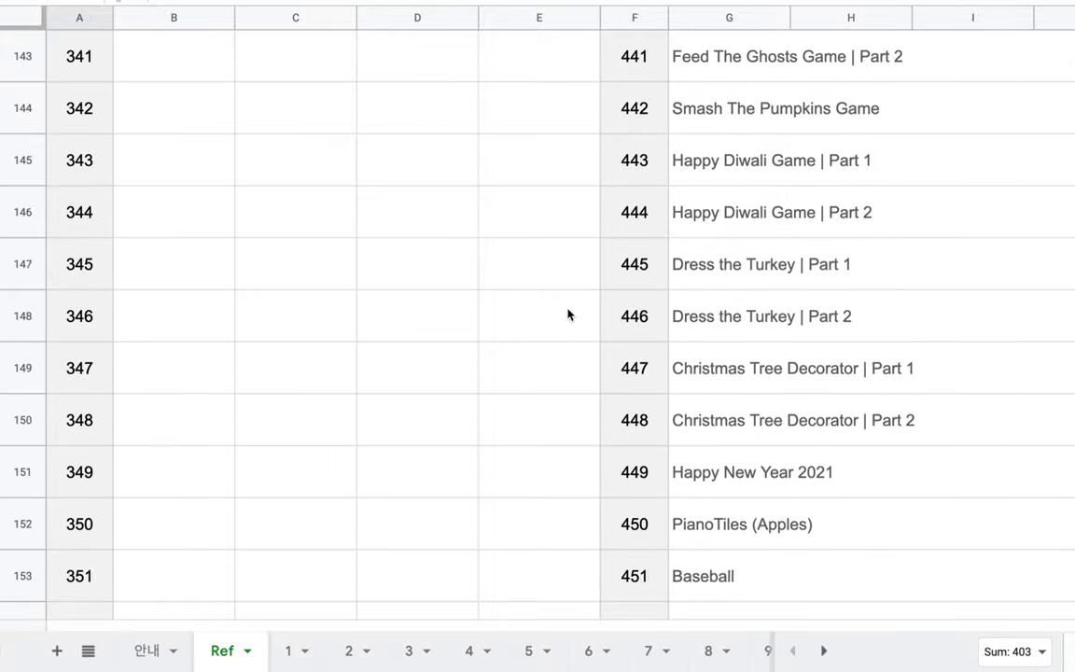
scroll(567, 314, "up", 6)
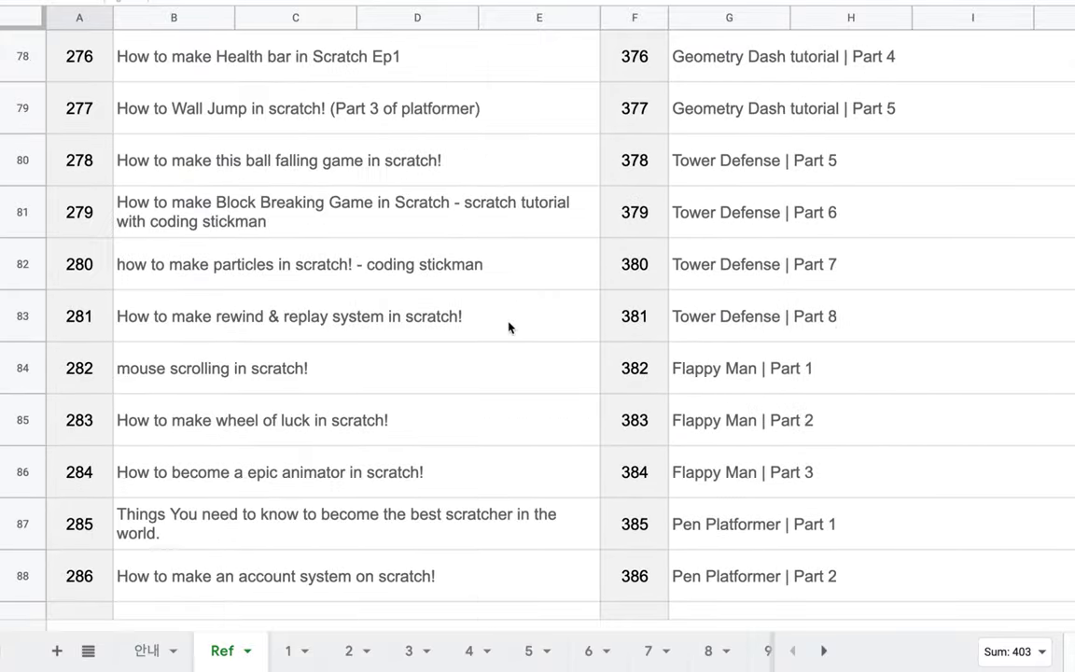
- Open the Ref sheet of the 초등 2년차(초등 2~3학년) course and look through its lesson list from the title row down
mouse_move(571, 271)
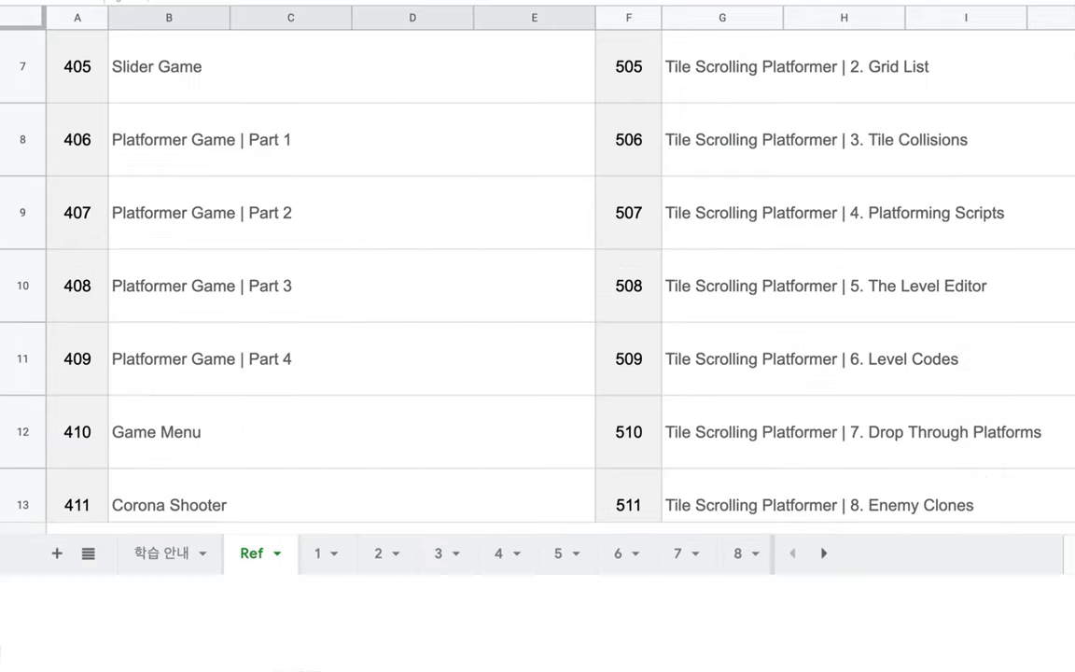
scroll(403, 281, "up", 5)
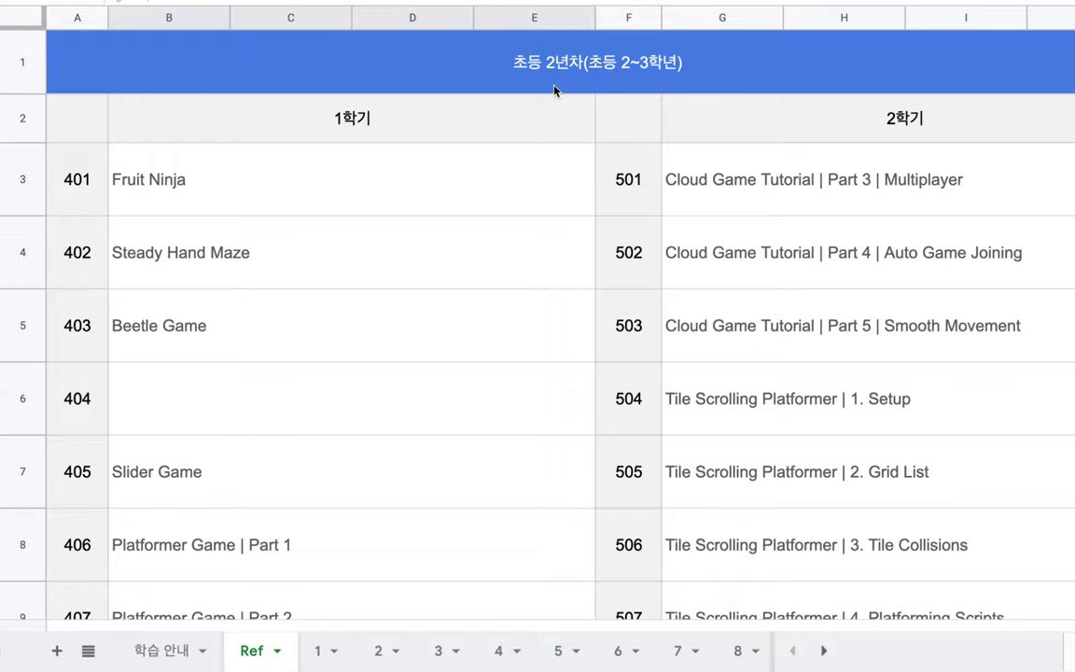
scroll(413, 318, "down", 15)
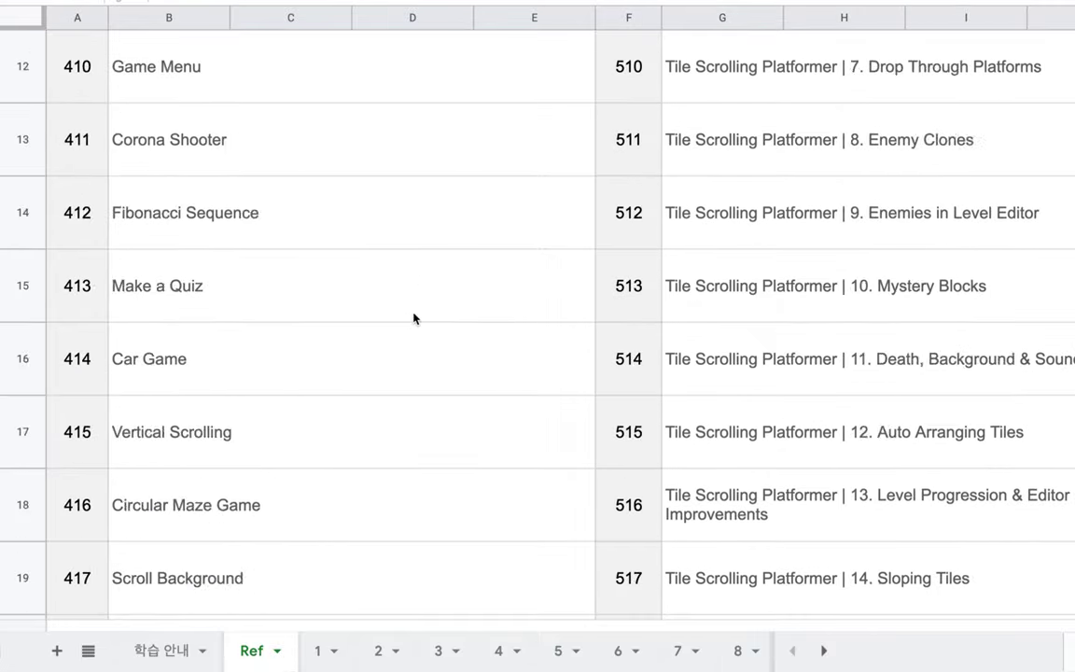
scroll(413, 318, "down", 20)
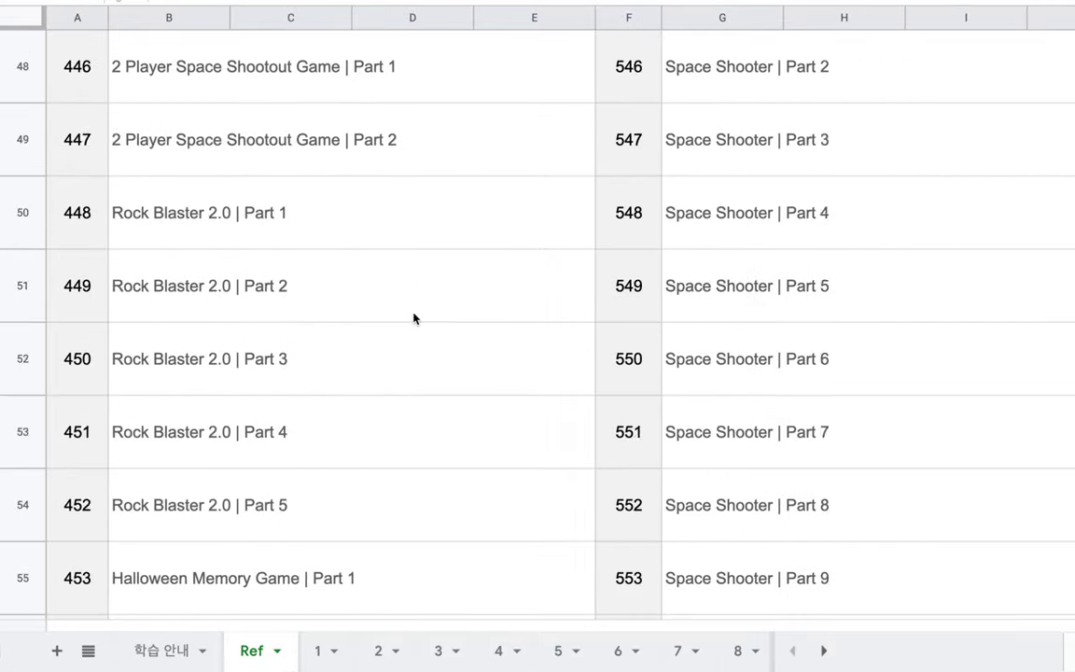
scroll(413, 318, "down", 15)
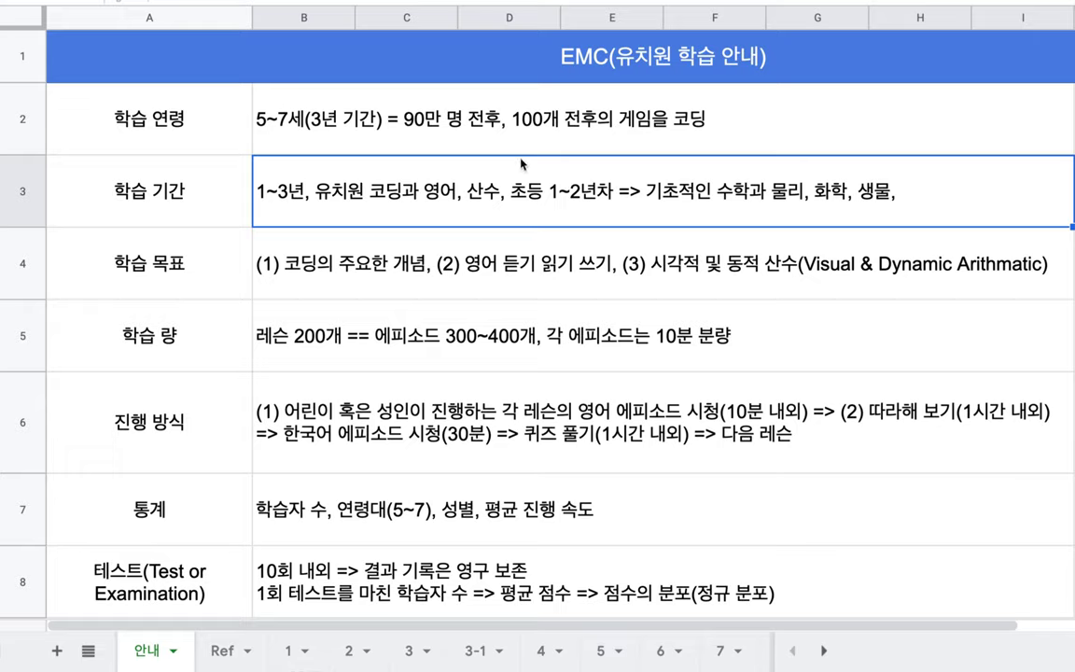
- In the 안내 sheet of EMC(유치원 학습 안내), edit the 학습 기간 entry so its ending reads "기초적인 수학, 물리, 화학, 생물,"
left_click(514, 101)
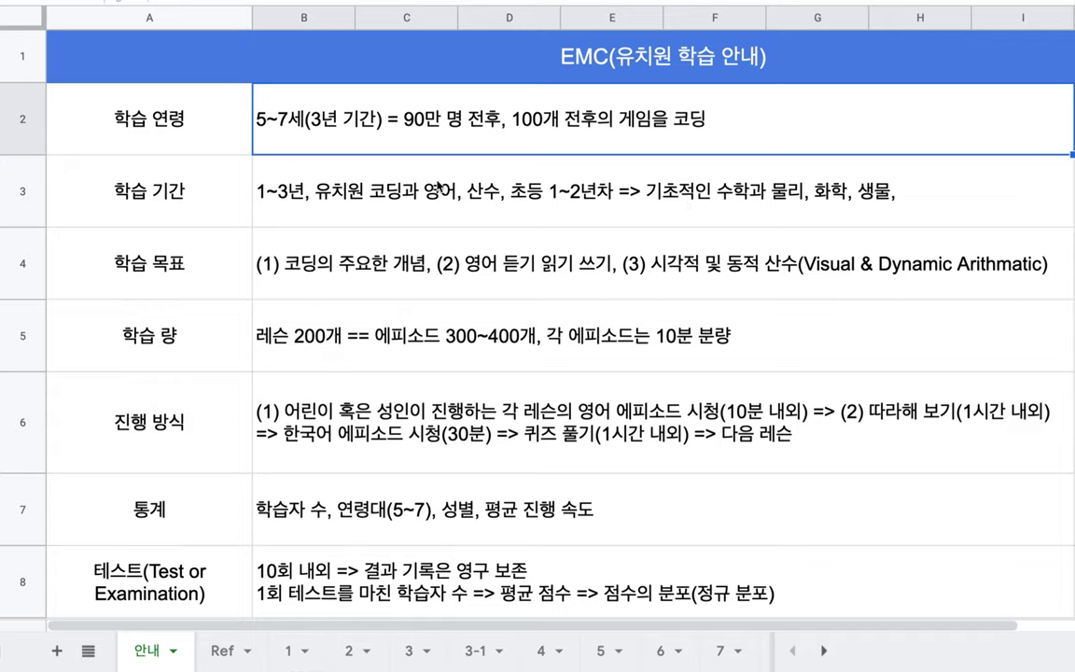
double_click(404, 168)
left_click_drag(373, 168, 505, 168)
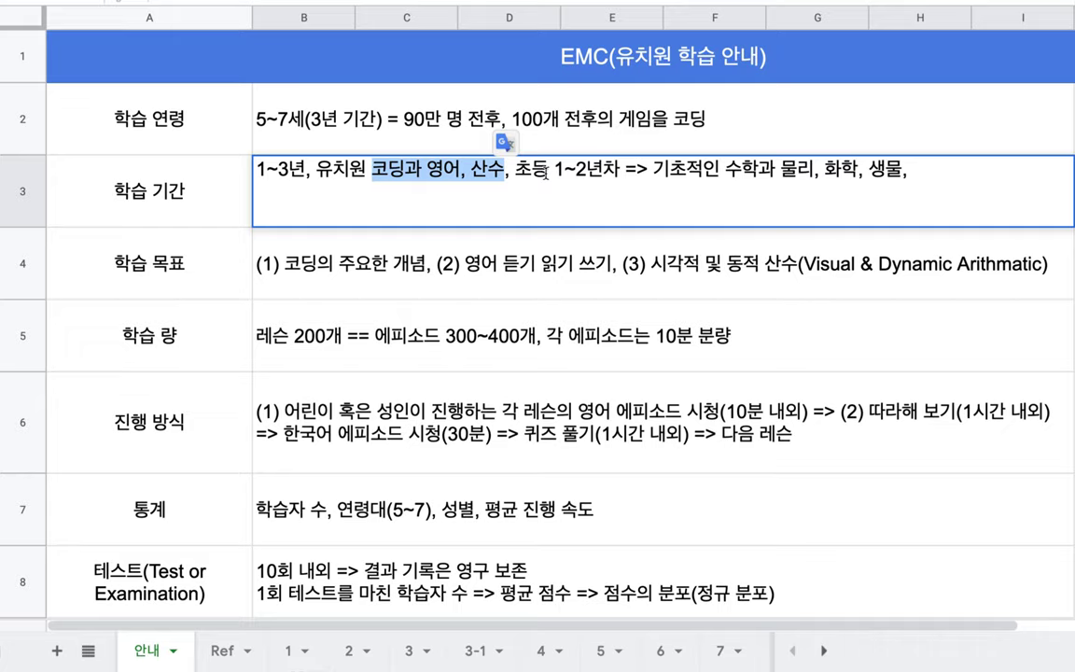
left_click_drag(758, 174, 771, 173)
key("BackSpace")
type(",")
left_click_drag(688, 173, 902, 169)
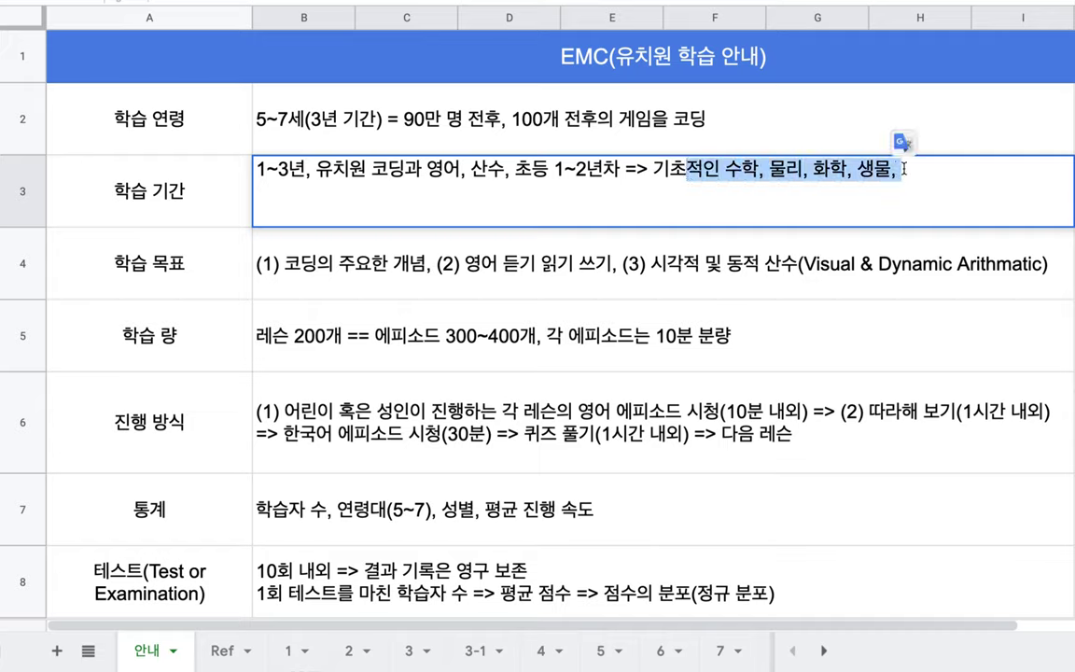
double_click(777, 170)
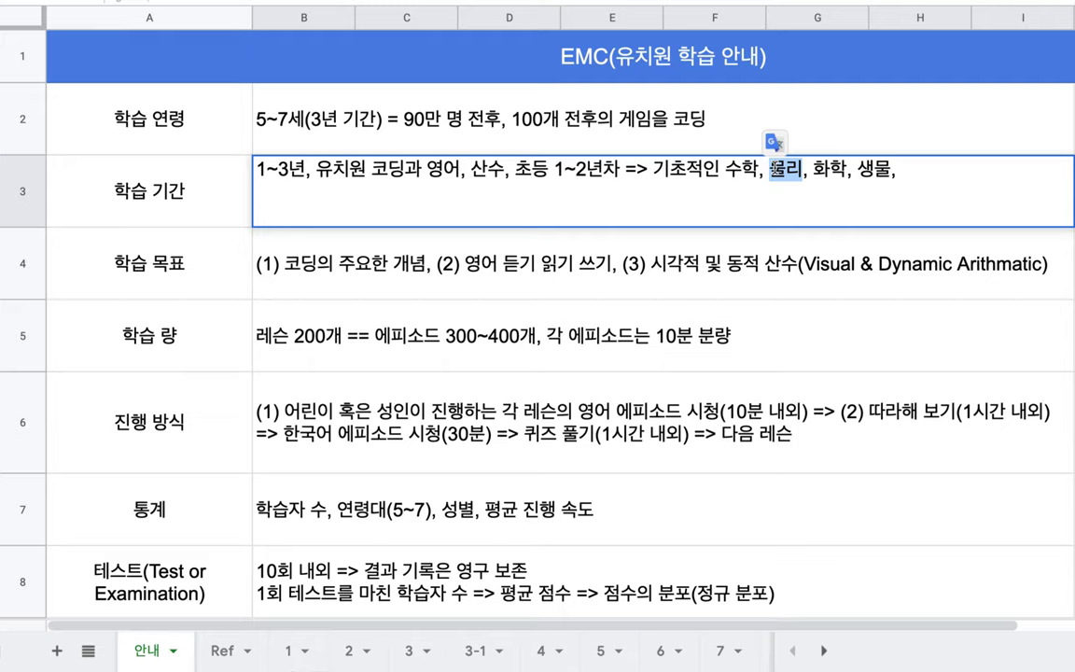
left_click(628, 266)
scroll(628, 266, "down", 10)
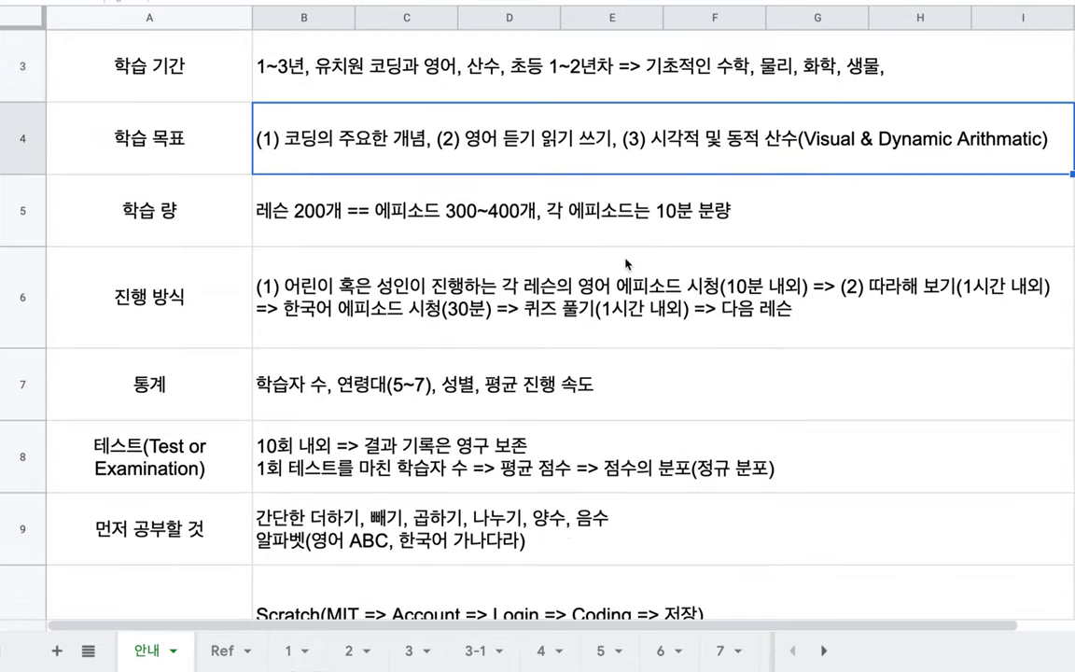